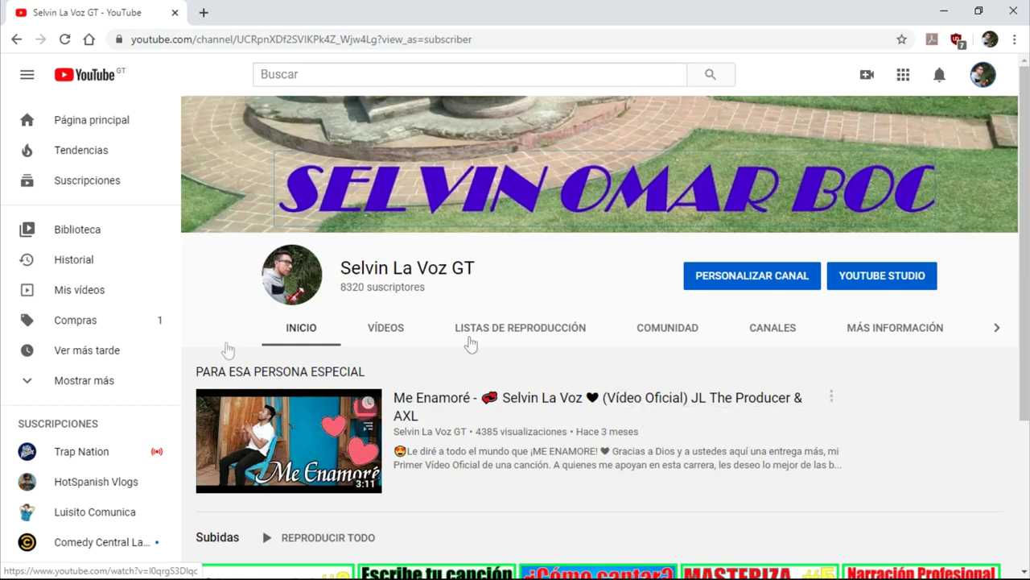
- Switch to Audacity and capture a noise profile from the silent start of the last track's clip, about 2:42 to 2:44
{"action": "left_click", "coordinate": [943, 11]}
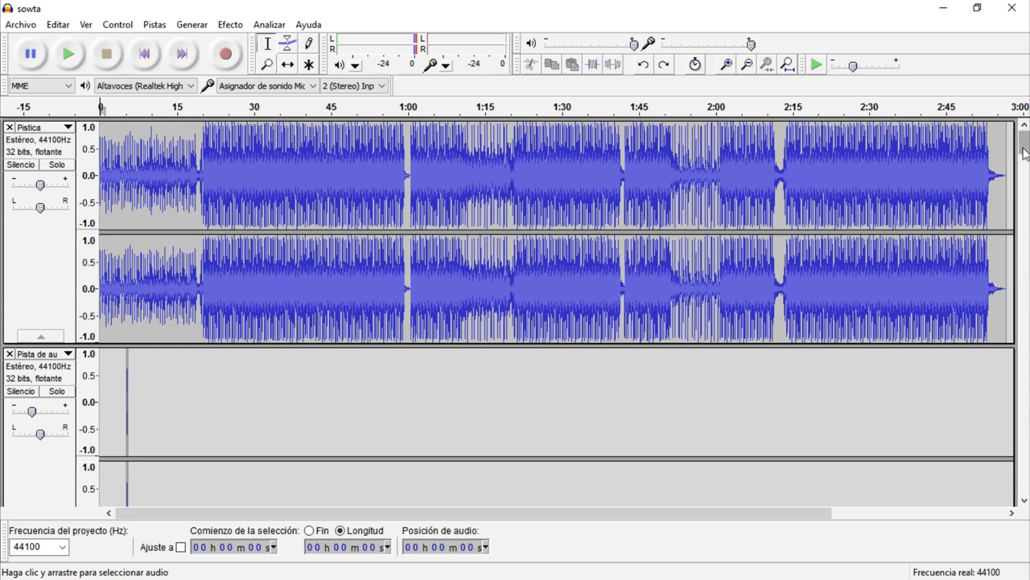
{"action": "left_click_drag", "start_coordinate": [1024, 153], "coordinate": [1024, 483]}
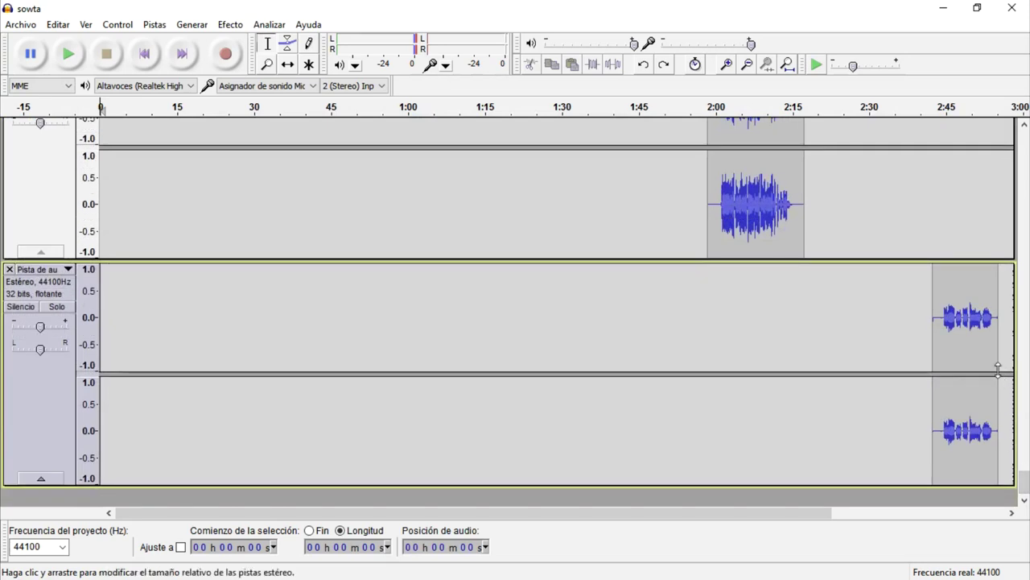
{"action": "left_click", "coordinate": [947, 338]}
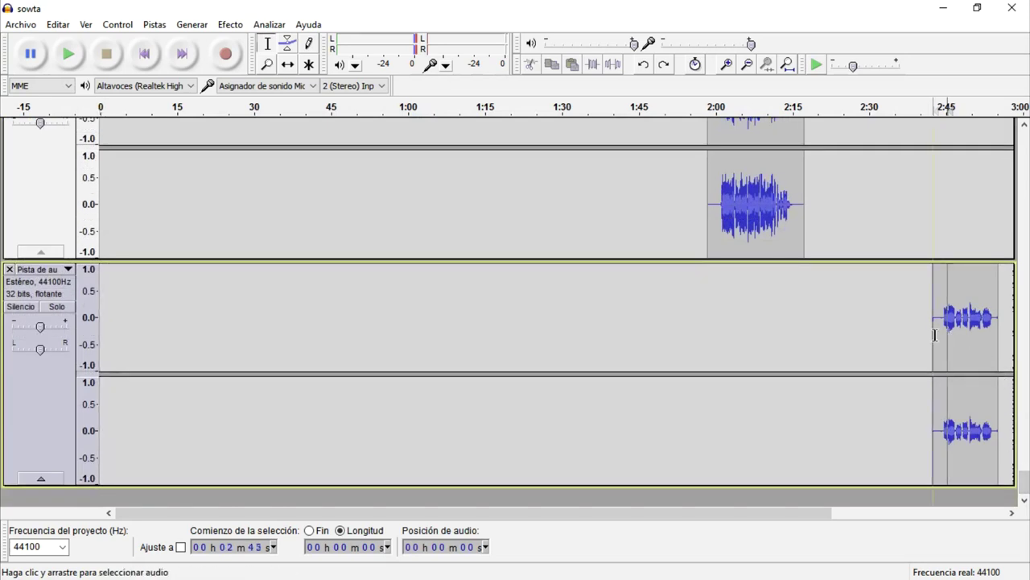
{"action": "scroll", "coordinate": [1001, 329], "scroll_direction": "up", "scroll_amount": 3}
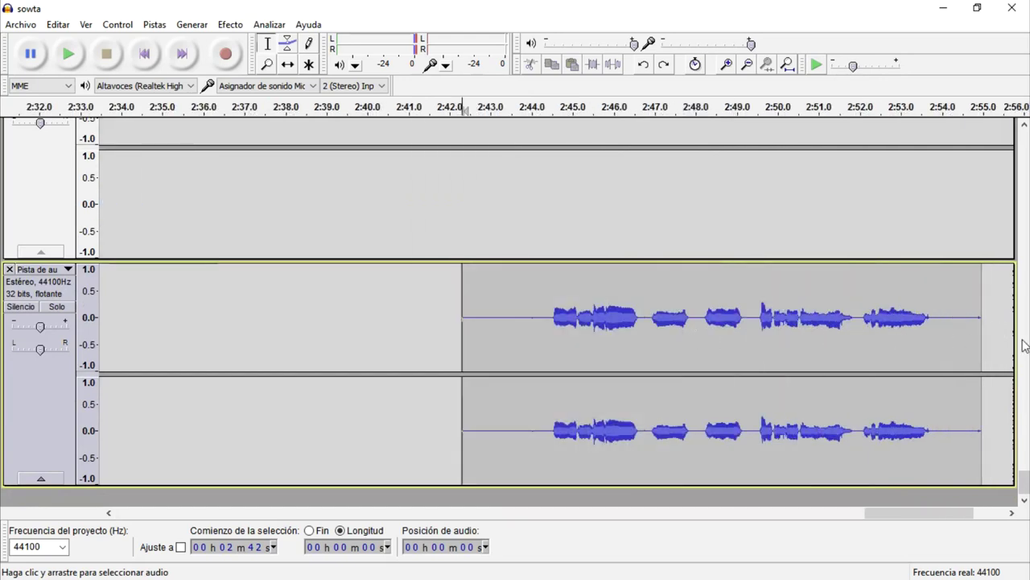
{"action": "scroll", "coordinate": [982, 341], "scroll_direction": "up", "scroll_amount": 1}
{"action": "scroll", "coordinate": [982, 341], "scroll_direction": "down", "scroll_amount": 1}
{"action": "left_click_drag", "start_coordinate": [547, 343], "coordinate": [469, 353]}
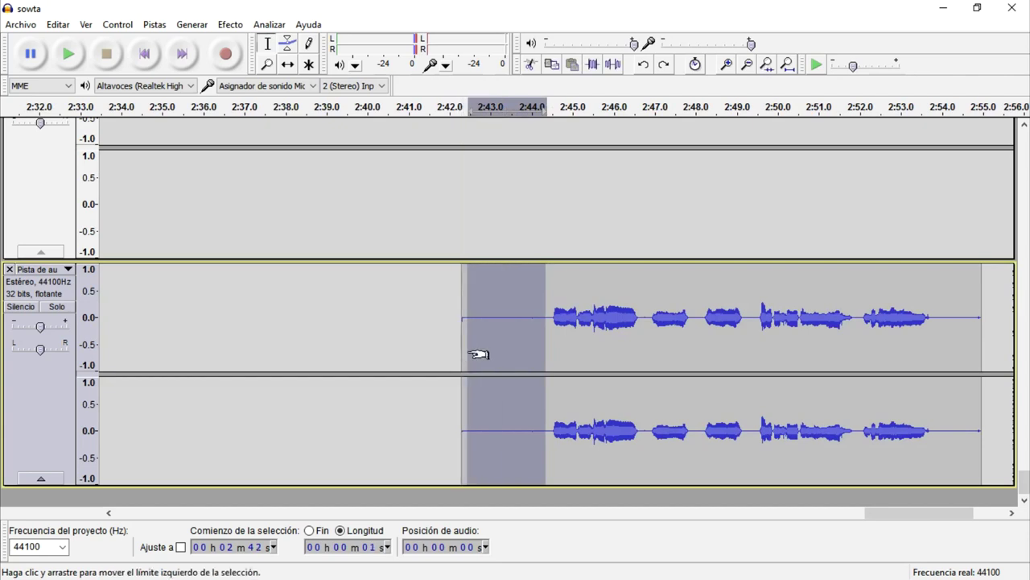
{"action": "left_click", "coordinate": [240, 27]}
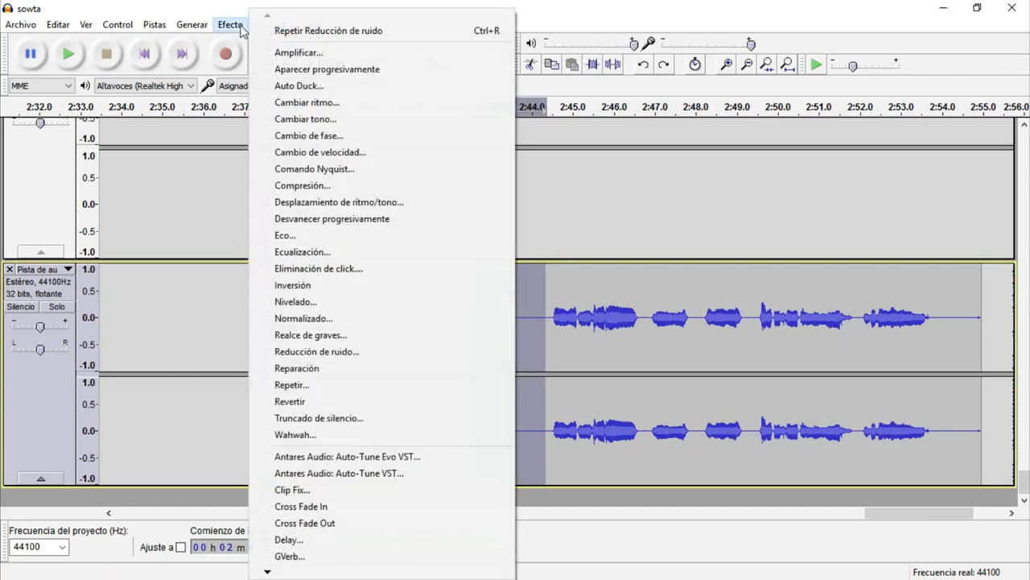
{"action": "left_click", "coordinate": [364, 351]}
{"action": "left_click", "coordinate": [536, 220]}
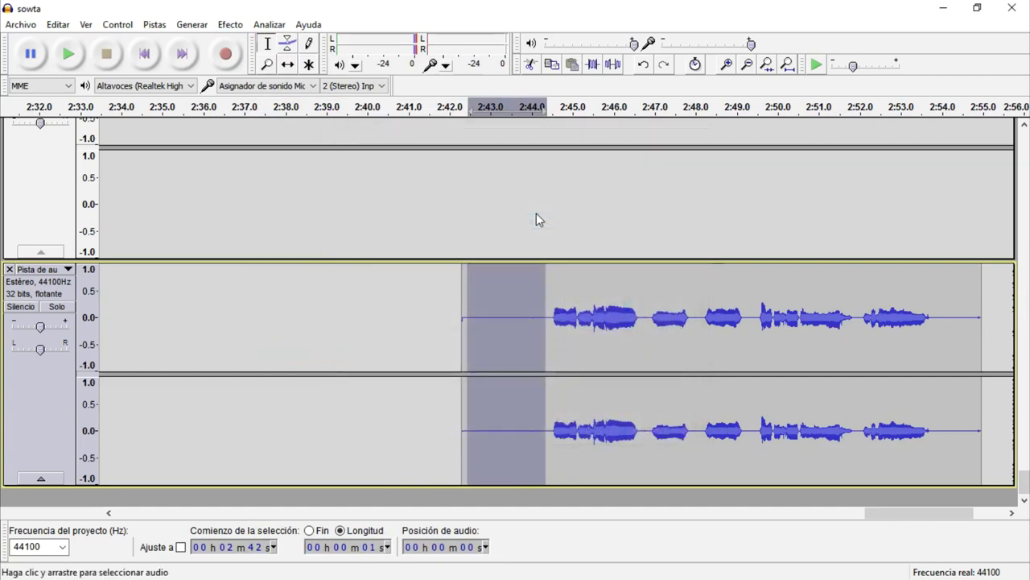
- Apply Noise Reduction to the entire last vocal clip with 24 dB reduction, sensitivity 0.00, 150 Hz smoothing and 0.15 s attack/decay
{"action": "double_click", "coordinate": [656, 315]}
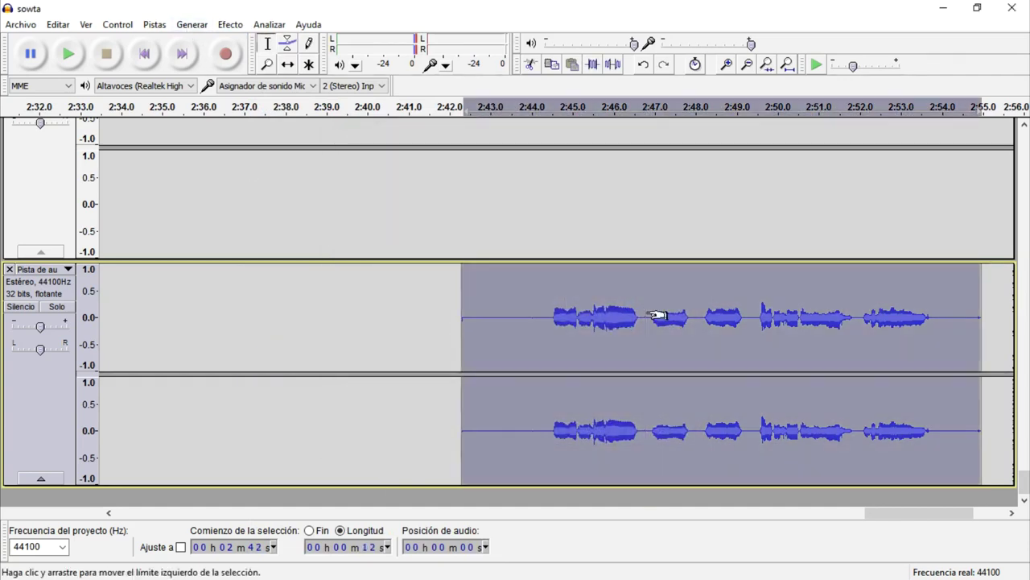
{"action": "left_click", "coordinate": [235, 28]}
{"action": "left_click", "coordinate": [400, 351]}
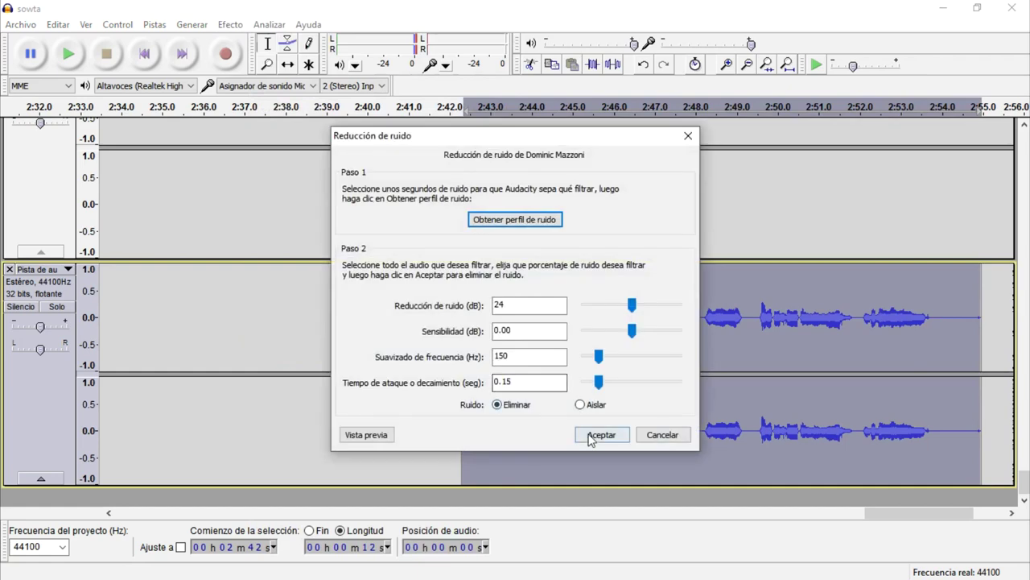
{"action": "left_click", "coordinate": [599, 434]}
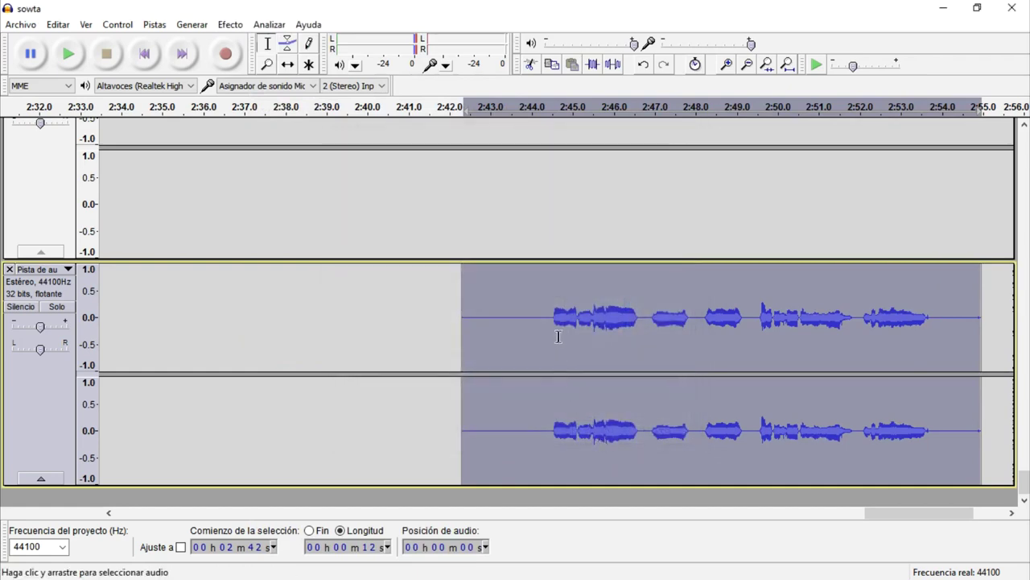
- Capture a fresh noise profile from the silent start of the noise-reduced clip, from about 2:42 to 2:44.5
{"action": "left_click_drag", "start_coordinate": [553, 336], "coordinate": [469, 336]}
{"action": "left_click", "coordinate": [230, 25]}
{"action": "left_click", "coordinate": [397, 352]}
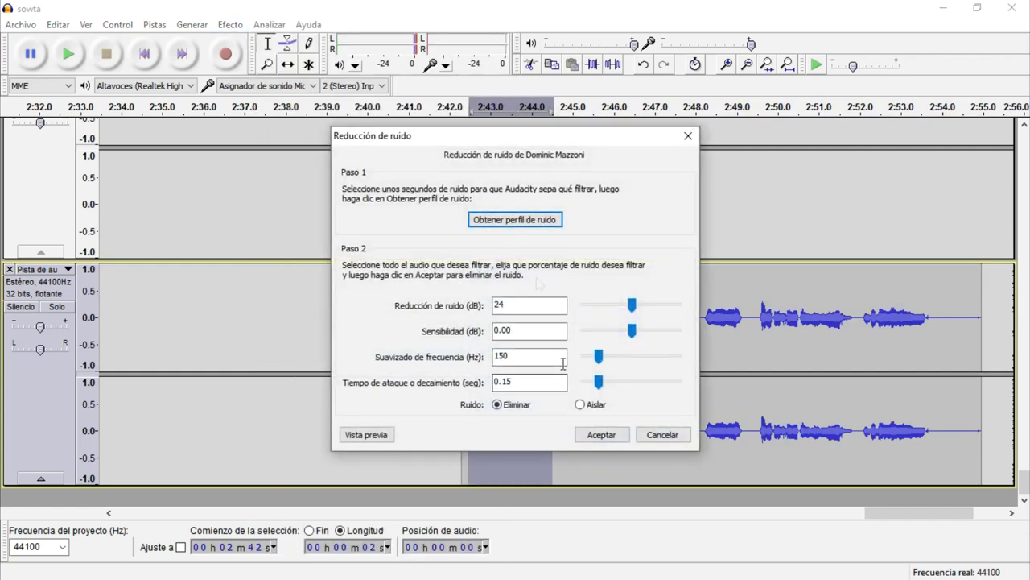
{"action": "left_click", "coordinate": [501, 217]}
- Run a second Noise Reduction pass at 24 dB over the whole clip with the new noise profile
{"action": "double_click", "coordinate": [591, 349]}
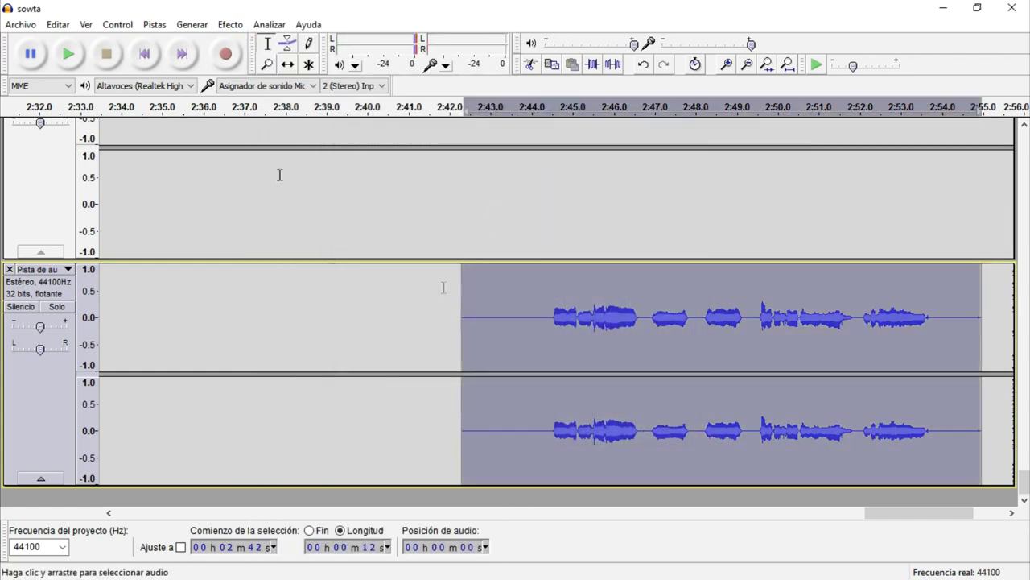
{"action": "left_click", "coordinate": [233, 25]}
{"action": "left_click", "coordinate": [379, 352]}
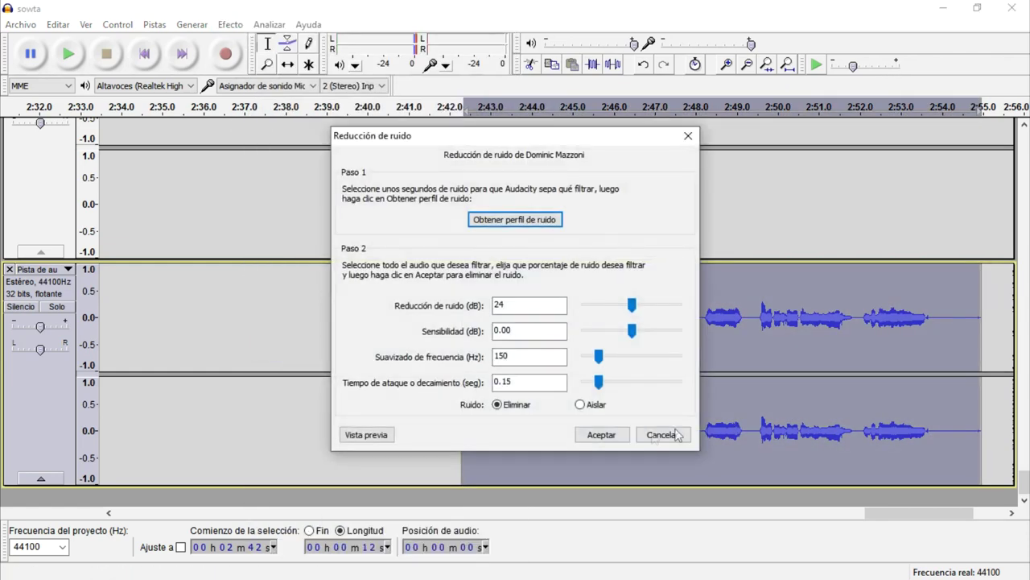
{"action": "left_click", "coordinate": [610, 435]}
- Equalize the selected vocal clip with the Treble Boost curve
{"action": "left_click", "coordinate": [230, 25]}
{"action": "left_click", "coordinate": [303, 252]}
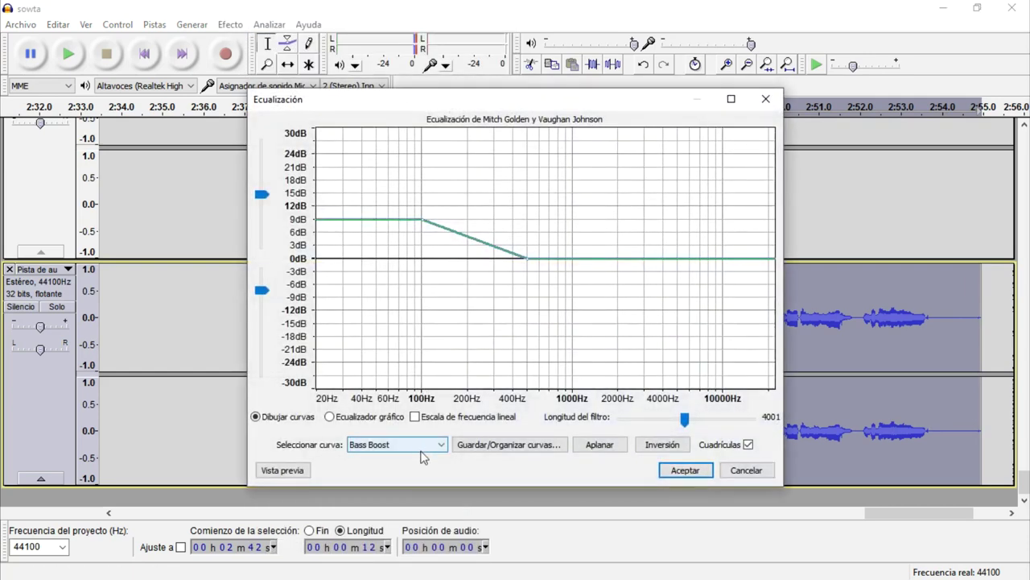
{"action": "left_click", "coordinate": [418, 445]}
{"action": "left_click", "coordinate": [410, 527]}
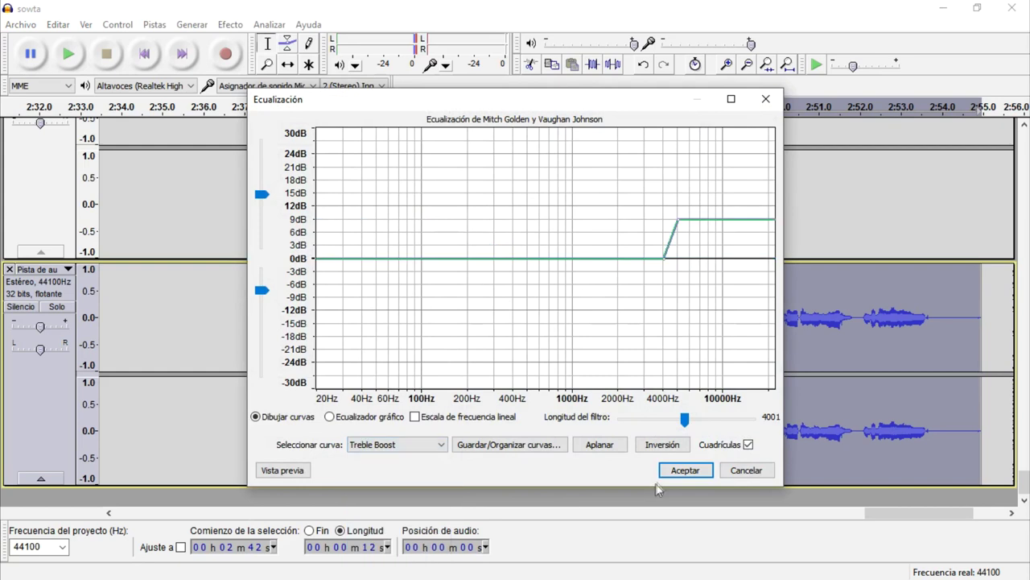
{"action": "left_click", "coordinate": [701, 473]}
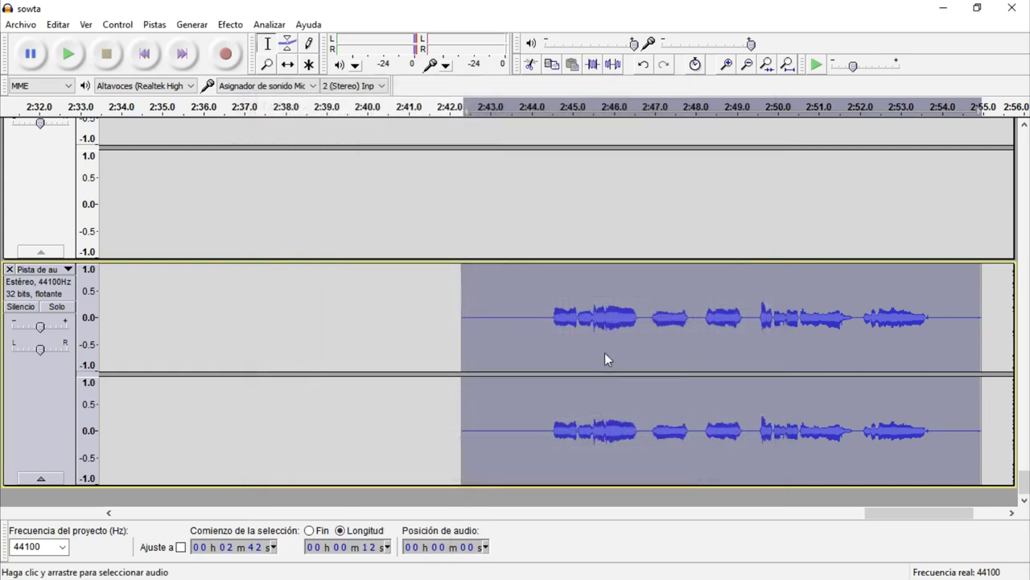
- Equalize the same clip again with the Bass Boost curve
{"action": "left_click", "coordinate": [236, 29]}
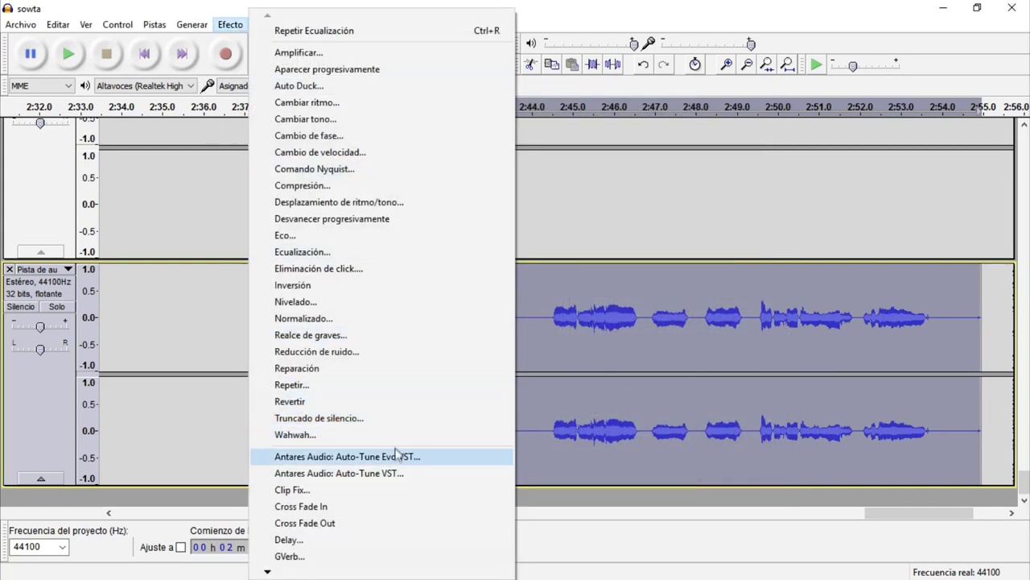
{"action": "left_click", "coordinate": [350, 251]}
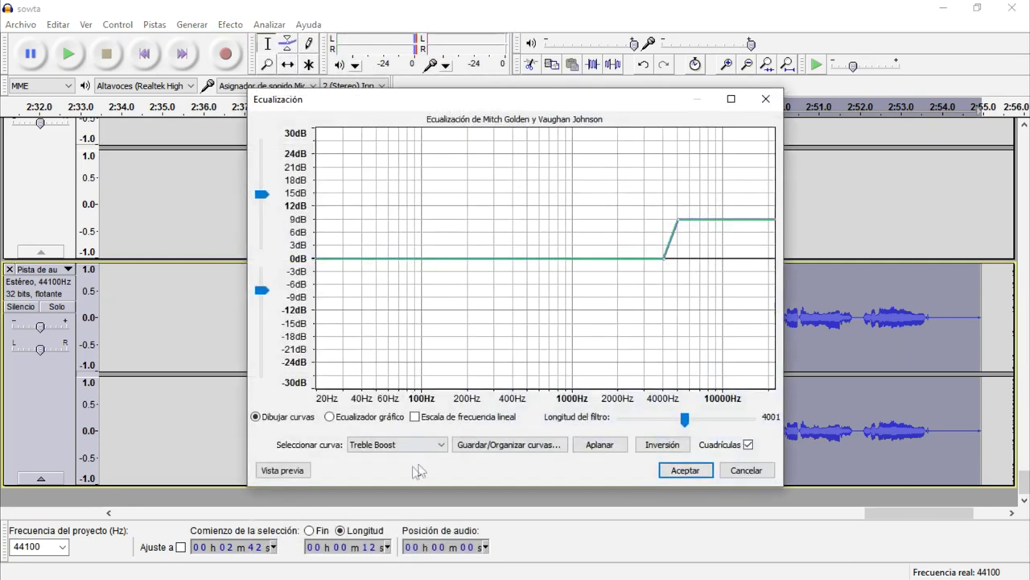
{"action": "left_click", "coordinate": [433, 447]}
{"action": "left_click", "coordinate": [372, 478]}
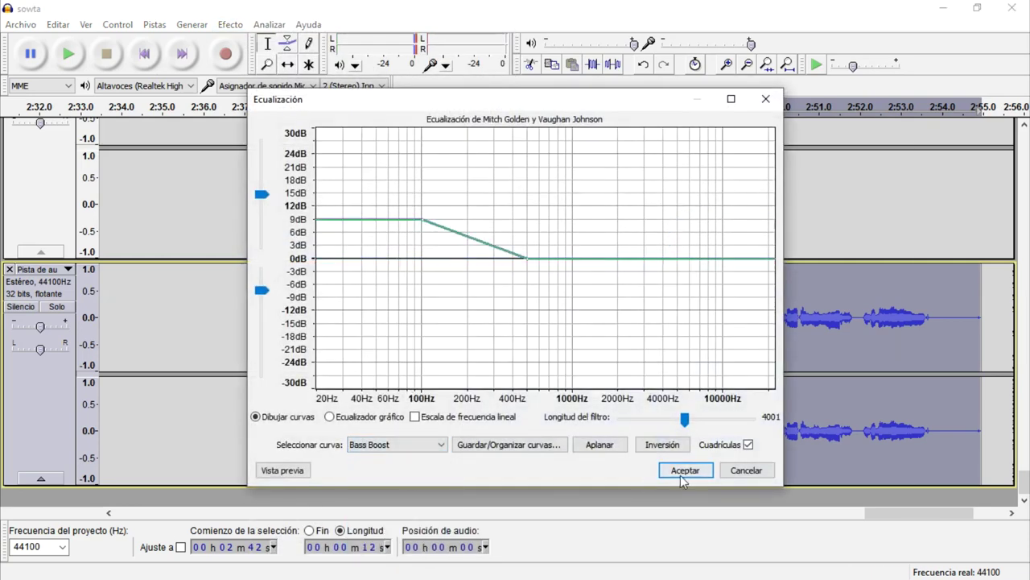
{"action": "left_click", "coordinate": [682, 471]}
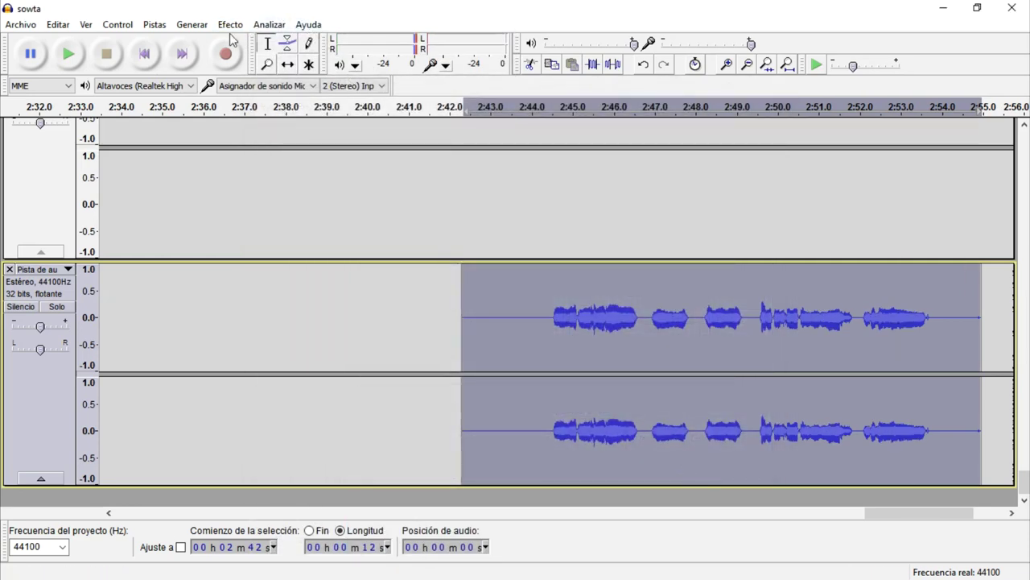
- Apply Compression to the vocal clip, followed by Leveling (Nivelado) at Moderado with a -65dB noise threshold
{"action": "left_click", "coordinate": [231, 24]}
{"action": "left_click", "coordinate": [338, 185]}
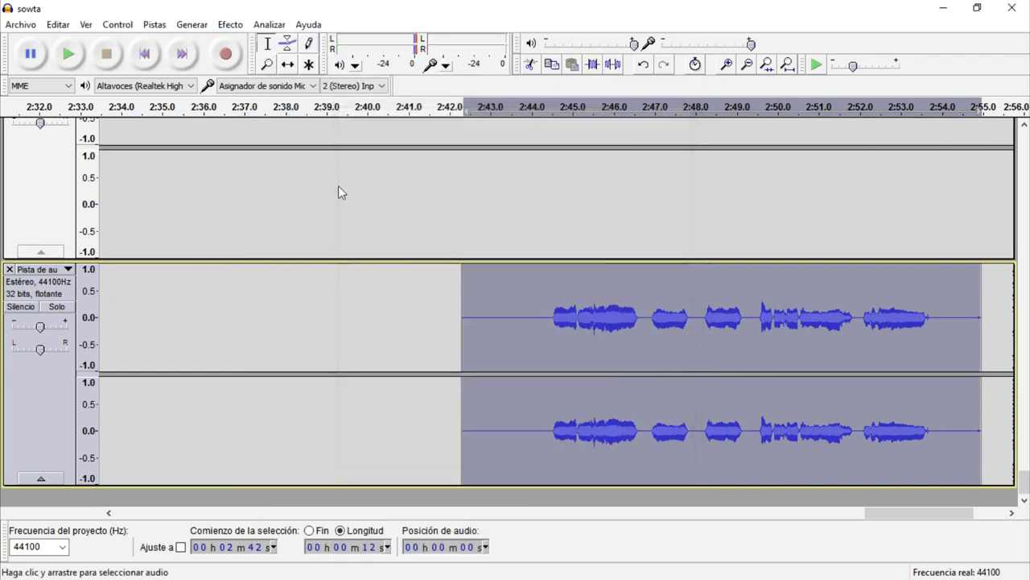
{"action": "left_click", "coordinate": [232, 27]}
{"action": "left_click", "coordinate": [312, 296]}
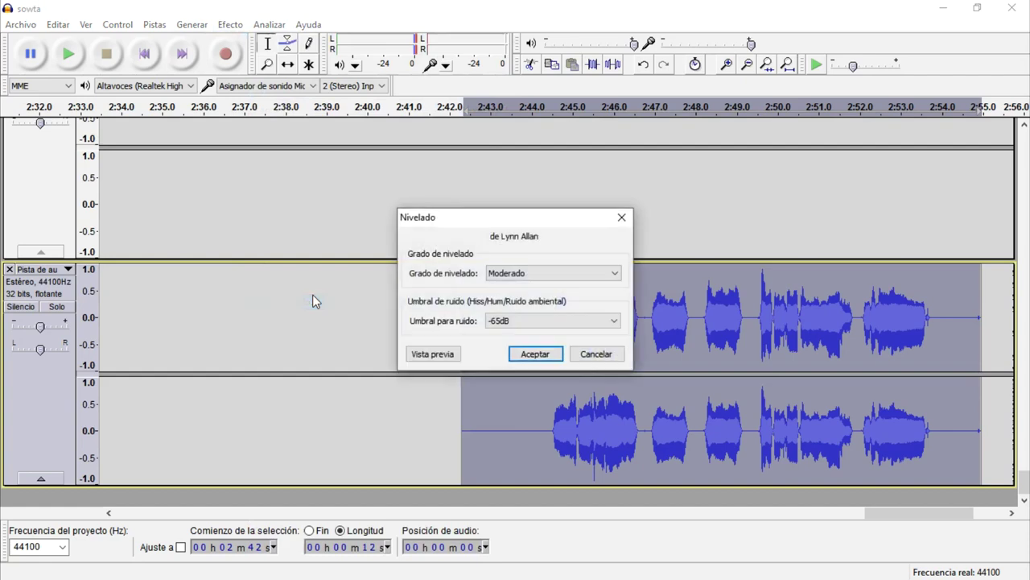
{"action": "left_click", "coordinate": [547, 355]}
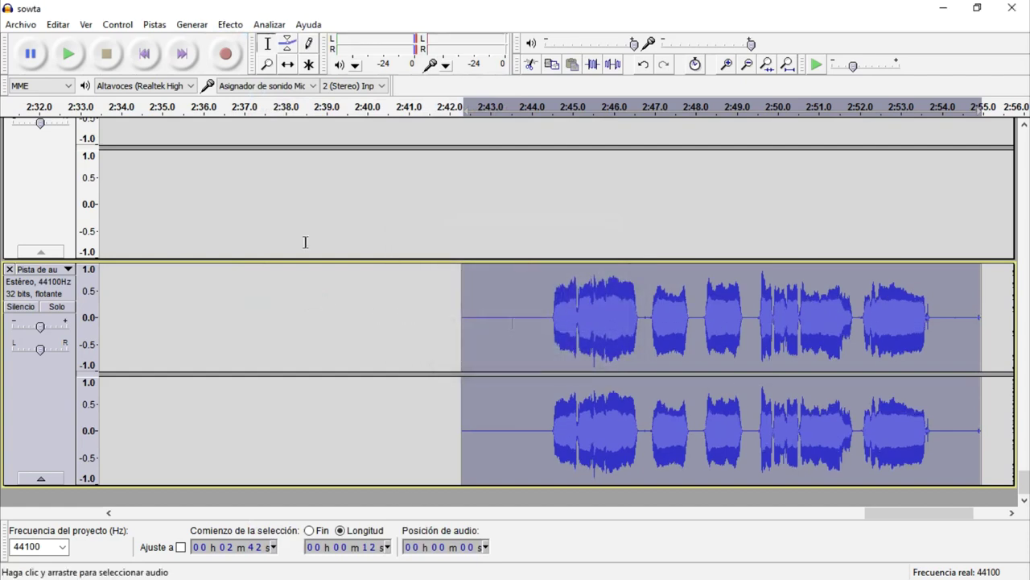
- Normalize the vocal clip to a maximum amplitude of -3.0 dB with DC offset removal
{"action": "left_click", "coordinate": [241, 27]}
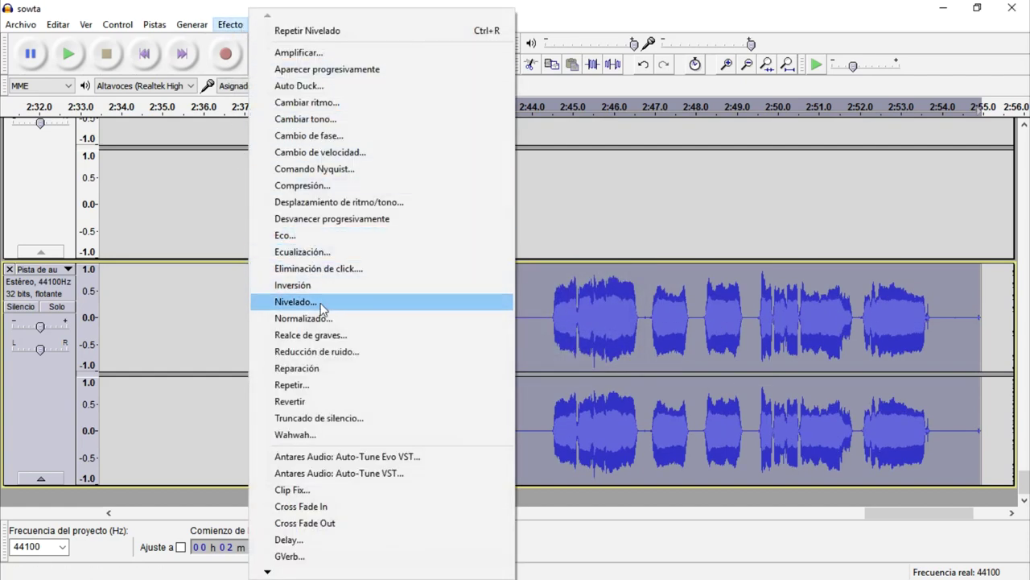
{"action": "left_click", "coordinate": [326, 319]}
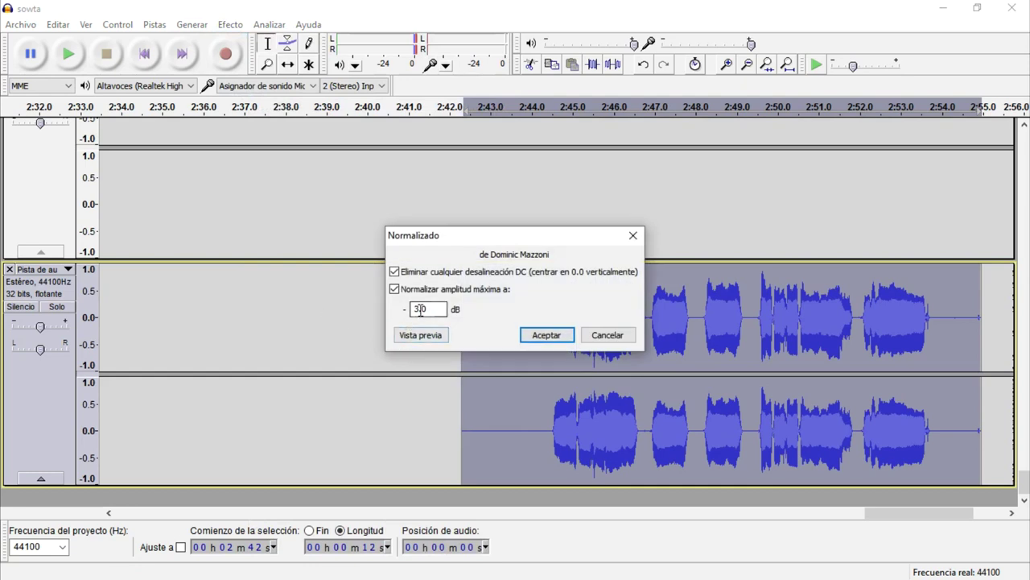
{"action": "key", "text": "Return"}
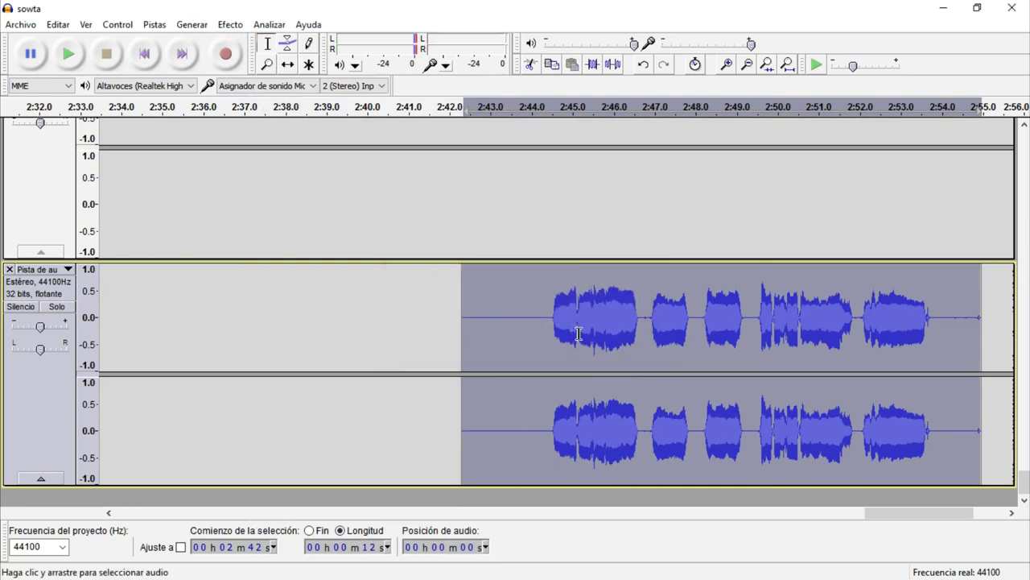
- Select the pauses between the clip's vocal phrases one at a time, at about 2:47, 2:48, 2:49 and 2:52
{"action": "left_click", "coordinate": [531, 329]}
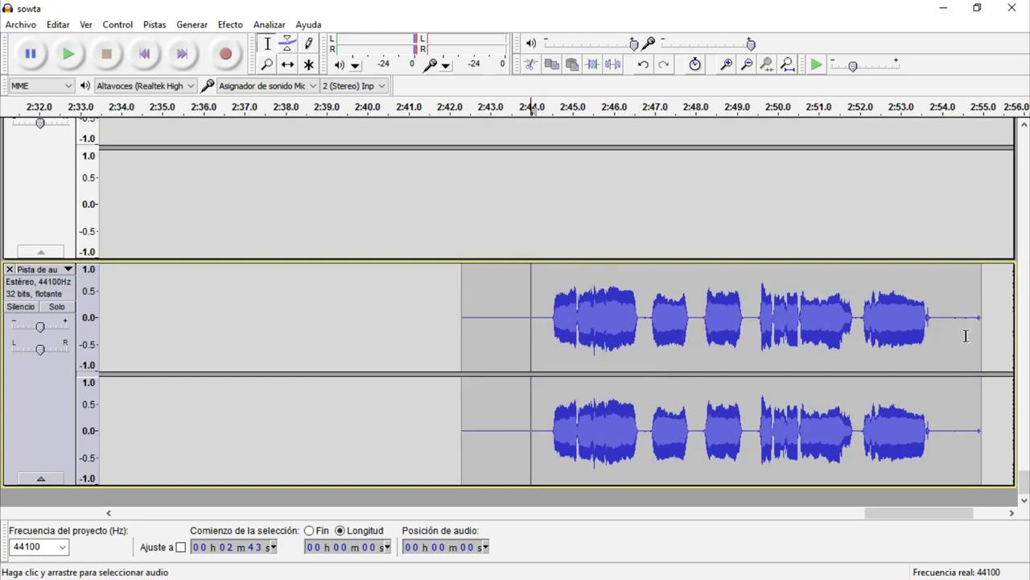
{"action": "scroll", "coordinate": [982, 338], "scroll_direction": "up", "scroll_amount": 1}
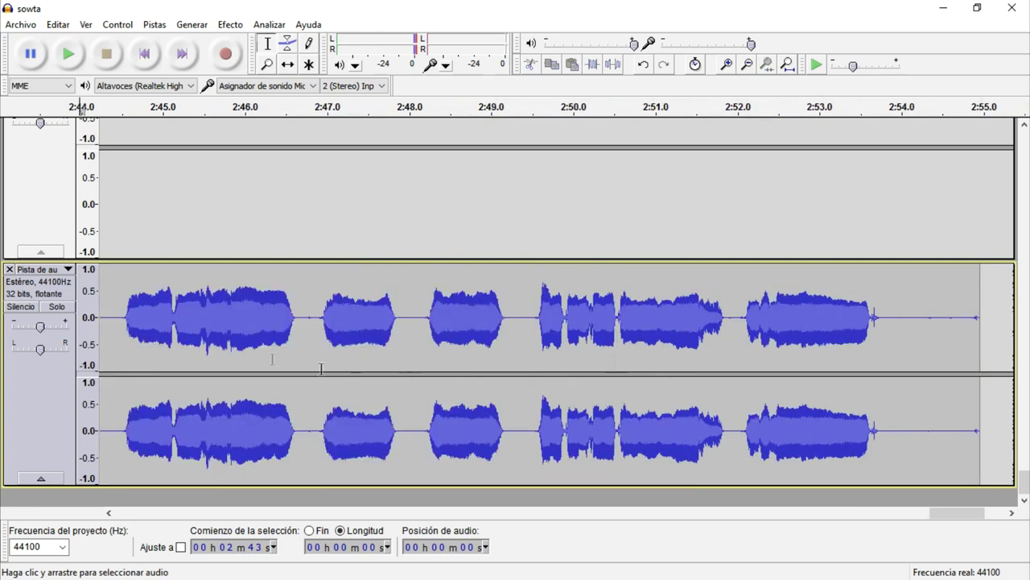
{"action": "scroll", "coordinate": [769, 423], "scroll_direction": "left", "scroll_amount": 4}
{"action": "scroll", "coordinate": [770, 422], "scroll_direction": "right", "scroll_amount": 3}
{"action": "scroll", "coordinate": [770, 422], "scroll_direction": "right", "scroll_amount": 1}
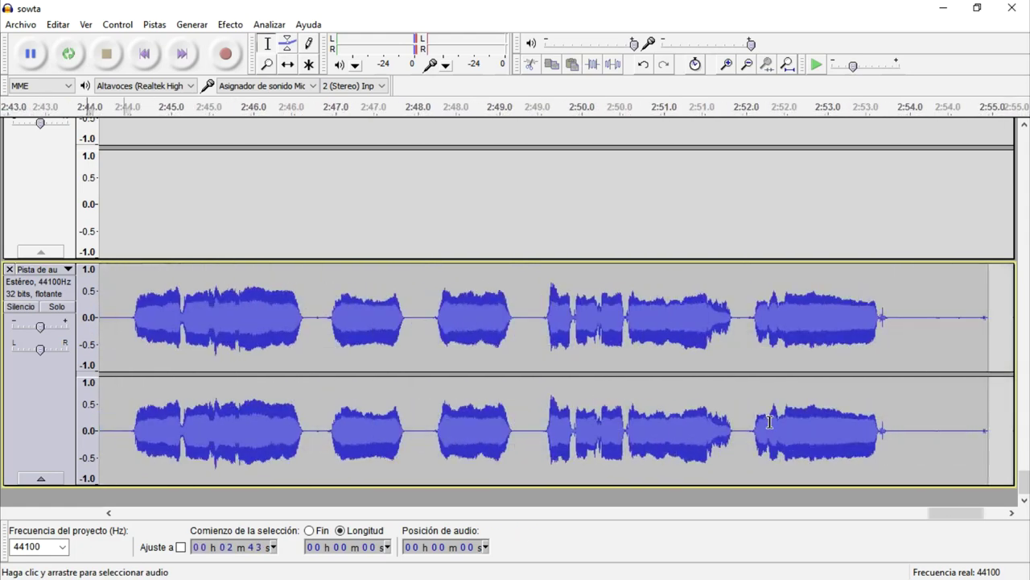
{"action": "scroll", "coordinate": [769, 420], "scroll_direction": "left", "scroll_amount": 4}
{"action": "scroll", "coordinate": [768, 419], "scroll_direction": "left", "scroll_amount": 2}
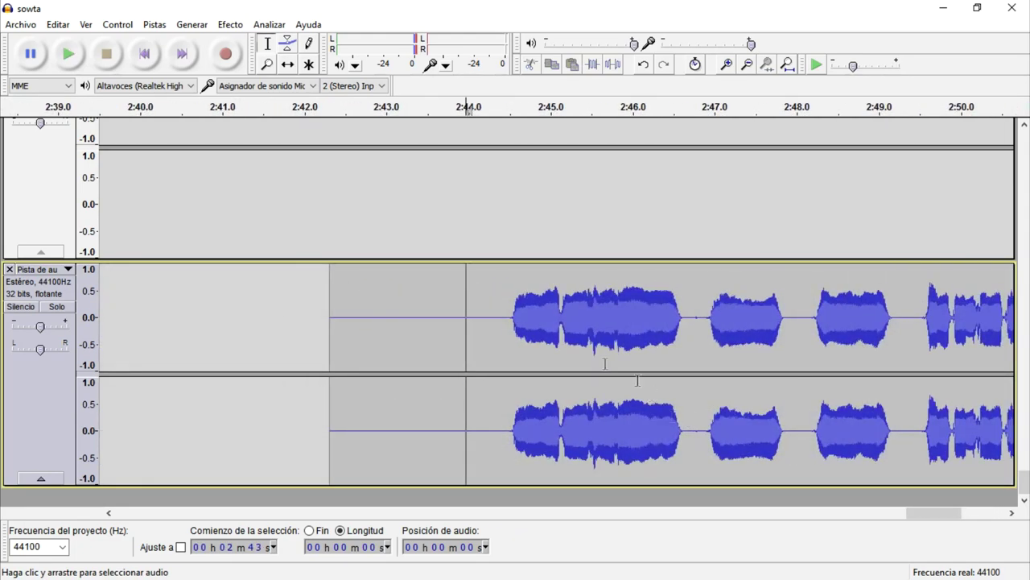
{"action": "left_click_drag", "start_coordinate": [687, 332], "coordinate": [706, 349]}
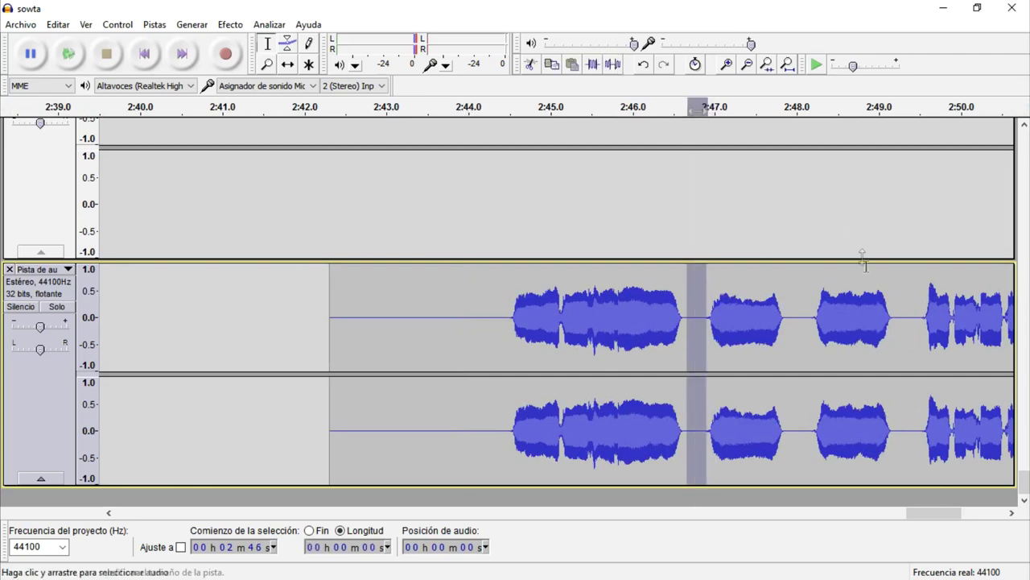
{"action": "scroll", "coordinate": [865, 277], "scroll_direction": "right", "scroll_amount": 3}
{"action": "left_click_drag", "start_coordinate": [563, 330], "coordinate": [587, 342]}
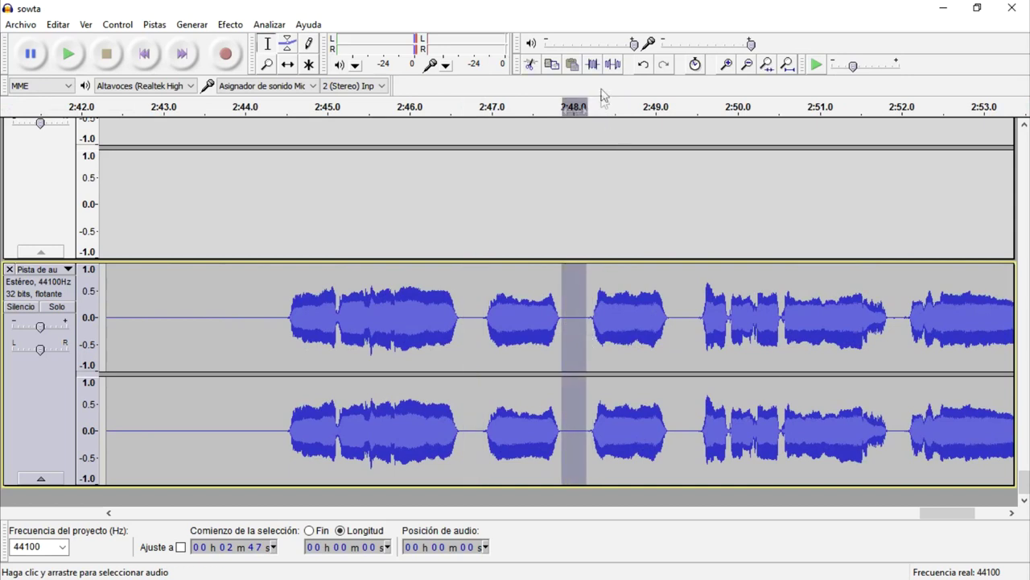
{"action": "left_click_drag", "start_coordinate": [672, 331], "coordinate": [697, 343]}
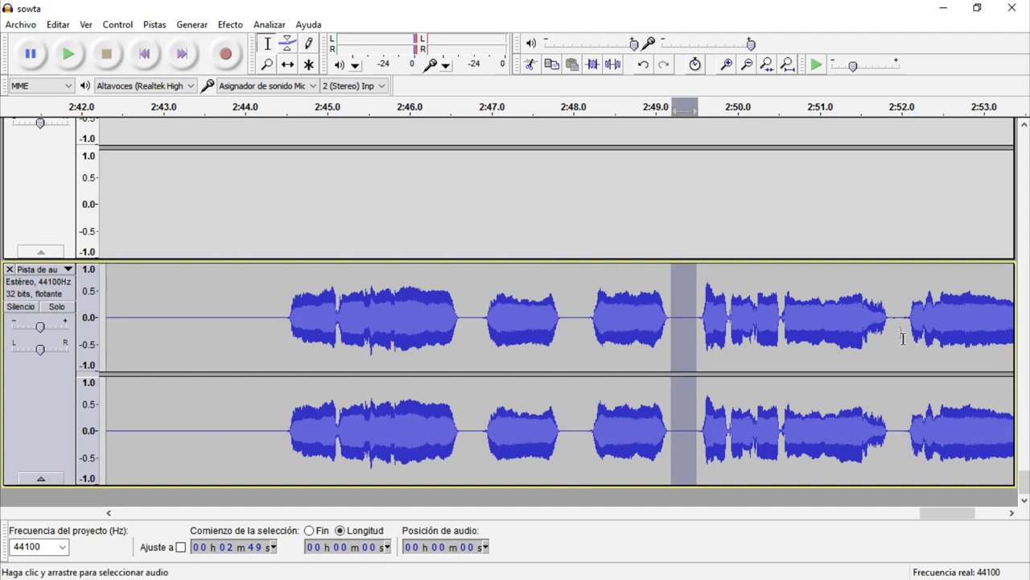
{"action": "left_click_drag", "start_coordinate": [891, 330], "coordinate": [907, 344]}
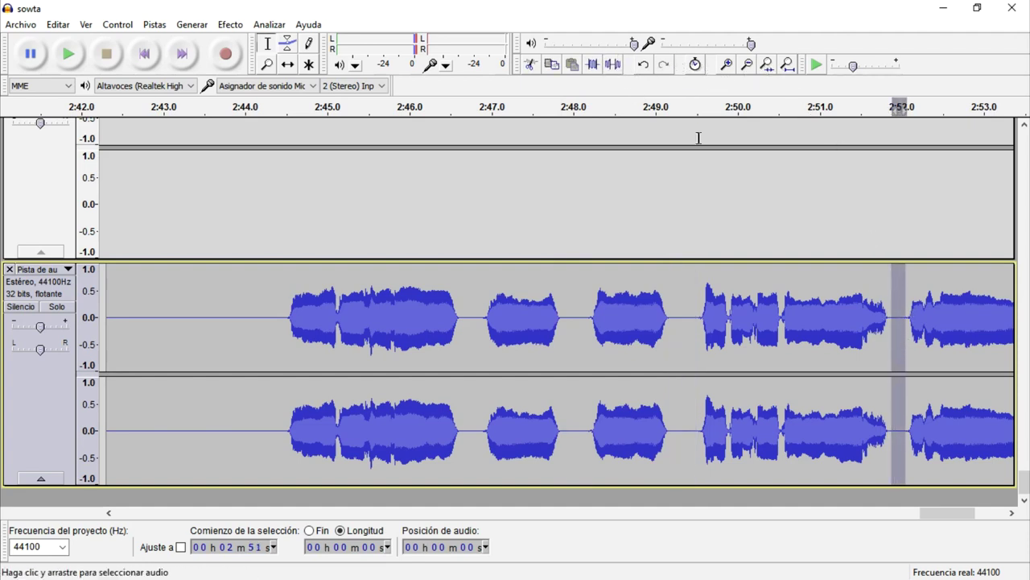
{"action": "key", "text": "ctrl+f"}
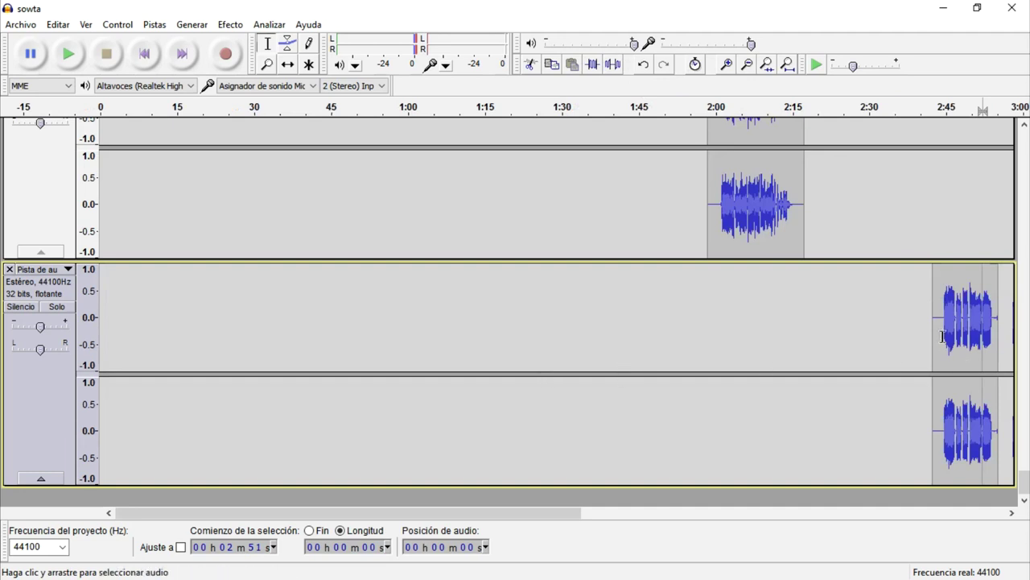
- Set Auto-Tune VST to key F with the Minor scale for the vocal clip at 2:42 and preview the correction
{"action": "double_click", "coordinate": [983, 322]}
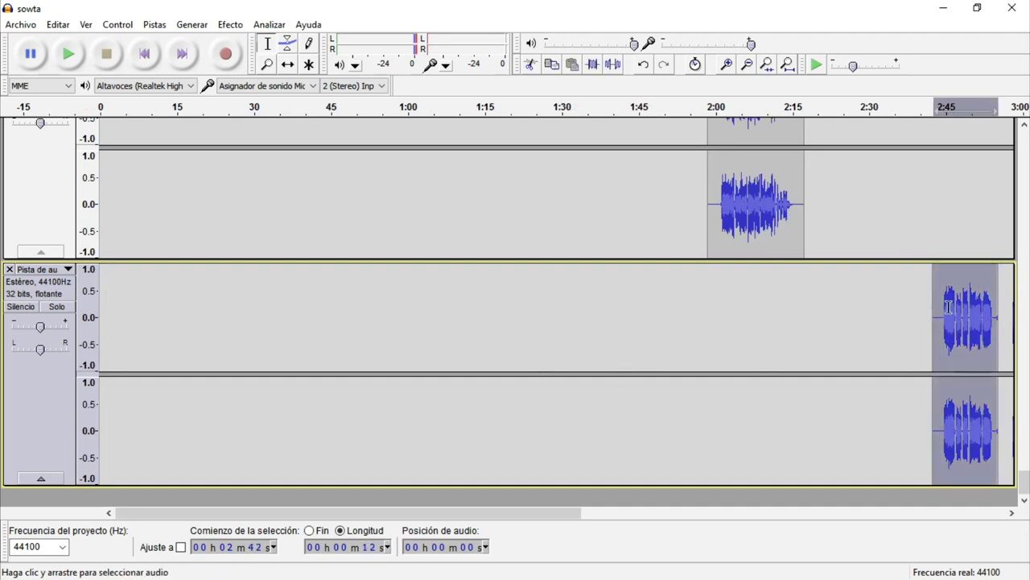
{"action": "left_click", "coordinate": [239, 22]}
{"action": "left_click", "coordinate": [365, 479]}
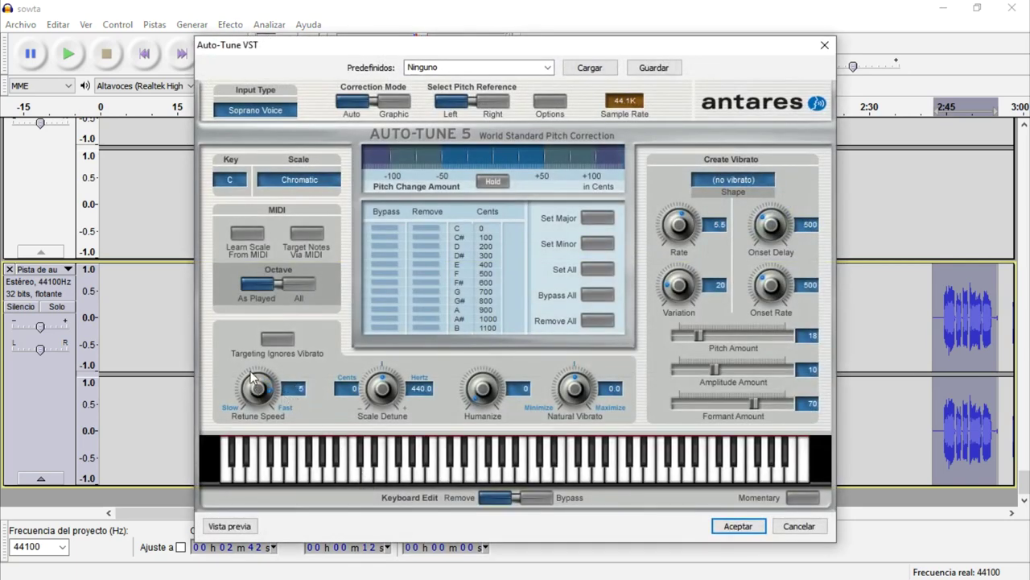
{"action": "left_click", "coordinate": [239, 181]}
{"action": "left_click", "coordinate": [259, 282]}
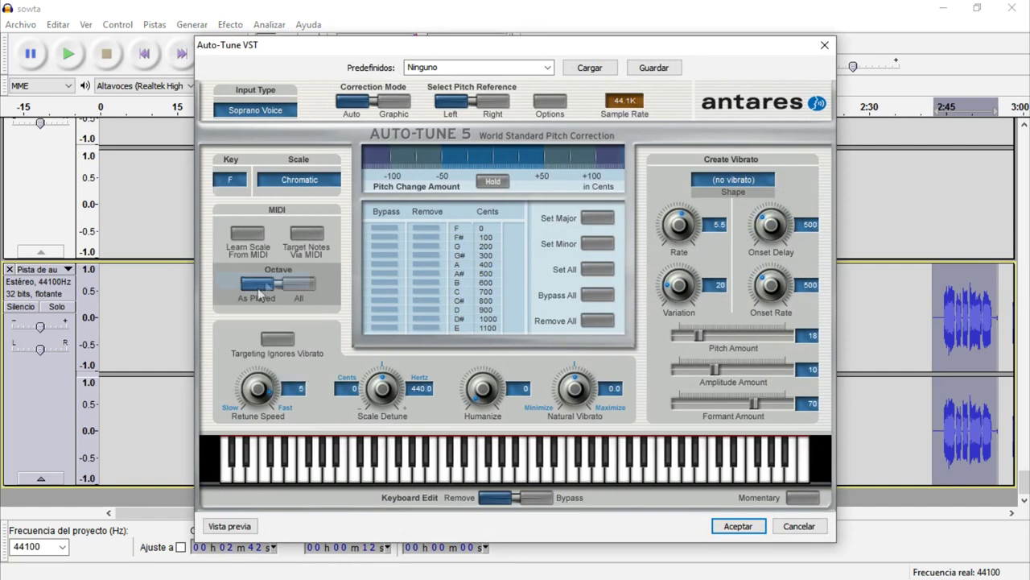
{"action": "left_click", "coordinate": [294, 194]}
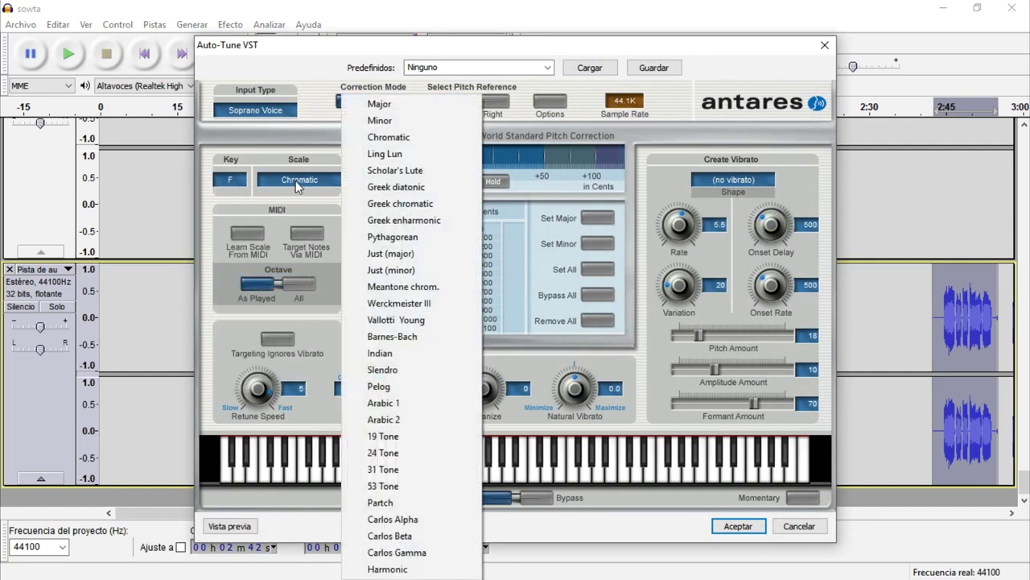
{"action": "left_click", "coordinate": [386, 120]}
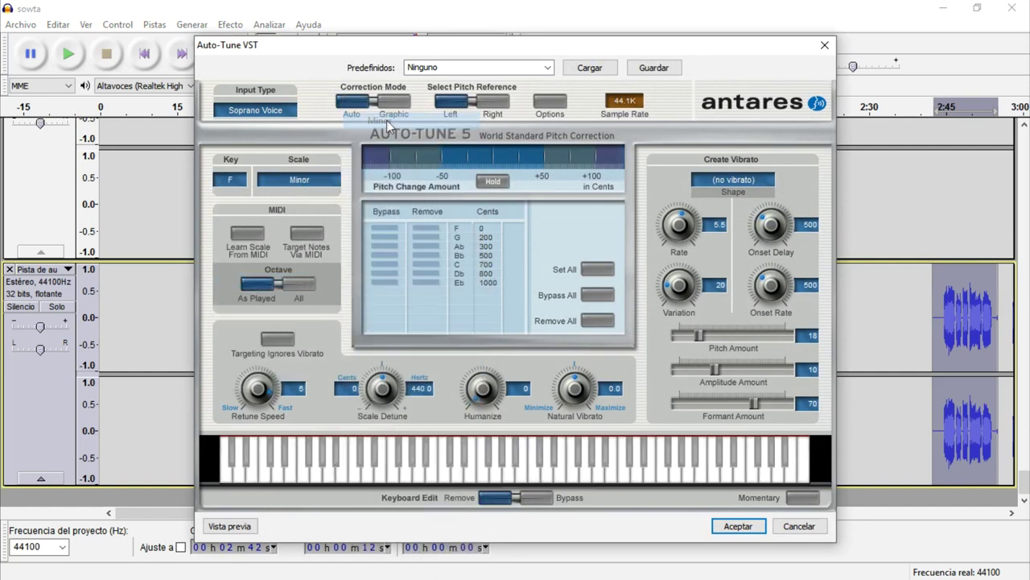
{"action": "left_click", "coordinate": [231, 526]}
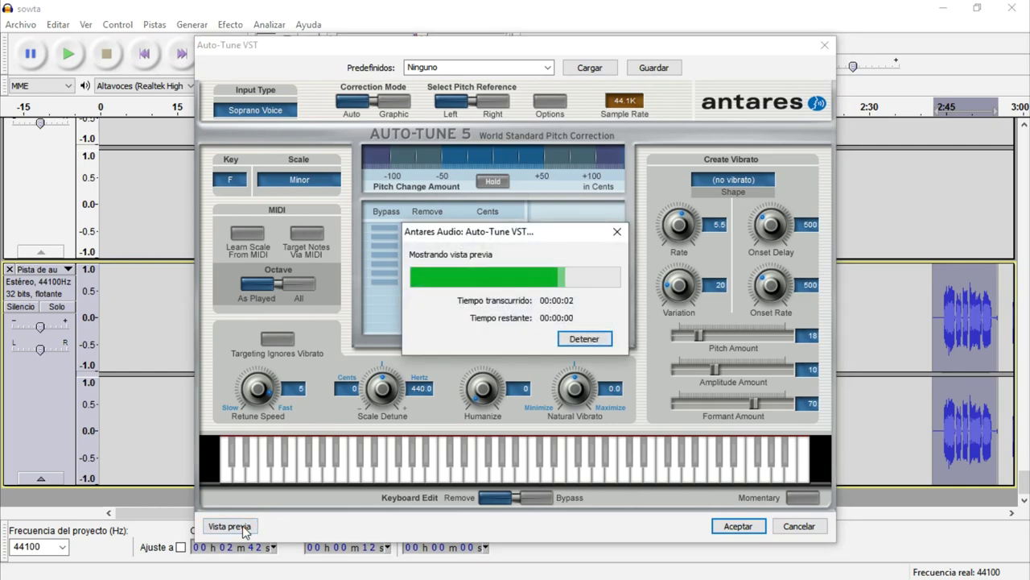
{"action": "left_click", "coordinate": [826, 45]}
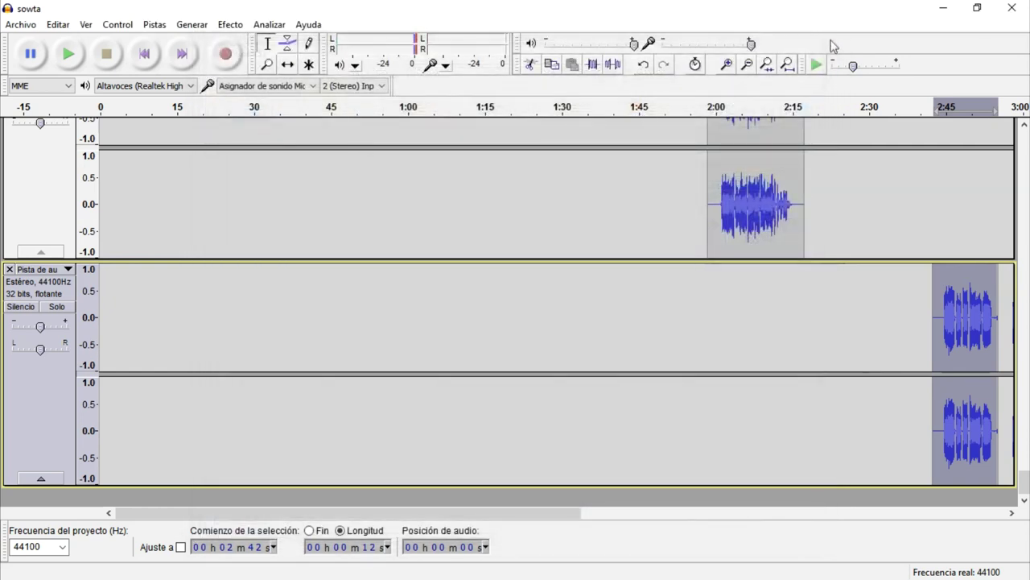
- Apply the Auto-Tune VST effect in F Minor to the vocal clip at 2:42
{"action": "left_click", "coordinate": [230, 24]}
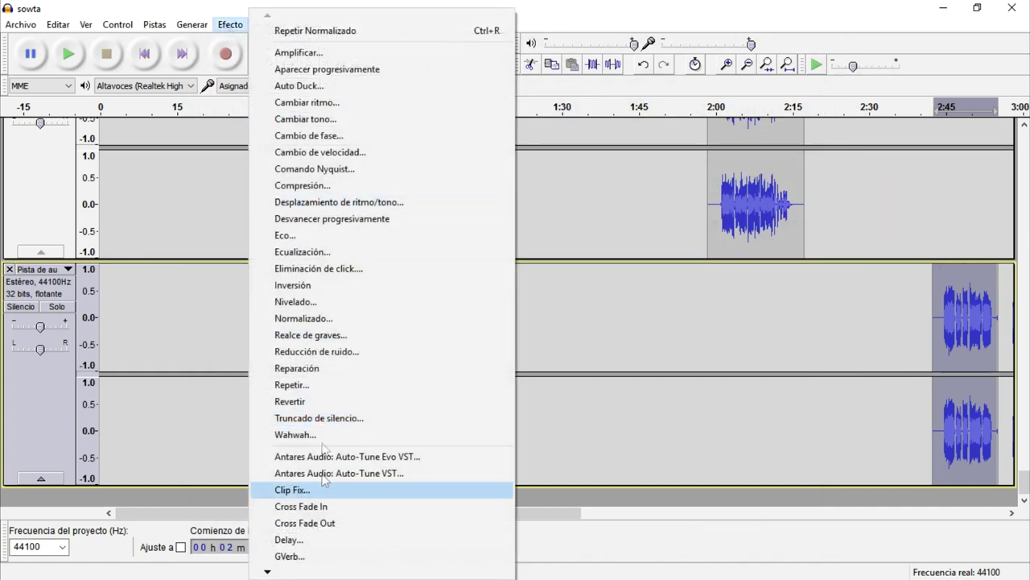
{"action": "left_click", "coordinate": [339, 473]}
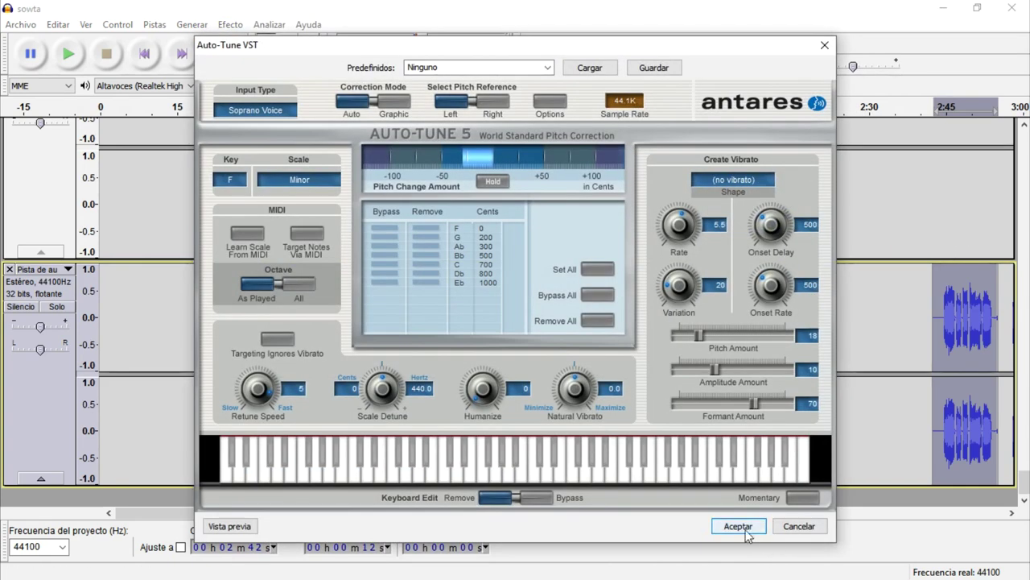
{"action": "left_click", "coordinate": [742, 528]}
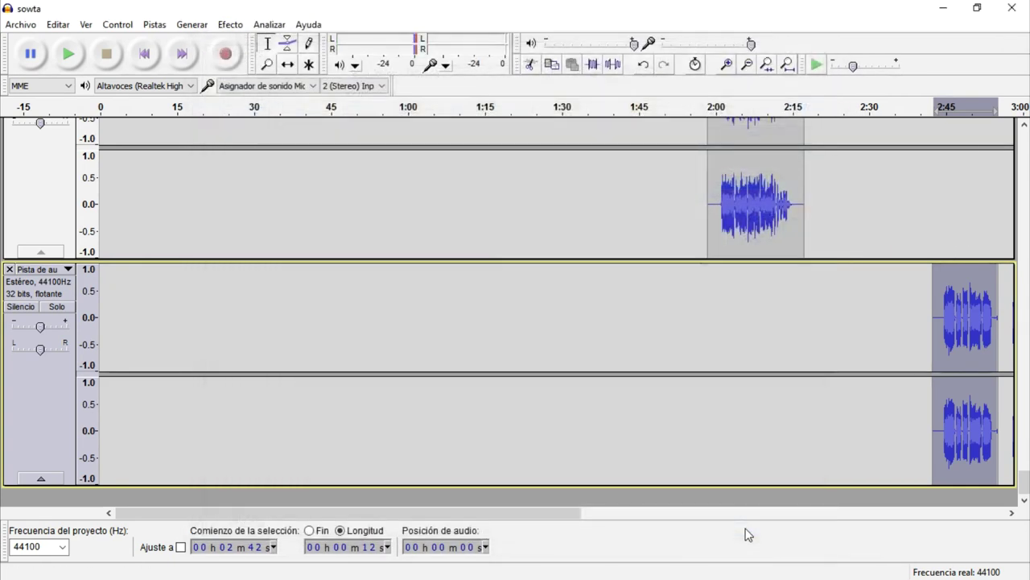
{"action": "left_click", "coordinate": [936, 326]}
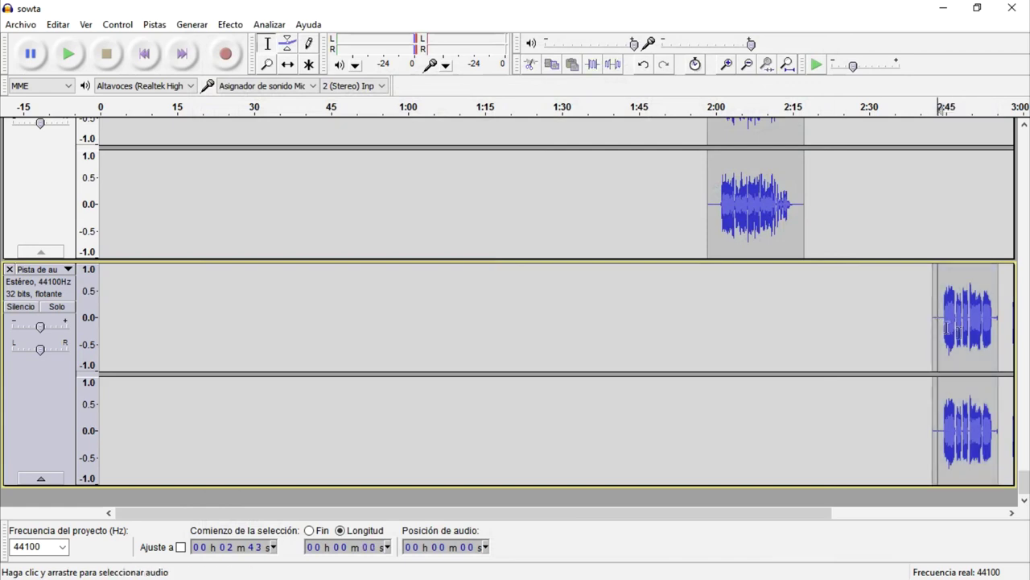
- Set the vocal track's gain to -5 dB and duplicate its clip onto a new track
{"action": "double_click", "coordinate": [40, 328]}
{"action": "type", "text": "-6"}
{"action": "key", "text": "Return"}
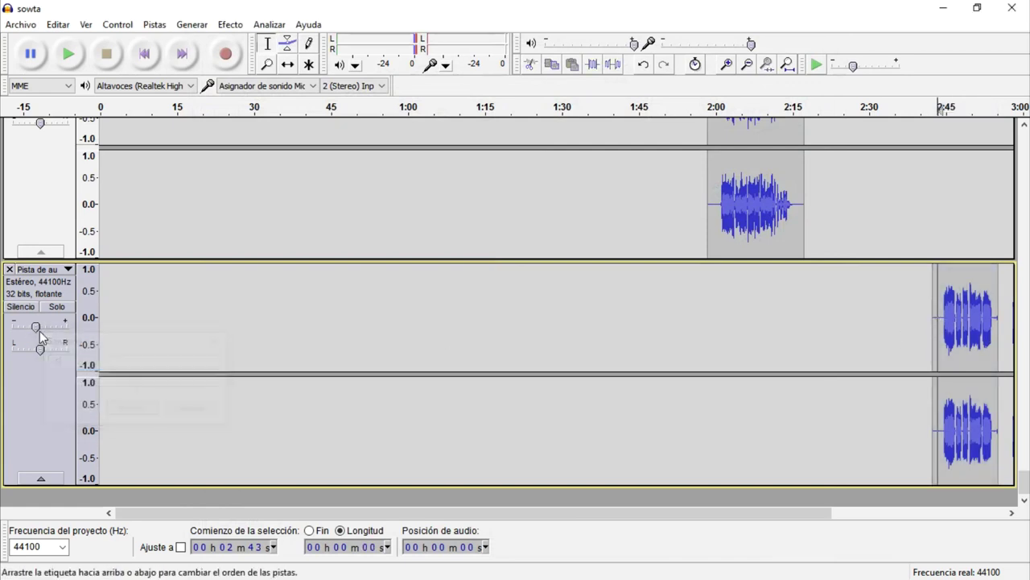
{"action": "left_click", "coordinate": [54, 423]}
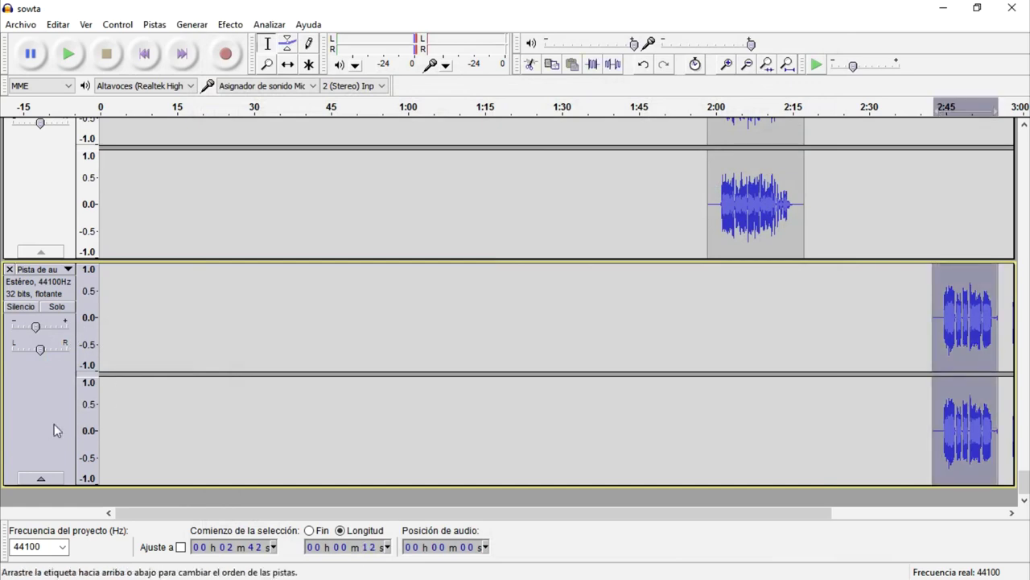
{"action": "key", "text": "ctrl+d"}
{"action": "scroll", "coordinate": [66, 404], "scroll_direction": "down", "scroll_amount": 3}
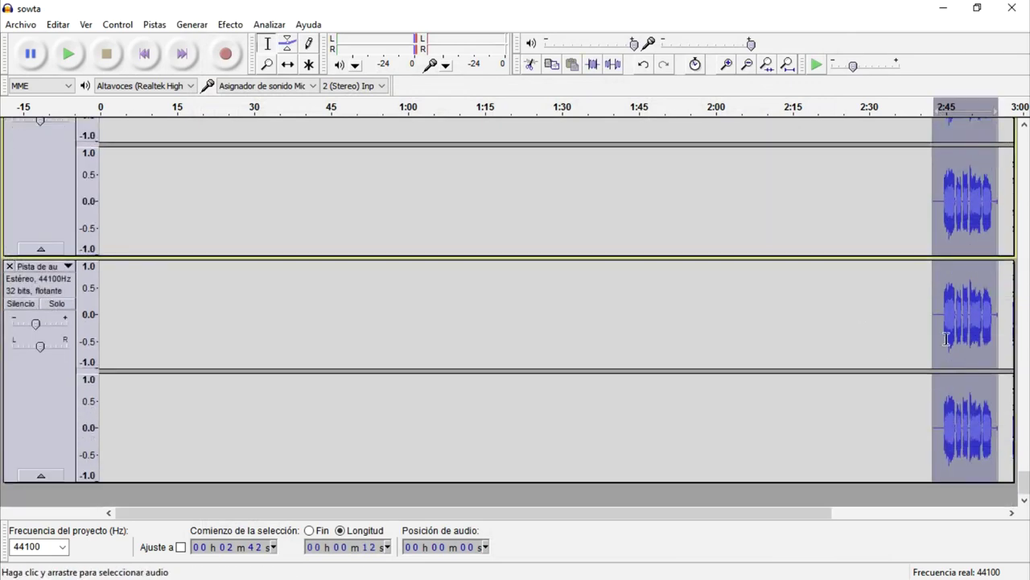
- Apply a regular Delay to the duplicated clip with 6.0 dB decay, 0.50 s delay time, 0.00 pitch change and 5 echoes
{"action": "left_click", "coordinate": [228, 25]}
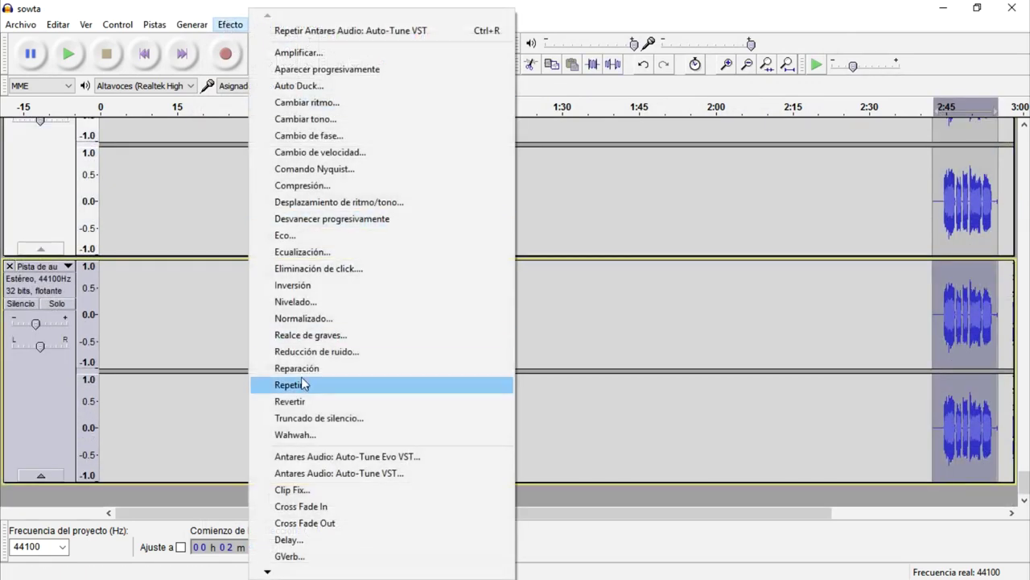
{"action": "left_click", "coordinate": [333, 544]}
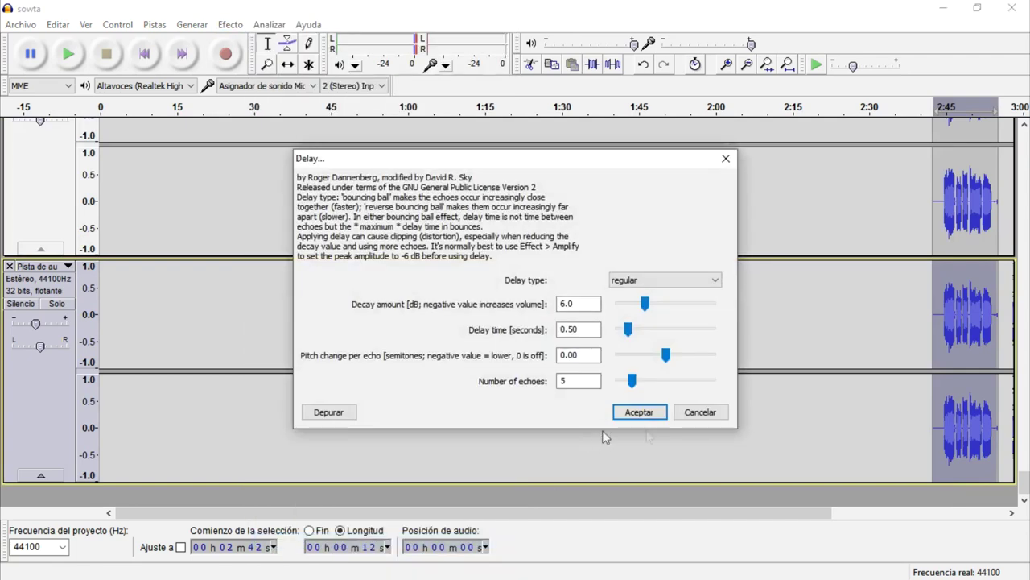
{"action": "left_click", "coordinate": [636, 411]}
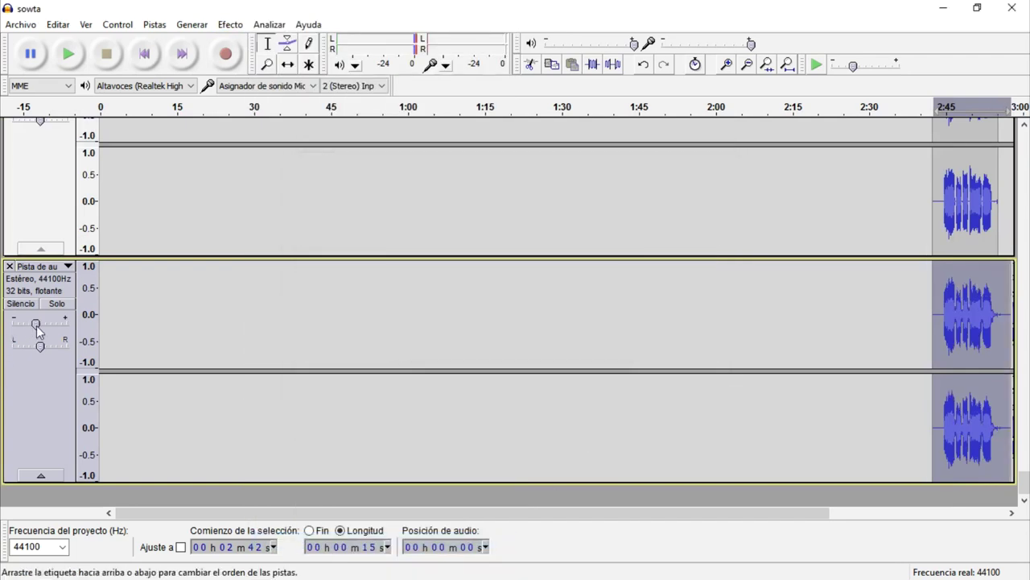
- Try a gain of -26 dB on the delayed duplicate track
{"action": "double_click", "coordinate": [36, 324]}
{"action": "type", "text": "-26"}
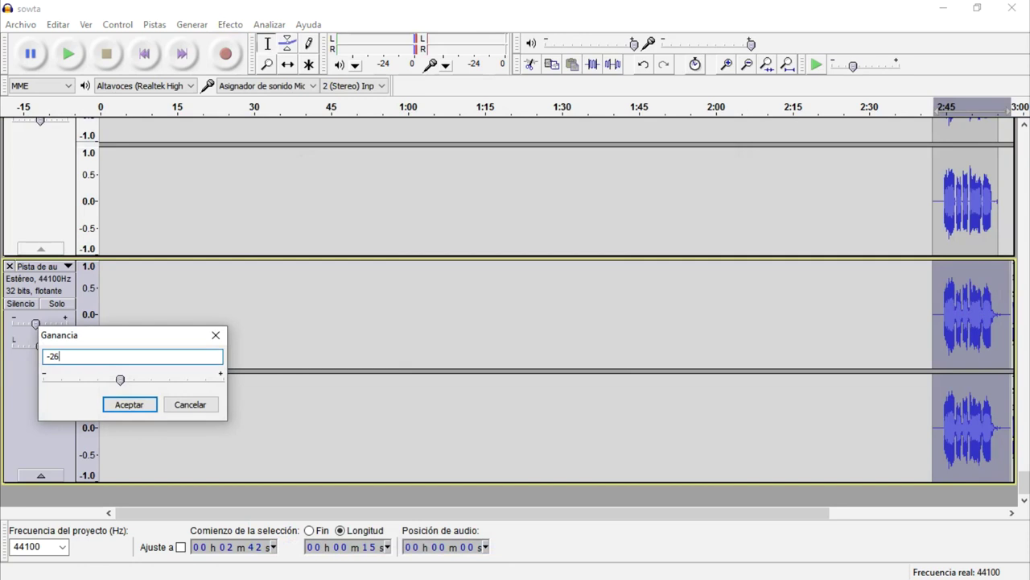
{"action": "key", "text": "Return"}
- Set the delayed duplicate track's gain to -20 dB and the original vocal track's gain to -7 dB
{"action": "double_click", "coordinate": [20, 324]}
{"action": "type", "text": "-20"}
{"action": "key", "text": "Return"}
{"action": "scroll", "coordinate": [66, 178], "scroll_direction": "up", "scroll_amount": 3}
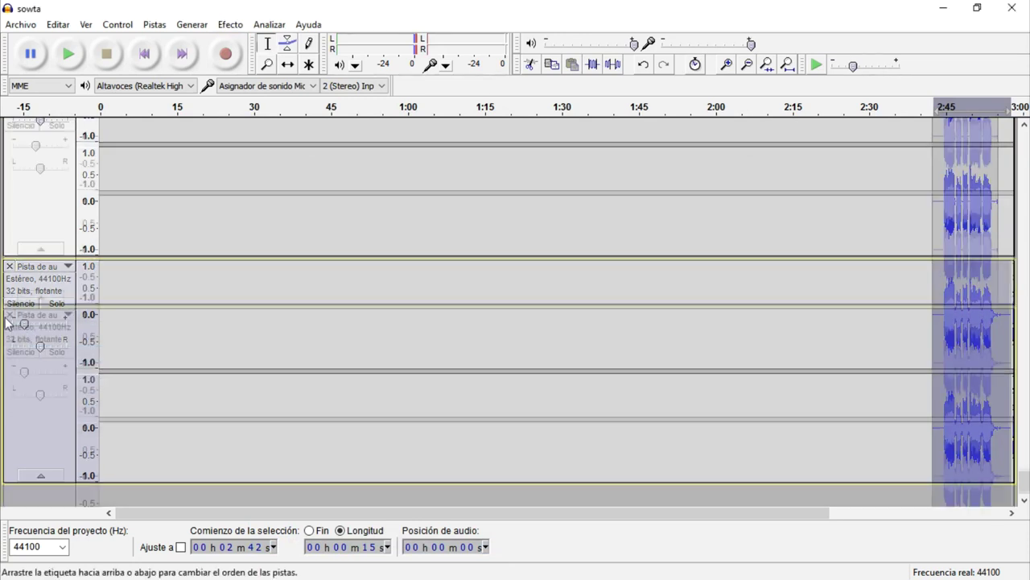
{"action": "double_click", "coordinate": [36, 196]}
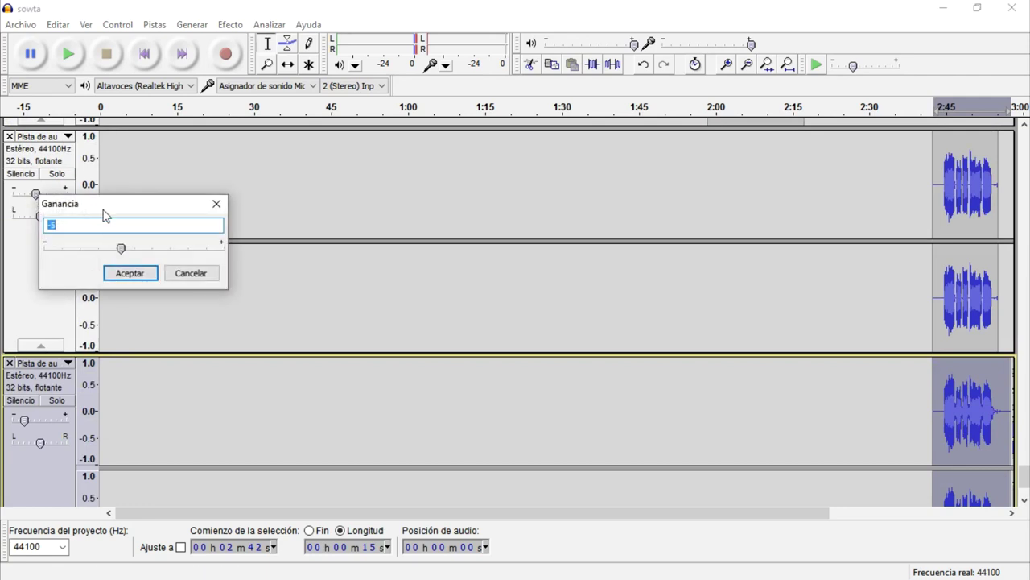
{"action": "type", "text": "-7"}
{"action": "key", "text": "Return"}
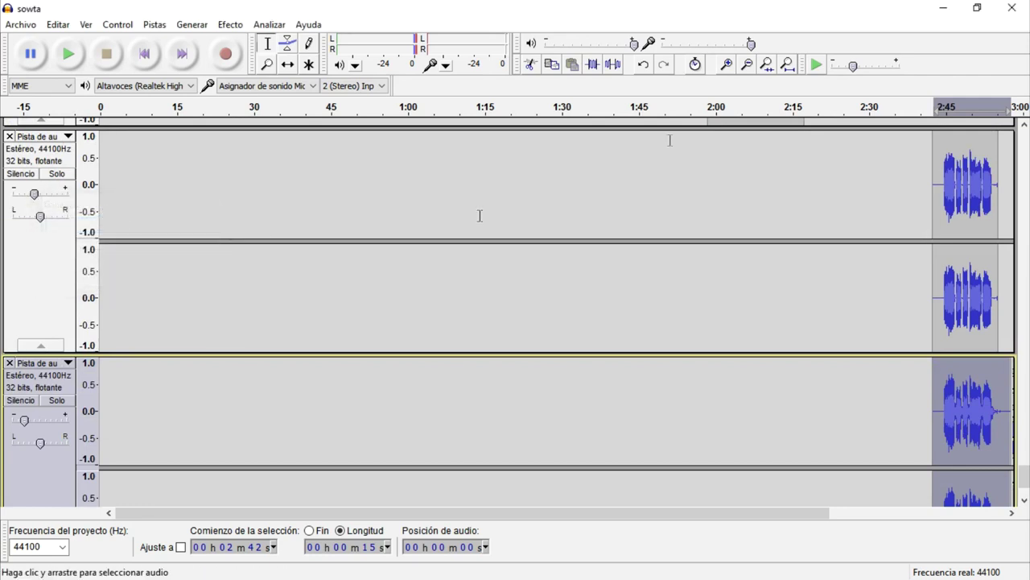
- Play the full mix from about 2:43 to hear the vocal with its delayed copy
{"action": "left_click", "coordinate": [945, 264]}
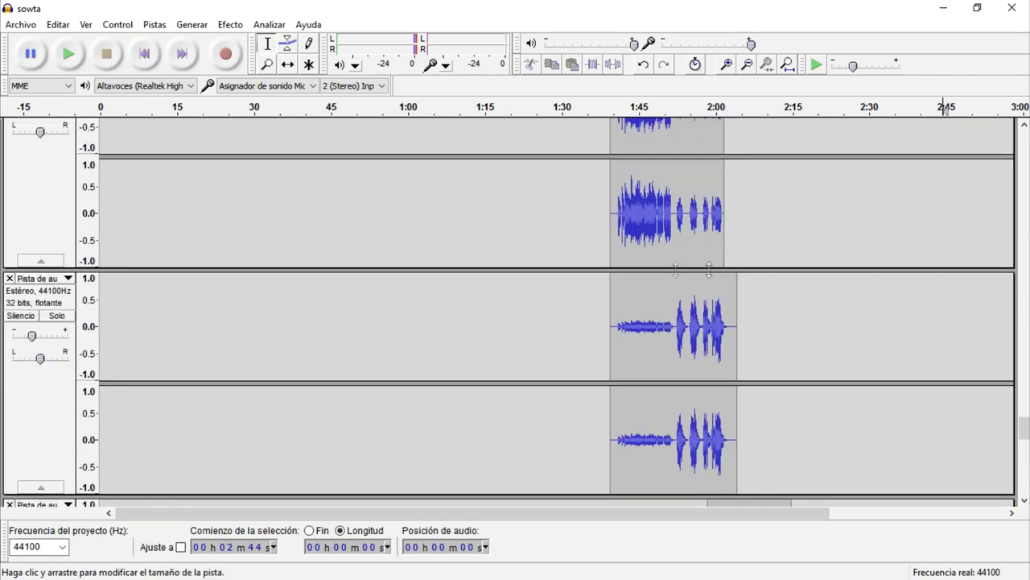
{"action": "left_click", "coordinate": [617, 334]}
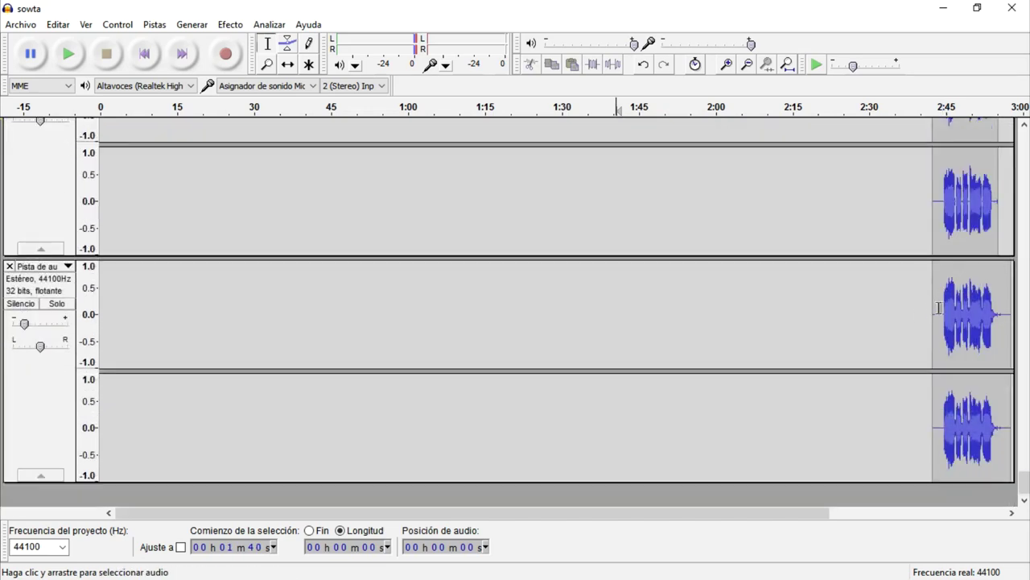
{"action": "left_click", "coordinate": [940, 309]}
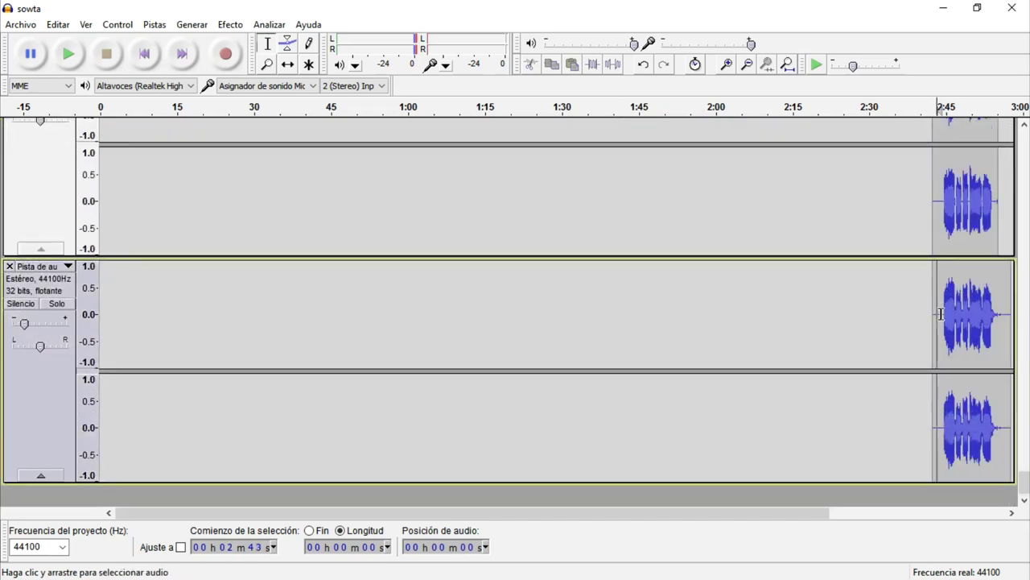
{"action": "key", "text": "space"}
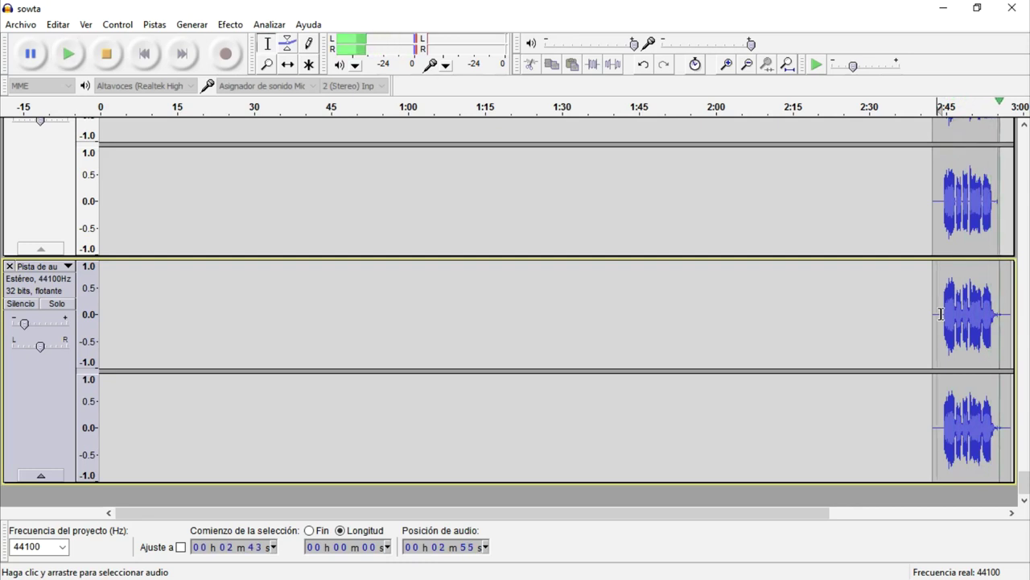
- Play the vocal track and its delayed copy soloed together from about 2:43, and turn Solo off on both
{"action": "scroll", "coordinate": [292, 333], "scroll_direction": "up", "scroll_amount": 2}
{"action": "scroll", "coordinate": [69, 362], "scroll_direction": "up", "scroll_amount": 4}
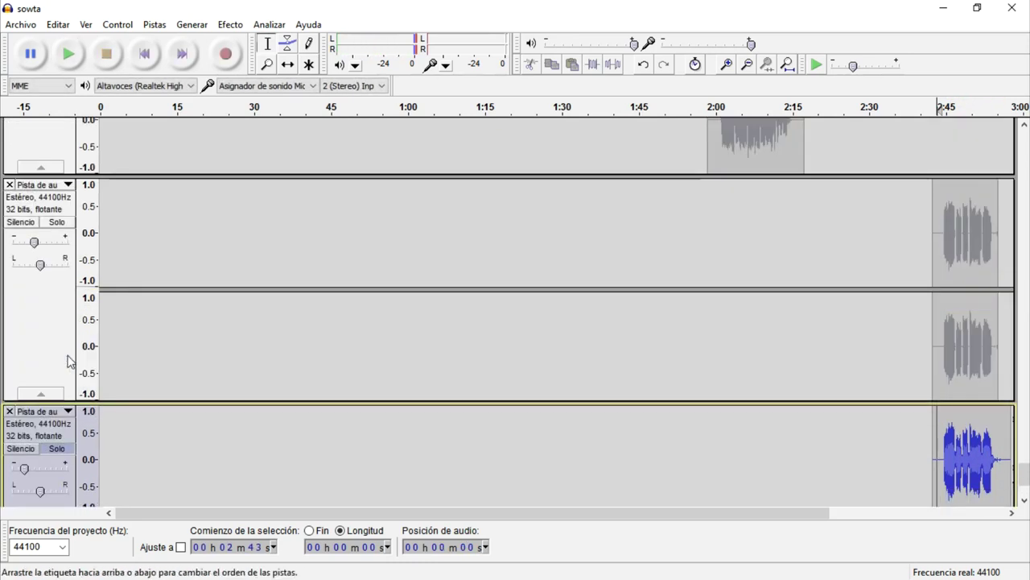
{"action": "left_click", "coordinate": [56, 223]}
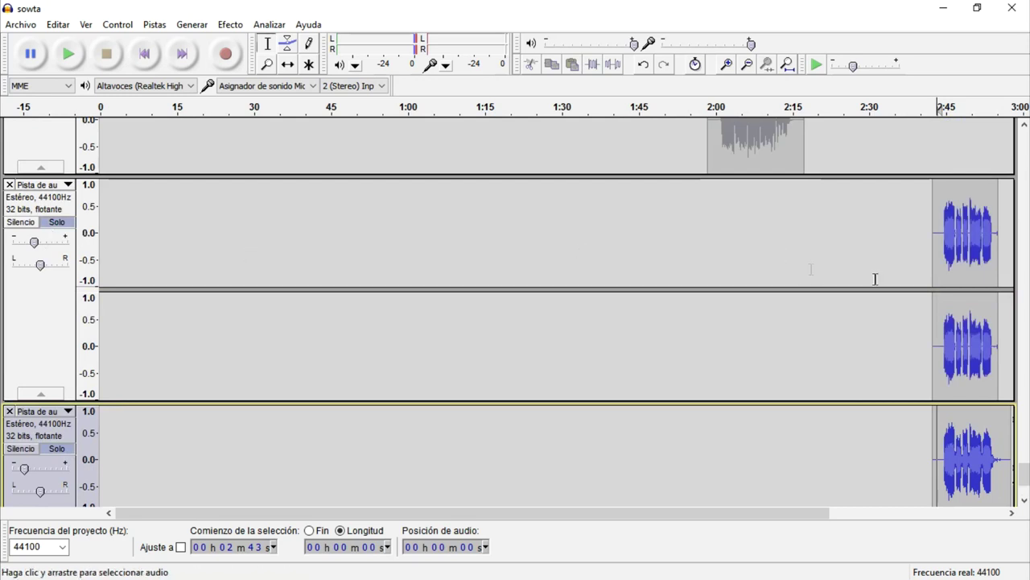
{"action": "left_click", "coordinate": [938, 239]}
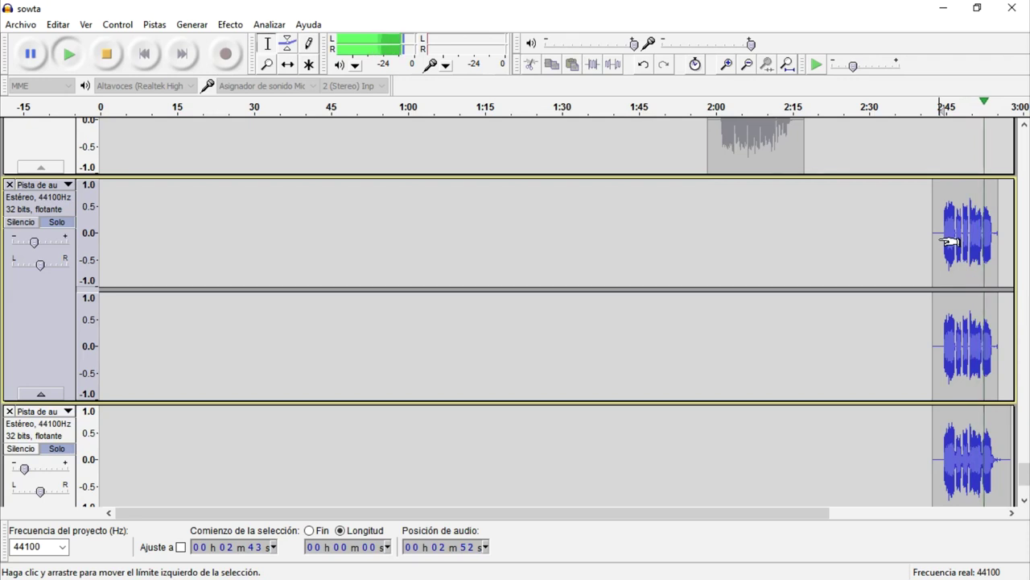
{"action": "left_click", "coordinate": [56, 222]}
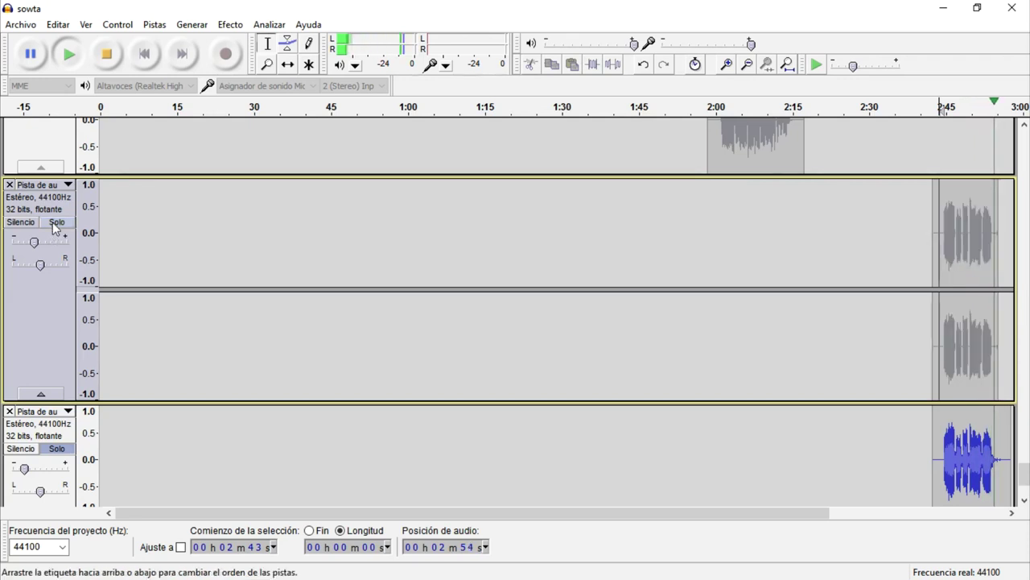
{"action": "left_click", "coordinate": [58, 449]}
- Solo the vocal track whose clip starts at about 1:00, listen to it from about 1:07 and select the clip
{"action": "left_click_drag", "start_coordinate": [932, 328], "coordinate": [494, 365]}
{"action": "scroll", "coordinate": [516, 362], "scroll_direction": "up", "scroll_amount": 5}
{"action": "scroll", "coordinate": [515, 340], "scroll_direction": "down", "scroll_amount": 8}
{"action": "scroll", "coordinate": [517, 338], "scroll_direction": "down", "scroll_amount": 2}
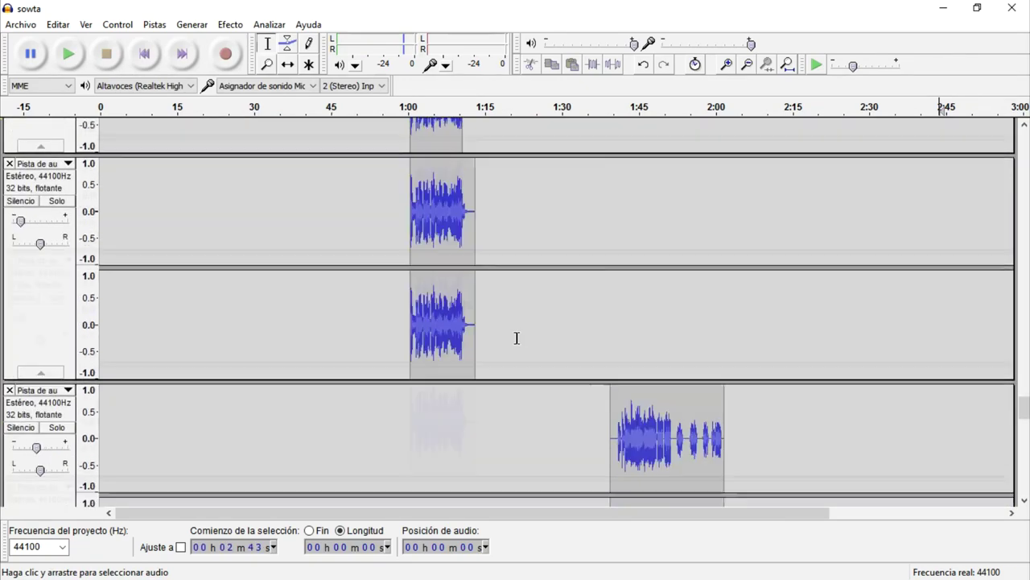
{"action": "scroll", "coordinate": [516, 338], "scroll_direction": "up", "scroll_amount": 3}
{"action": "left_click", "coordinate": [428, 338]}
{"action": "scroll", "coordinate": [436, 341], "scroll_direction": "up", "scroll_amount": 3}
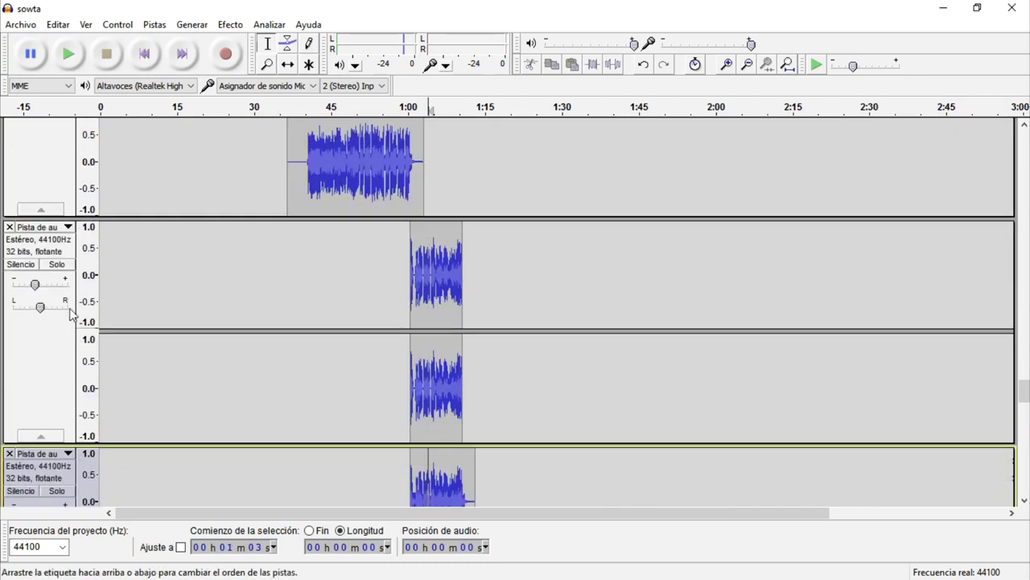
{"action": "left_click", "coordinate": [56, 265]}
{"action": "left_click", "coordinate": [447, 287]}
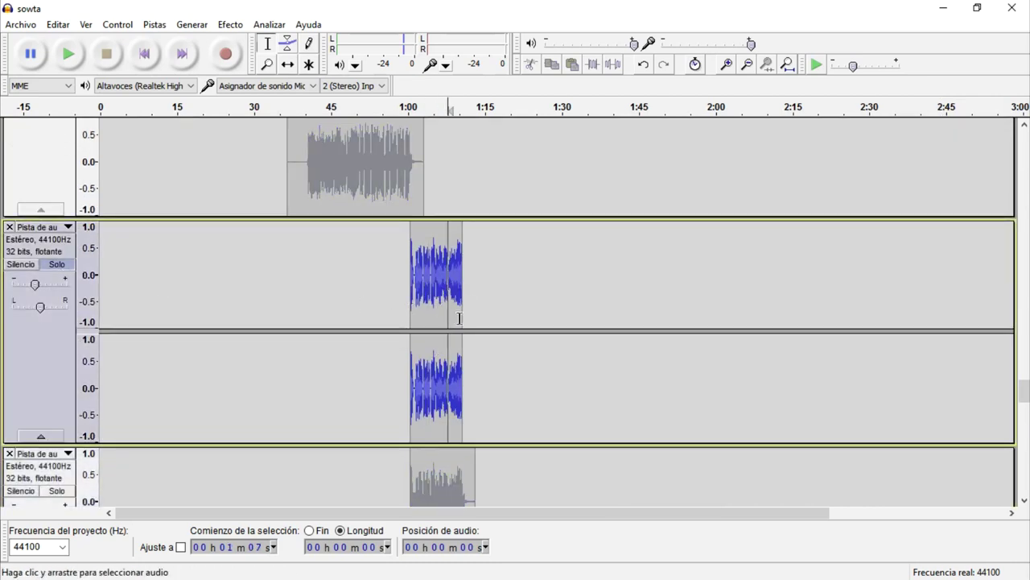
{"action": "key", "text": "space"}
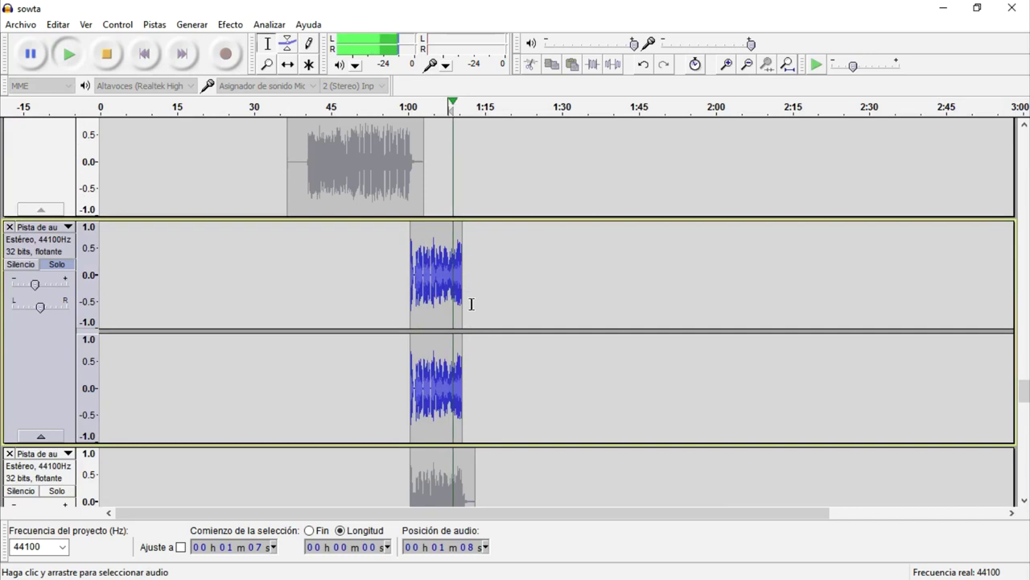
{"action": "key", "text": "space"}
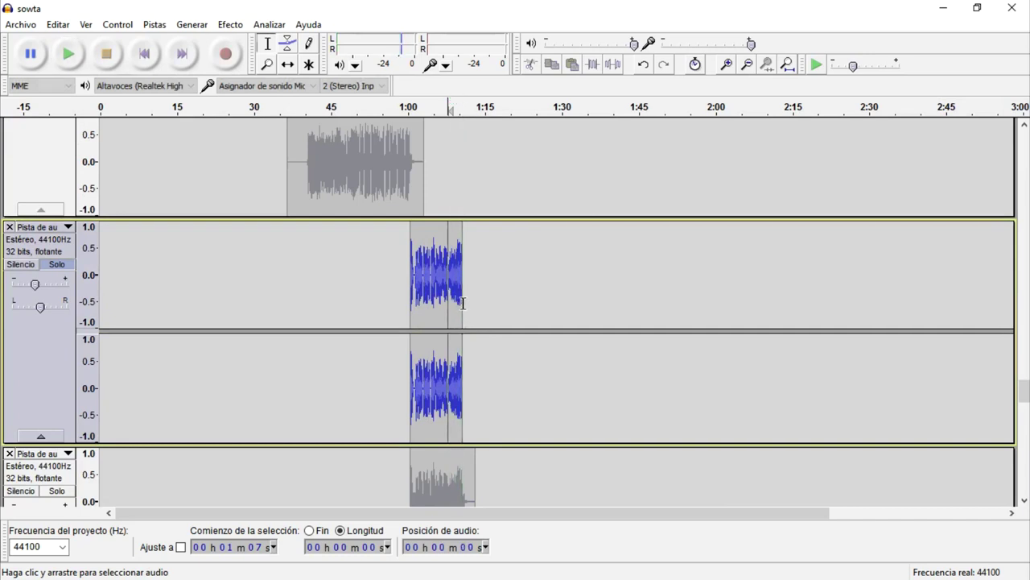
{"action": "double_click", "coordinate": [424, 323]}
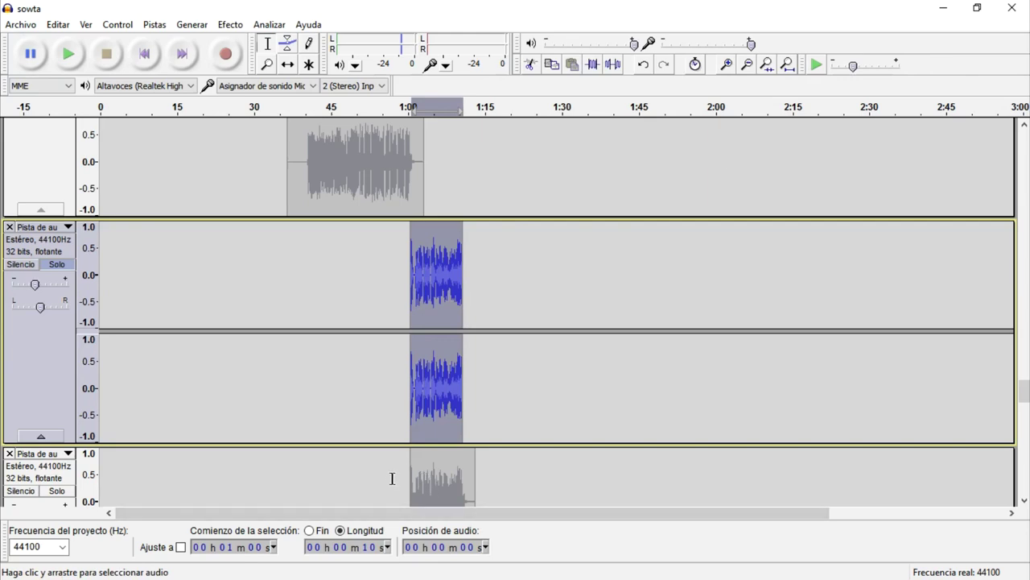
- Switch to the Gm folder in File Explorer, play sowta.mp3 in the media player and close the player
{"action": "key", "text": "super"}
{"action": "left_click", "coordinate": [131, 573]}
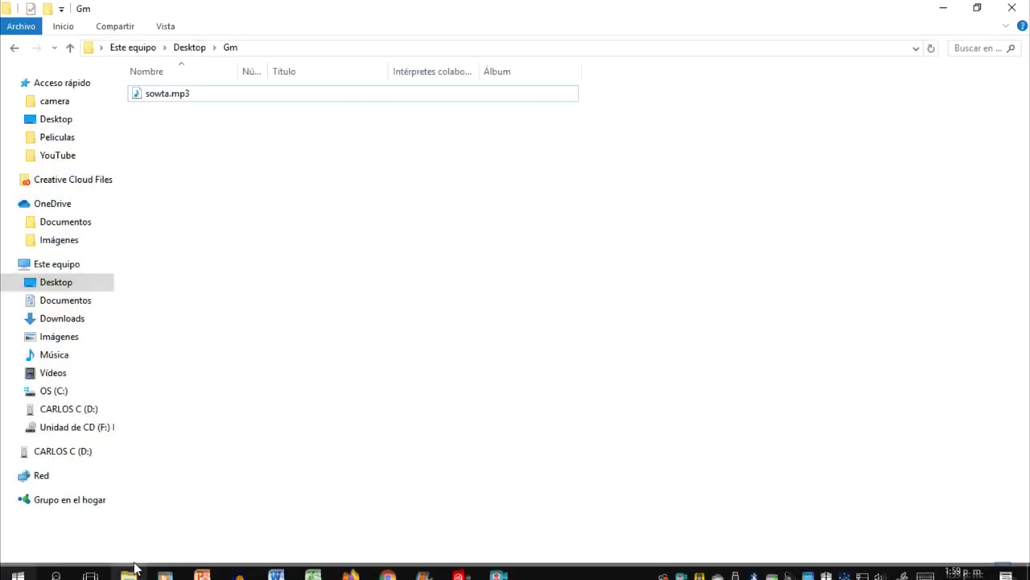
{"action": "left_click", "coordinate": [171, 95]}
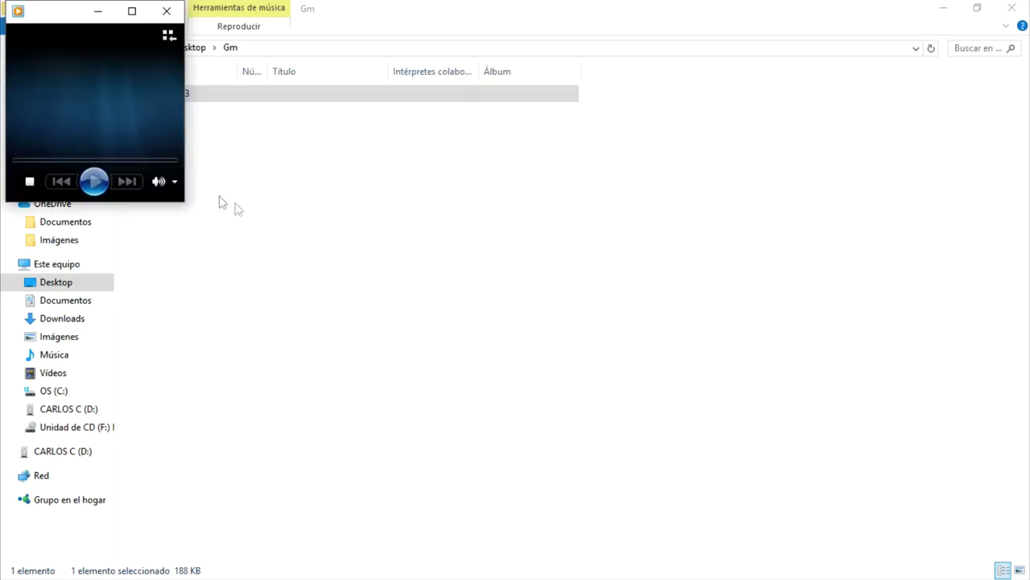
{"action": "left_click", "coordinate": [148, 161]}
{"action": "left_click", "coordinate": [164, 11]}
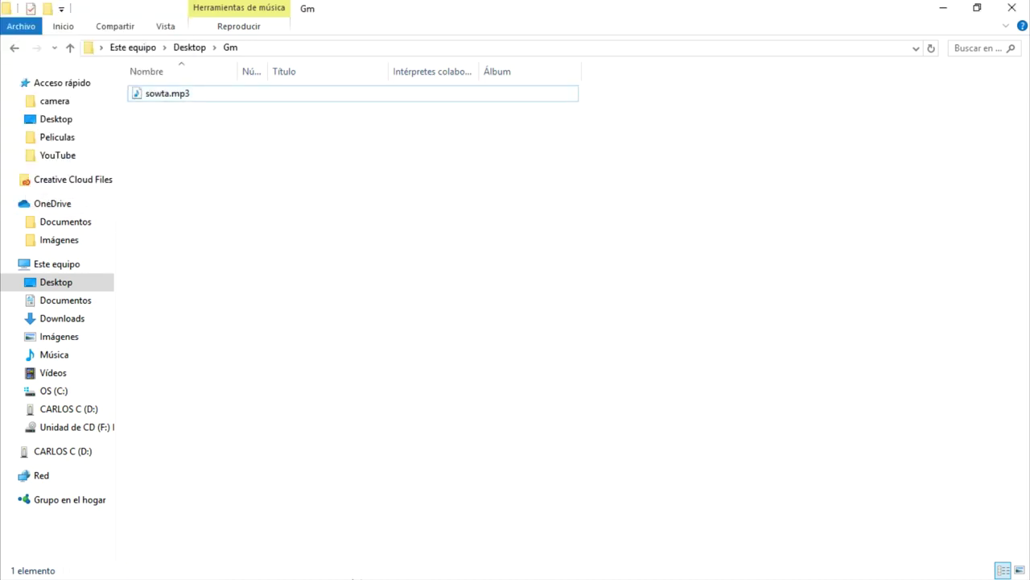
- Switch to VirtualDJ, briefly play sowta on deck A and stop it back at its start
{"action": "key", "text": "super"}
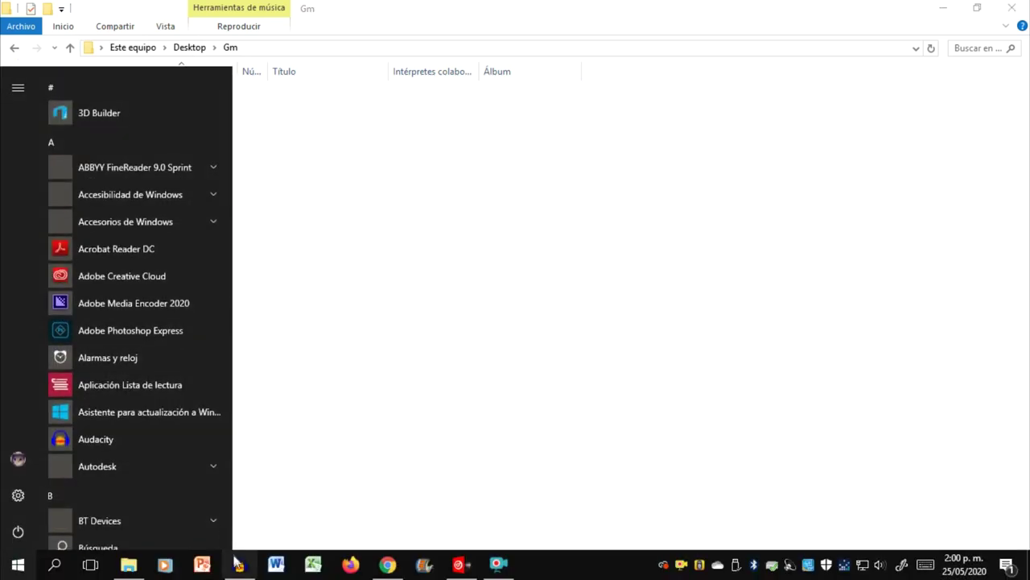
{"action": "mouse_move", "coordinate": [238, 569]}
{"action": "left_click", "coordinate": [458, 566]}
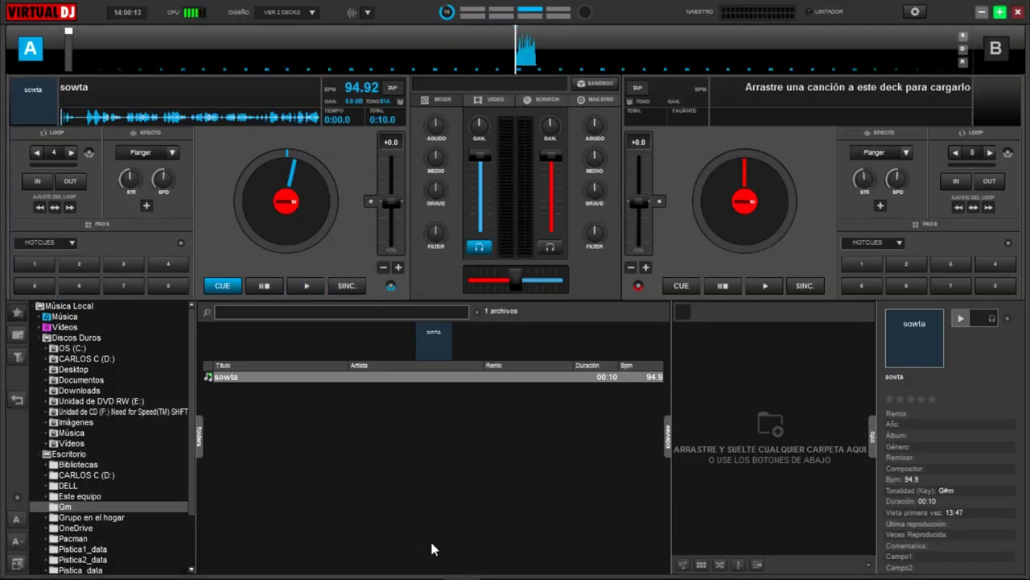
{"action": "left_click", "coordinate": [306, 289]}
{"action": "left_click", "coordinate": [273, 288]}
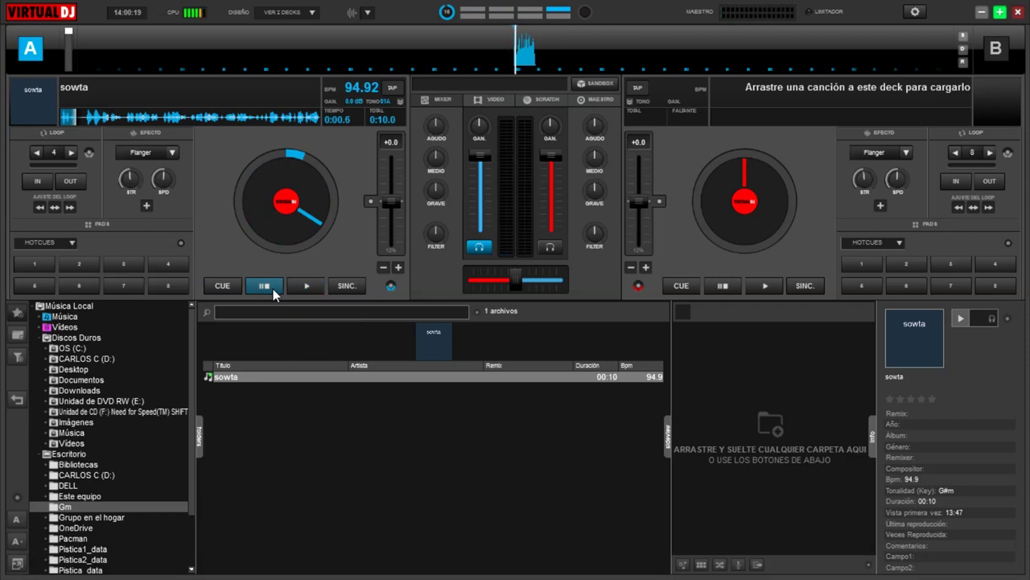
{"action": "left_click", "coordinate": [264, 287]}
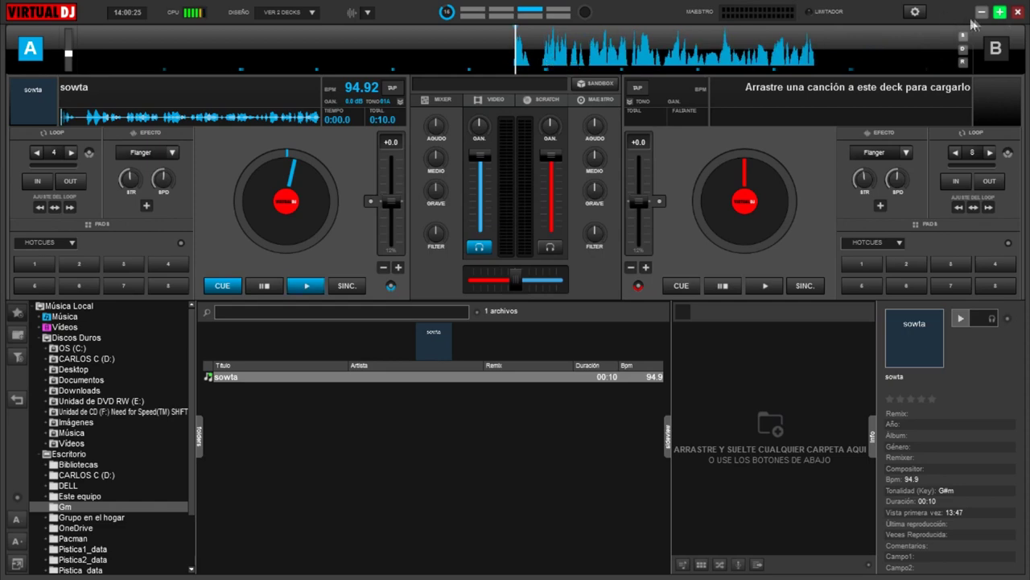
- Set the recording's output file to cmp2020.mp3 in the Desktop's Gm folder, start recording and close the settings
{"action": "left_click", "coordinate": [915, 11]}
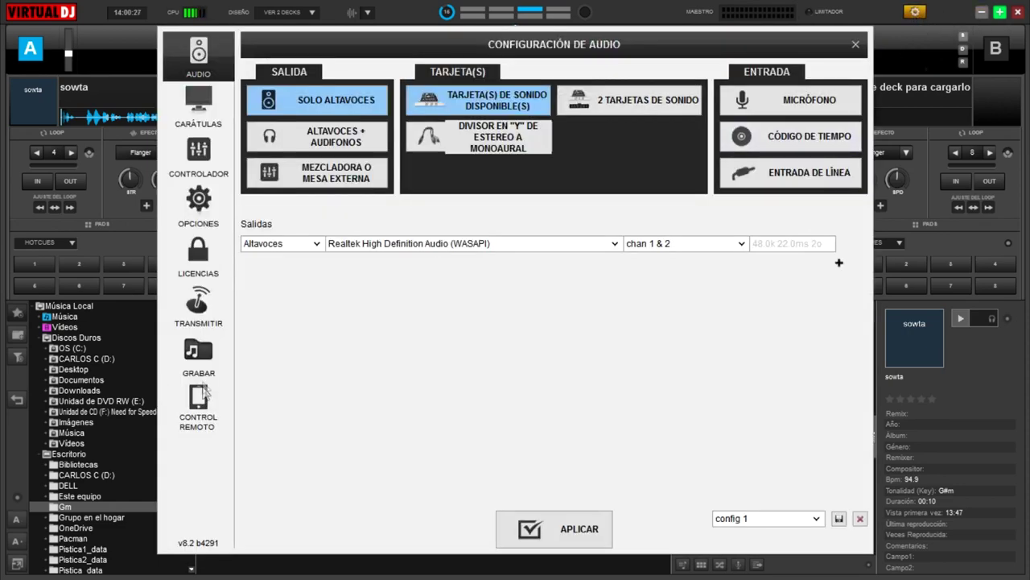
{"action": "left_click", "coordinate": [203, 364]}
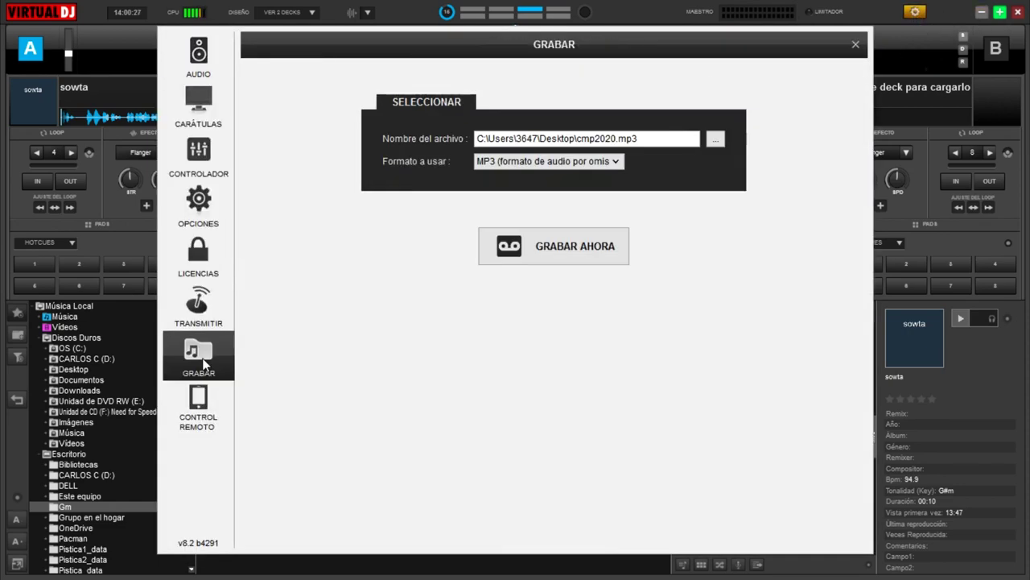
{"action": "left_click", "coordinate": [715, 139]}
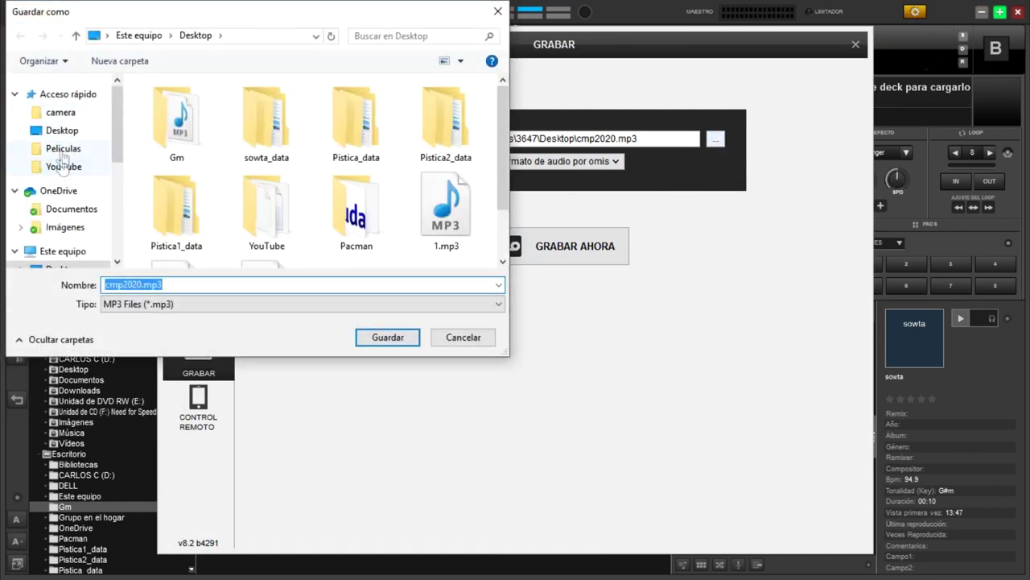
{"action": "double_click", "coordinate": [193, 145]}
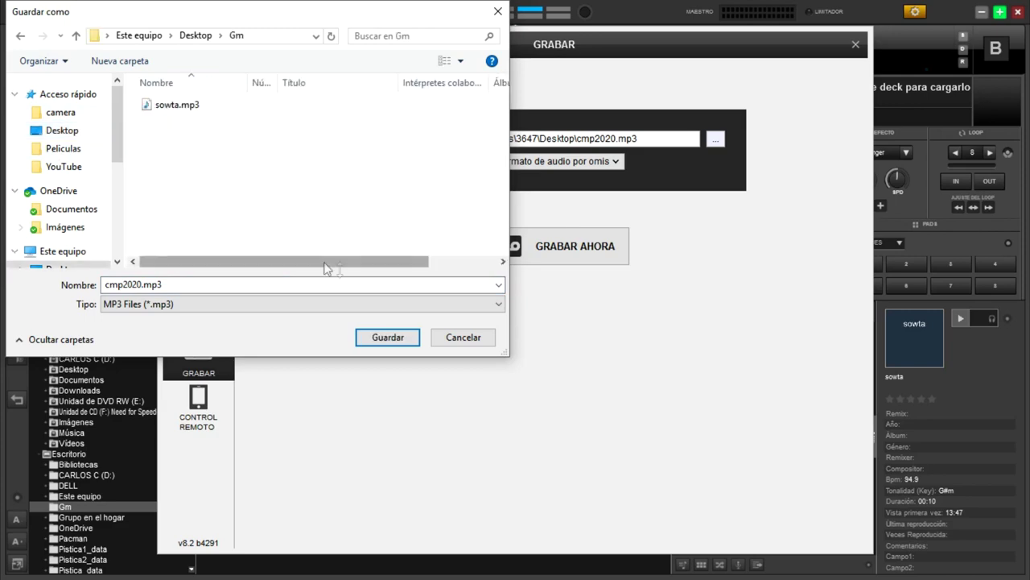
{"action": "left_click", "coordinate": [388, 337]}
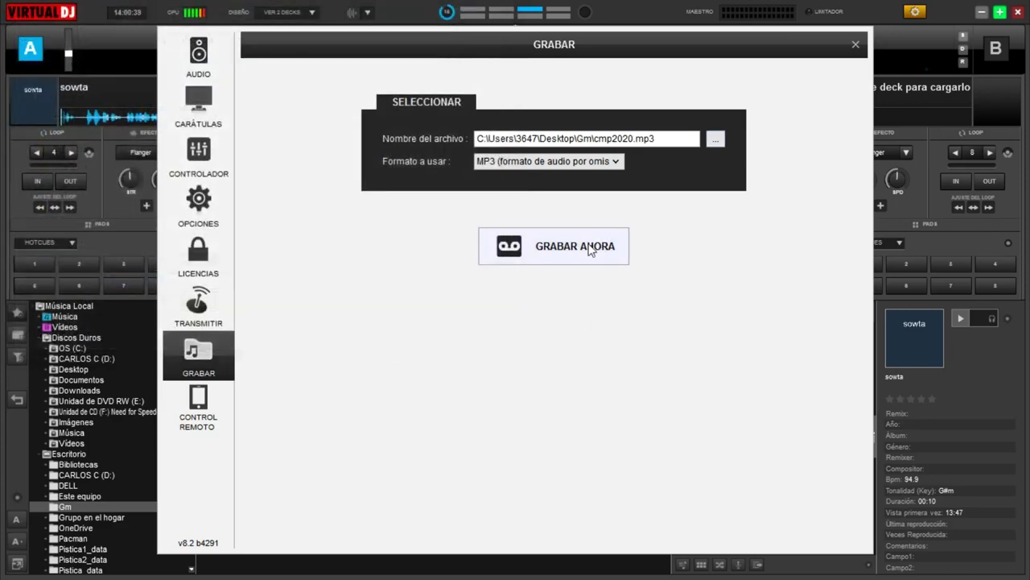
{"action": "left_click", "coordinate": [591, 251]}
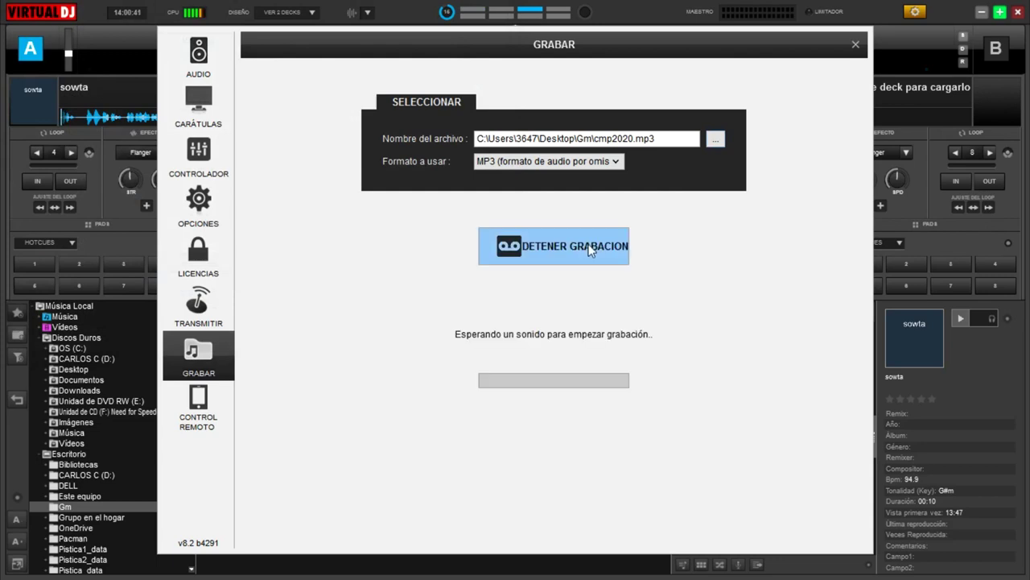
{"action": "left_click", "coordinate": [856, 45]}
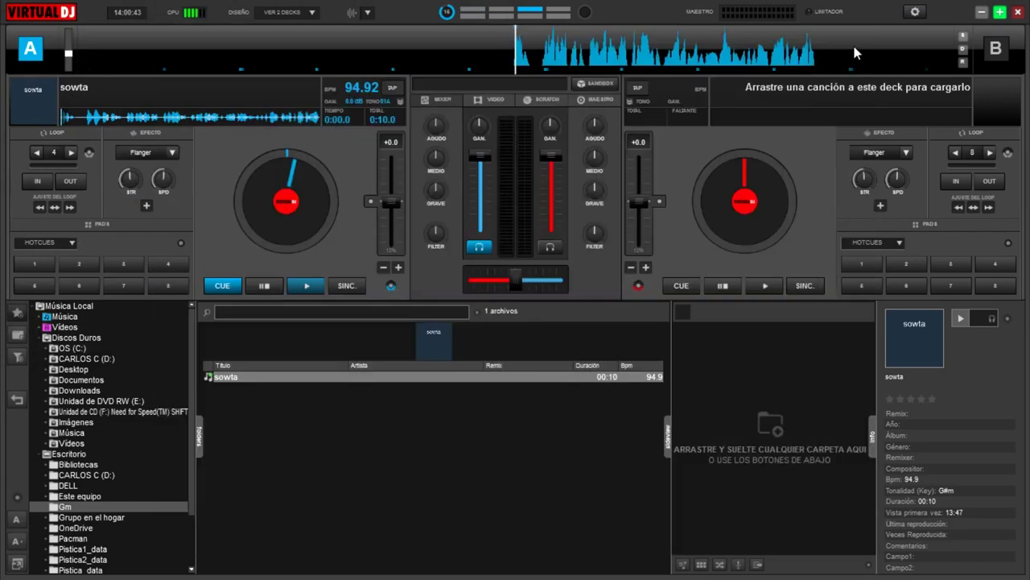
- Play sowta on deck A through the recording, applying the Flanger effect, and stop the recording once playback ends
{"action": "left_click", "coordinate": [305, 286]}
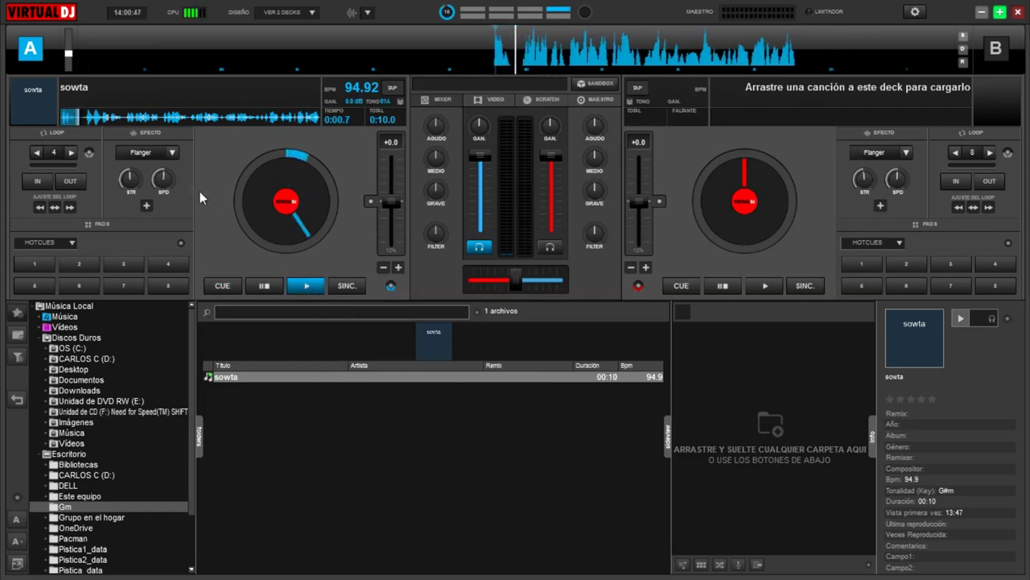
{"action": "left_click", "coordinate": [151, 158]}
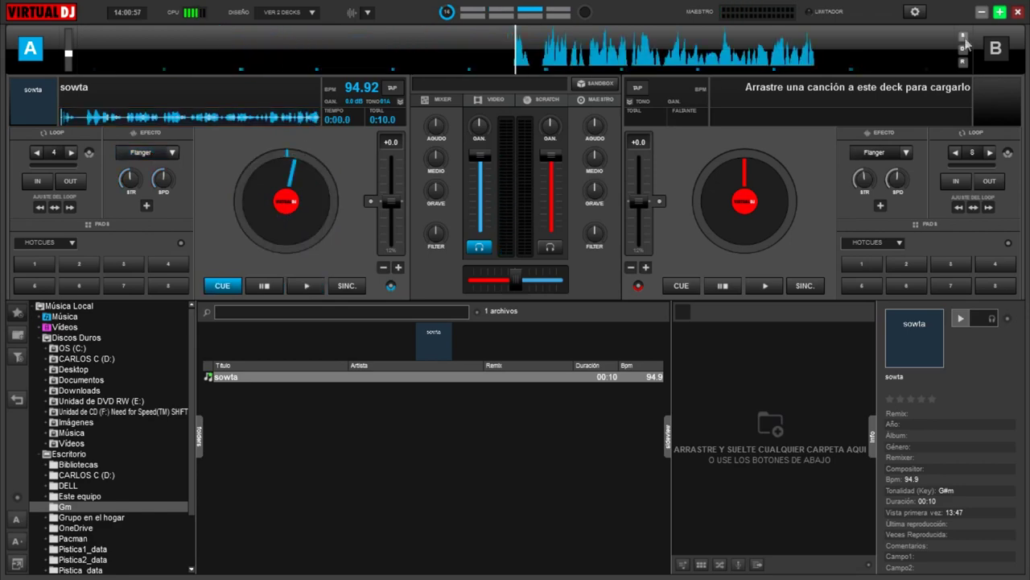
{"action": "left_click", "coordinate": [915, 12]}
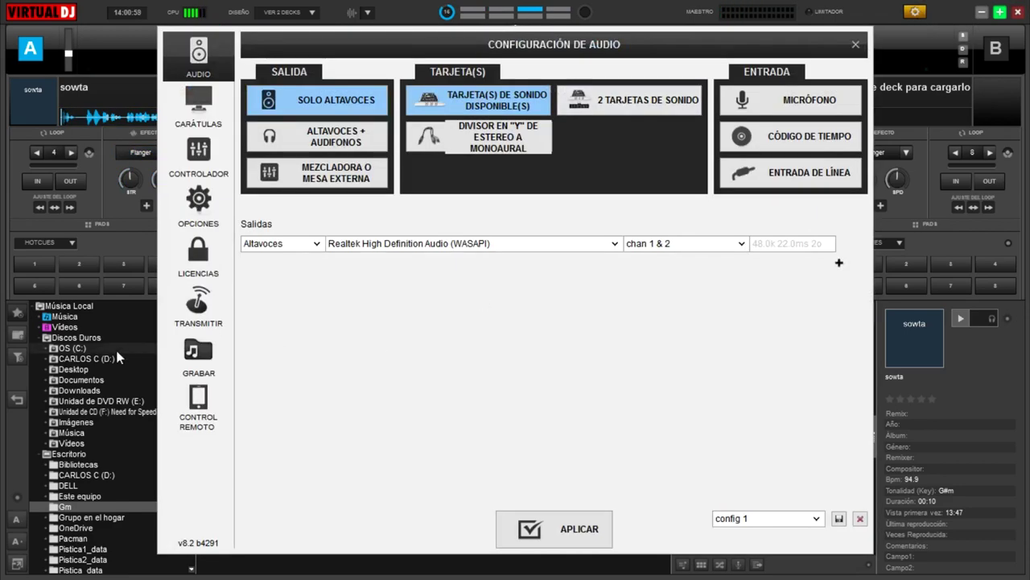
{"action": "left_click", "coordinate": [192, 361]}
{"action": "left_click", "coordinate": [570, 252]}
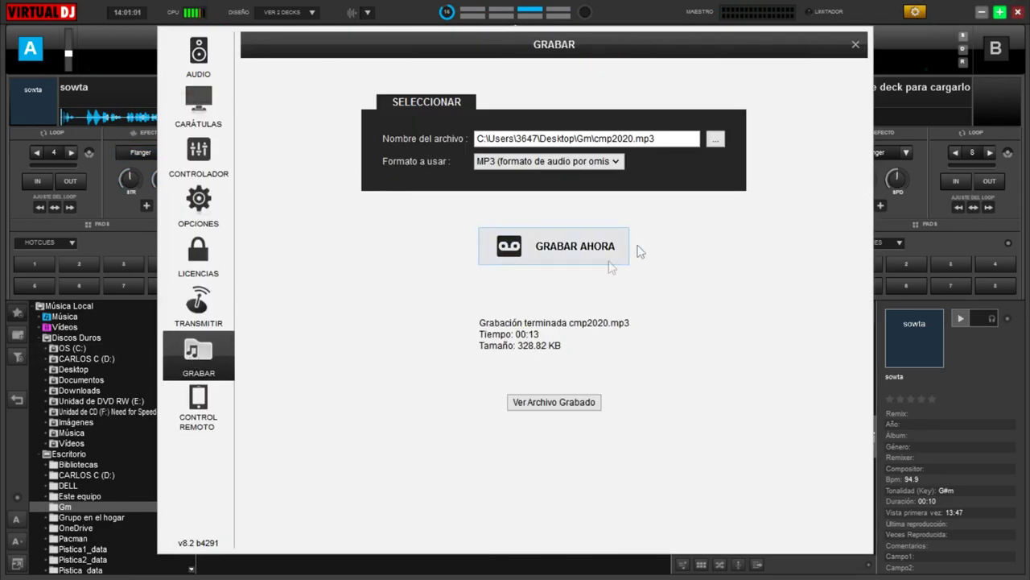
{"action": "left_click", "coordinate": [856, 44]}
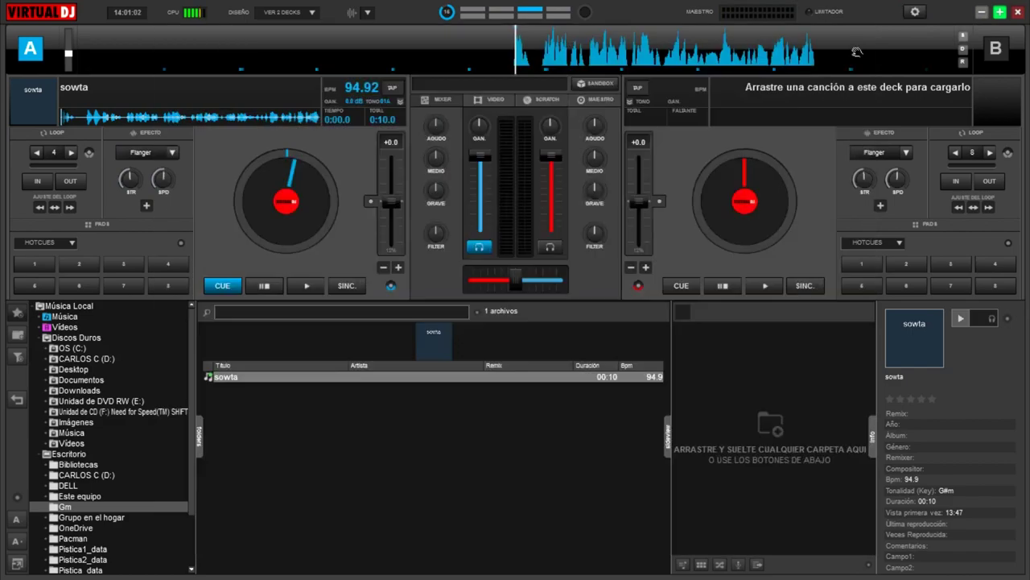
- Switch back to the Gm folder and import cmp2020.mp3 into the sowta project in Audacity as a new track
{"action": "left_click", "coordinate": [982, 12]}
{"action": "left_click", "coordinate": [205, 94]}
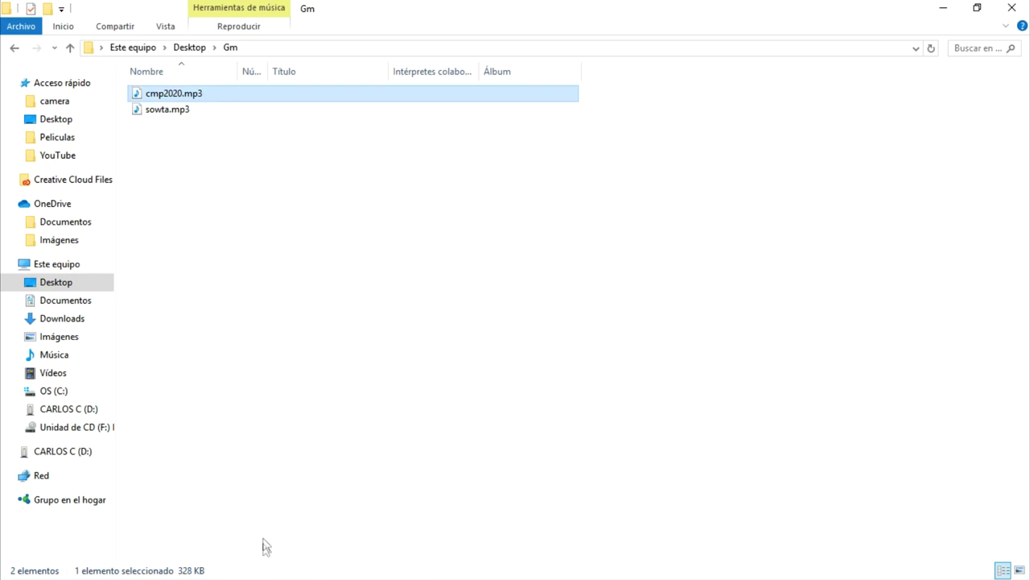
{"action": "key", "text": "super"}
{"action": "left_click", "coordinate": [276, 564]}
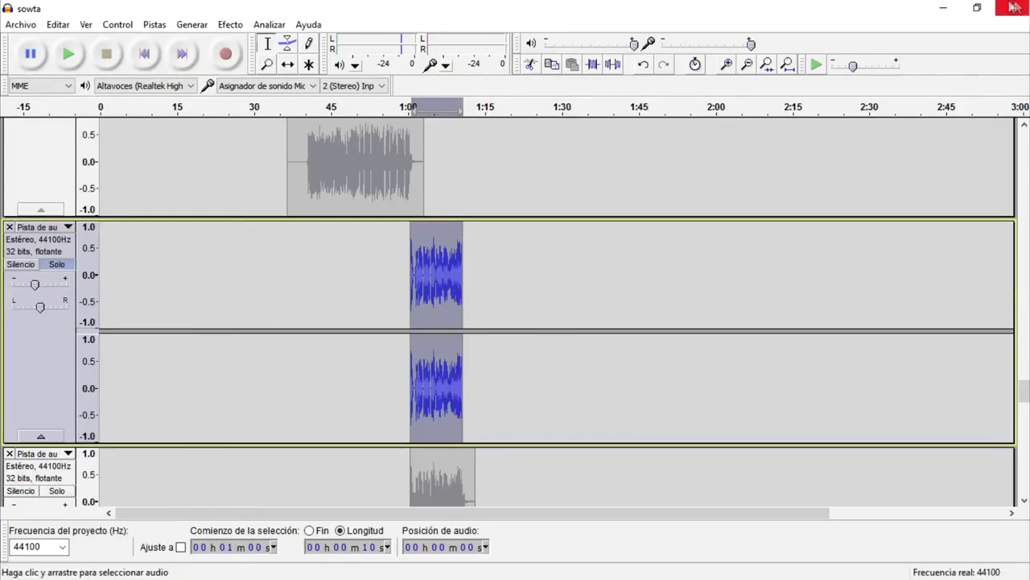
{"action": "left_click", "coordinate": [943, 10]}
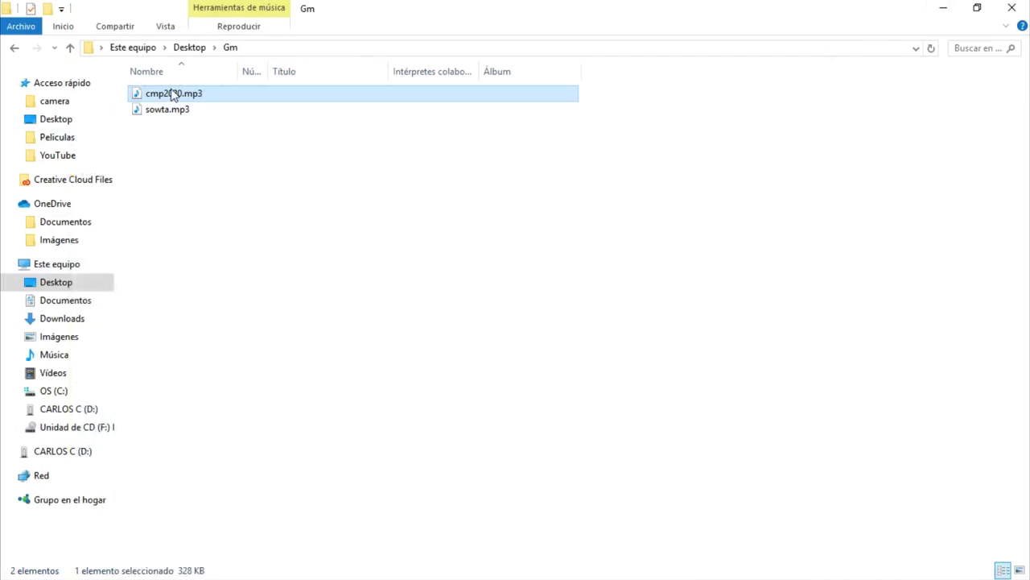
{"action": "left_click_drag", "start_coordinate": [318, 368], "coordinate": [437, 309]}
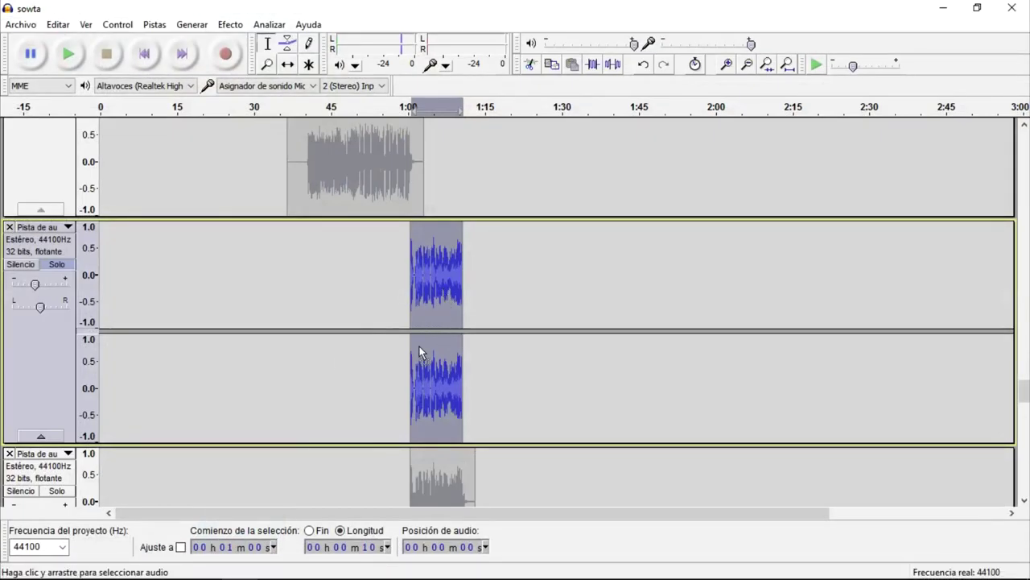
- Play the soloed vocal track from about 1:00 to hear it without the VirtualDJ effect
{"action": "scroll", "coordinate": [474, 371], "scroll_direction": "up", "scroll_amount": 10}
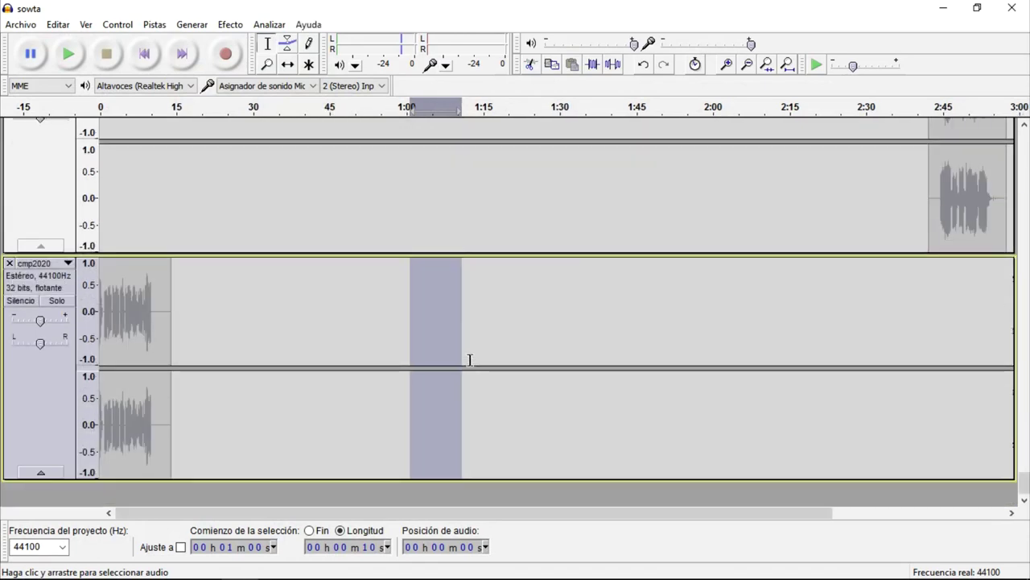
{"action": "scroll", "coordinate": [464, 350], "scroll_direction": "up", "scroll_amount": 6}
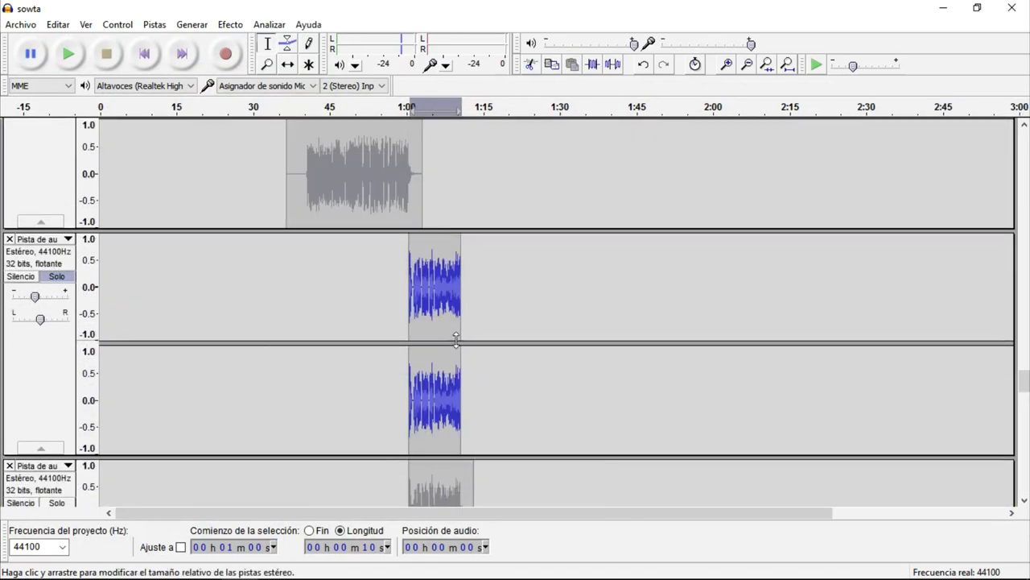
{"action": "key", "text": "space"}
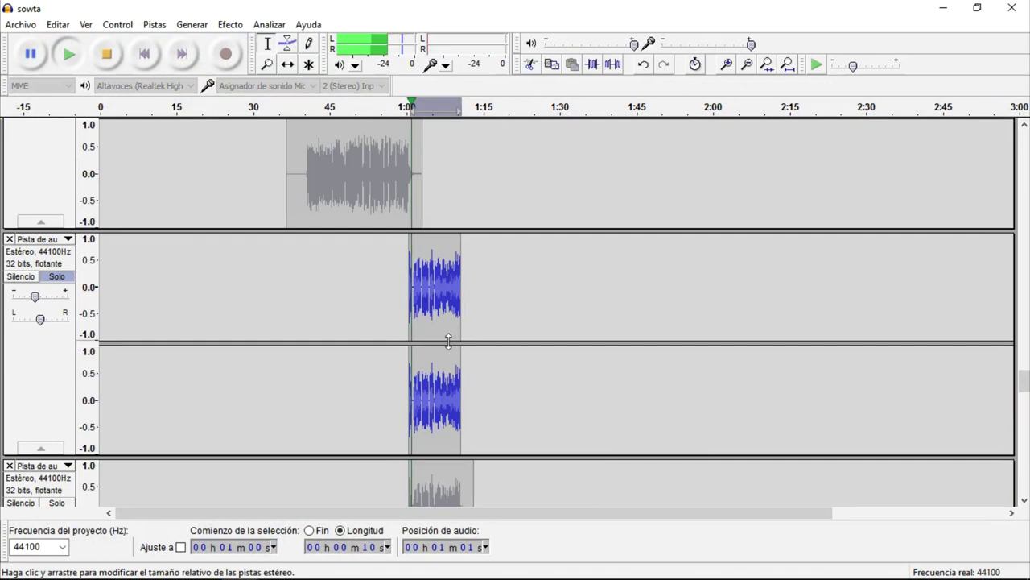
{"action": "left_click", "coordinate": [448, 332]}
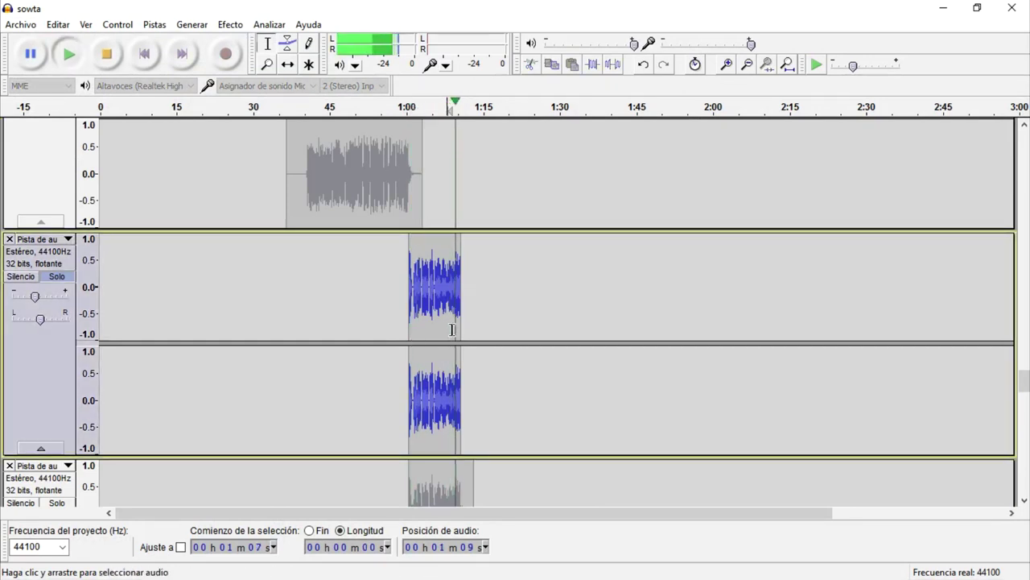
{"action": "left_click_drag", "start_coordinate": [1023, 380], "coordinate": [1024, 483]}
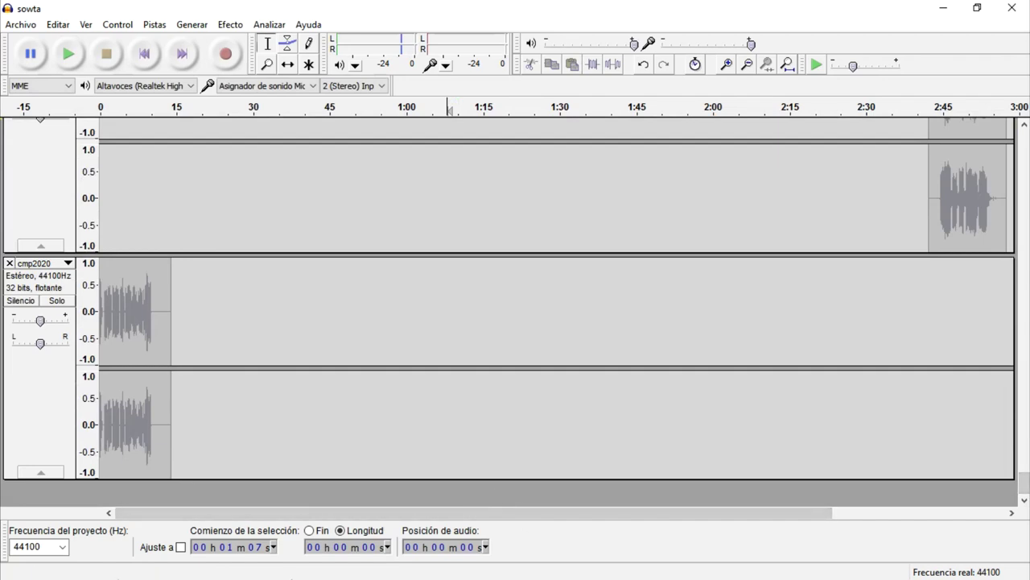
{"action": "key", "text": "super"}
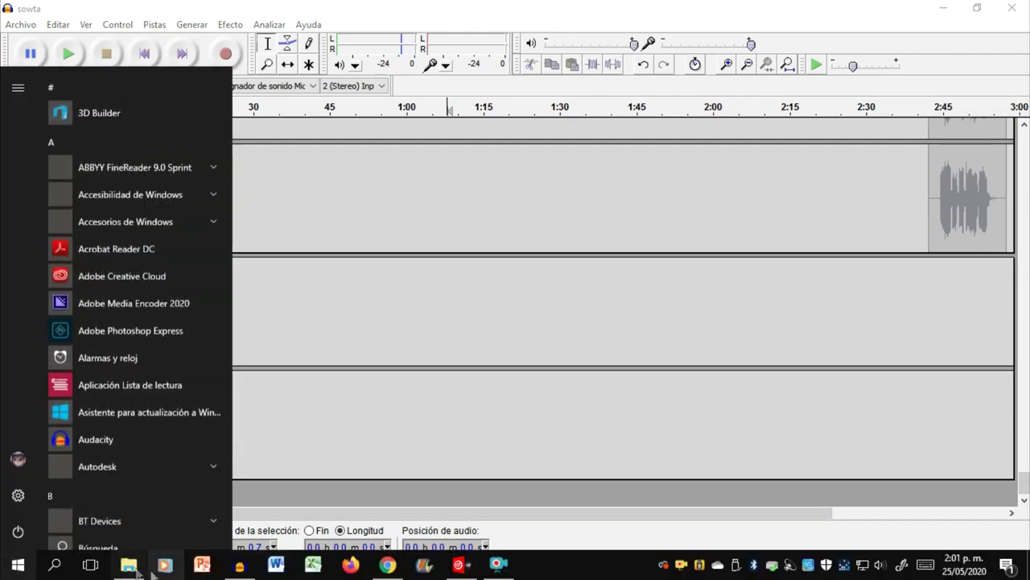
{"action": "left_click", "coordinate": [240, 570]}
{"action": "left_click", "coordinate": [201, 143]}
{"action": "left_click_drag", "start_coordinate": [227, 91], "coordinate": [418, 419]}
{"action": "left_click_drag", "start_coordinate": [227, 93], "coordinate": [384, 298]}
{"action": "left_click", "coordinate": [384, 297]}
{"action": "left_click_drag", "start_coordinate": [221, 97], "coordinate": [381, 292]}
{"action": "left_click", "coordinate": [165, 96]}
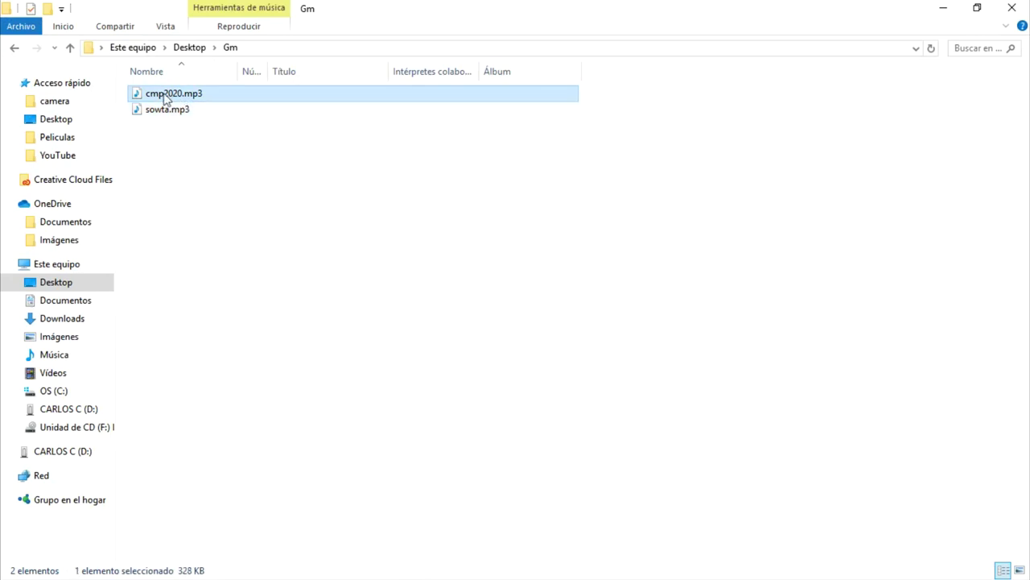
{"action": "left_click_drag", "start_coordinate": [160, 98], "coordinate": [261, 489]}
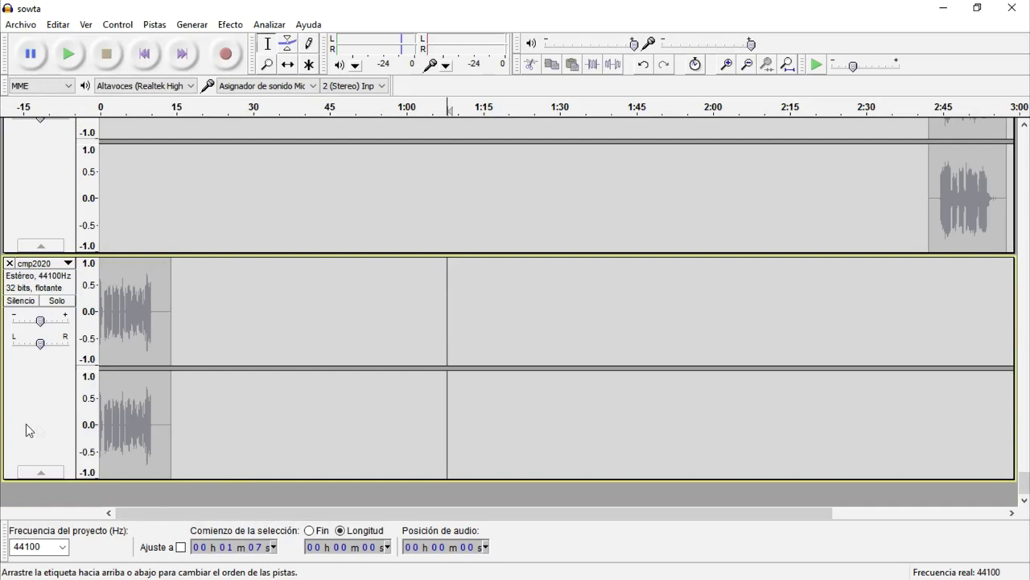
- Solo the cmp2020 track and play it from about 0:07
{"action": "left_click", "coordinate": [26, 429]}
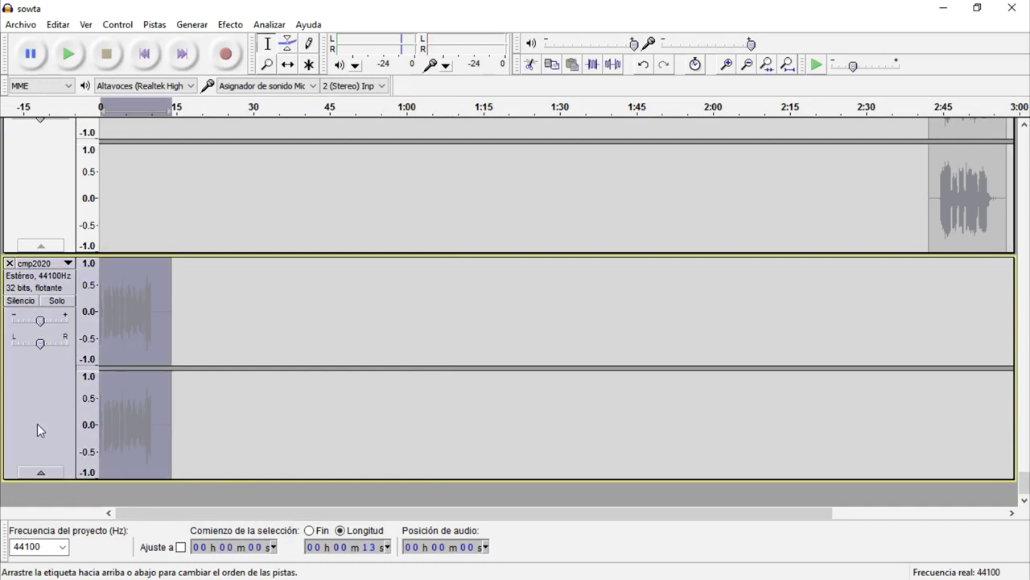
{"action": "left_click", "coordinate": [59, 304]}
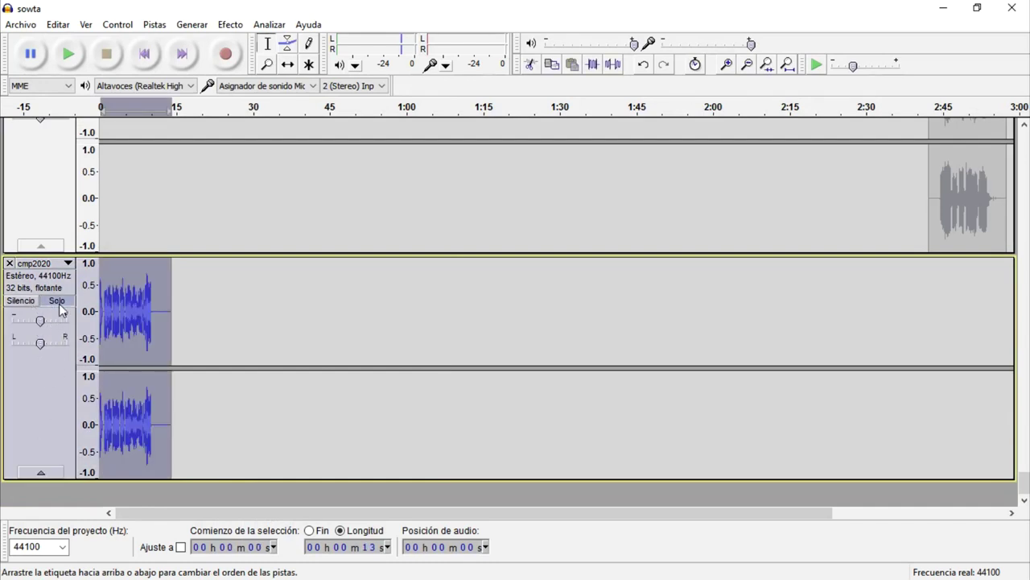
{"action": "left_click", "coordinate": [139, 321]}
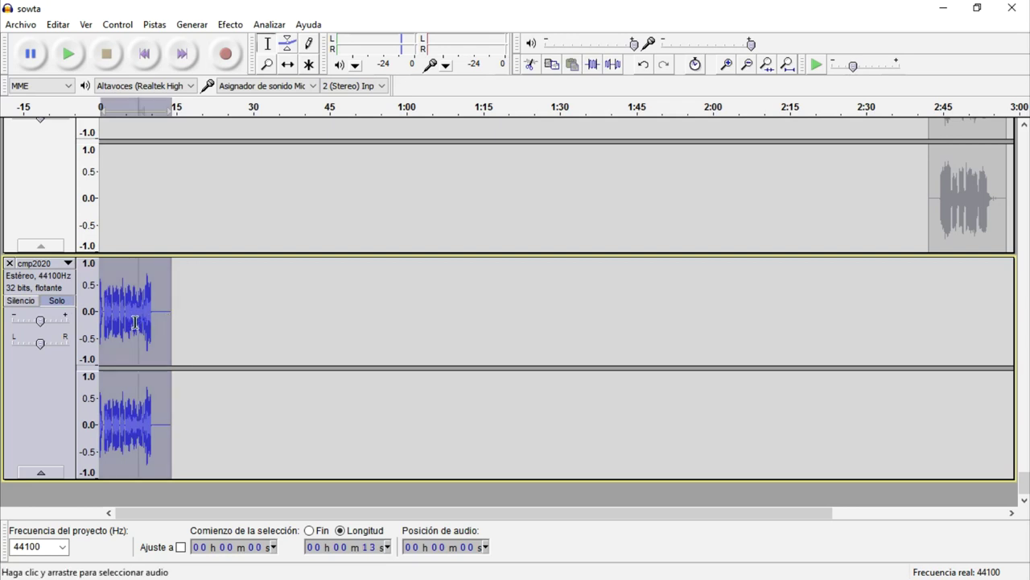
{"action": "key", "text": "space"}
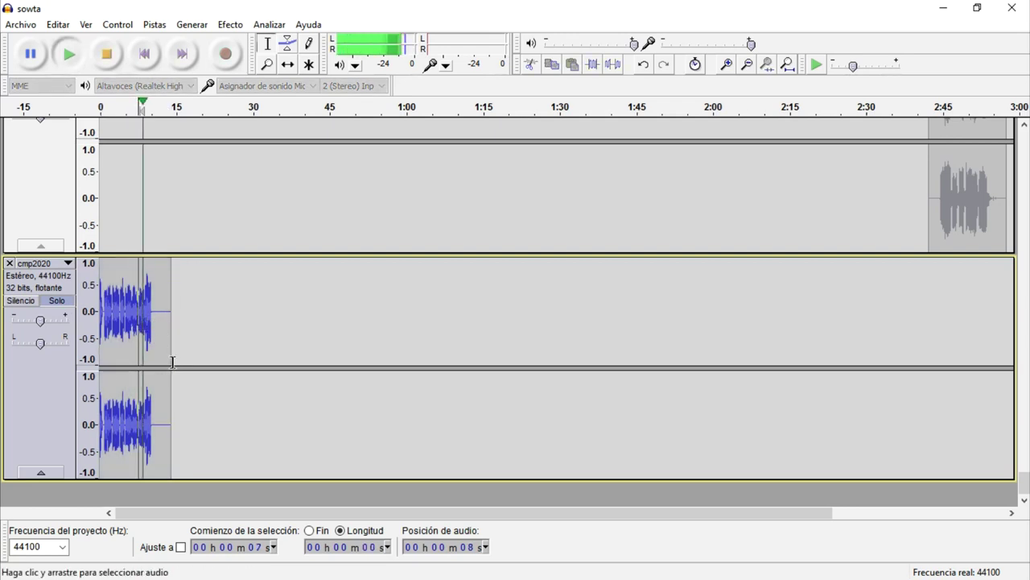
- Stop playback, turn off solo on the cmp2020 track and return the cursor to the project start
{"action": "key", "text": "space"}
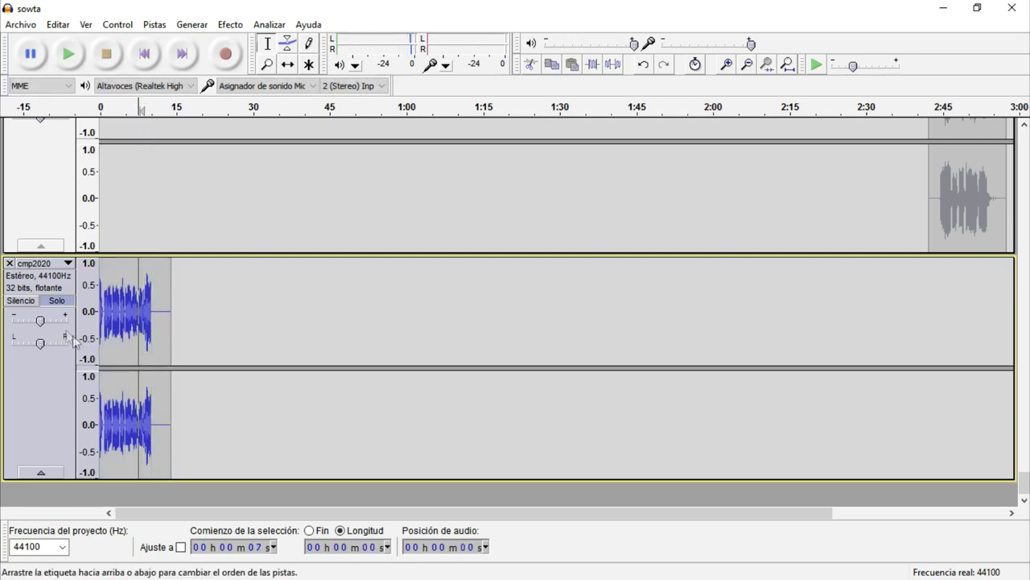
{"action": "left_click", "coordinate": [51, 303]}
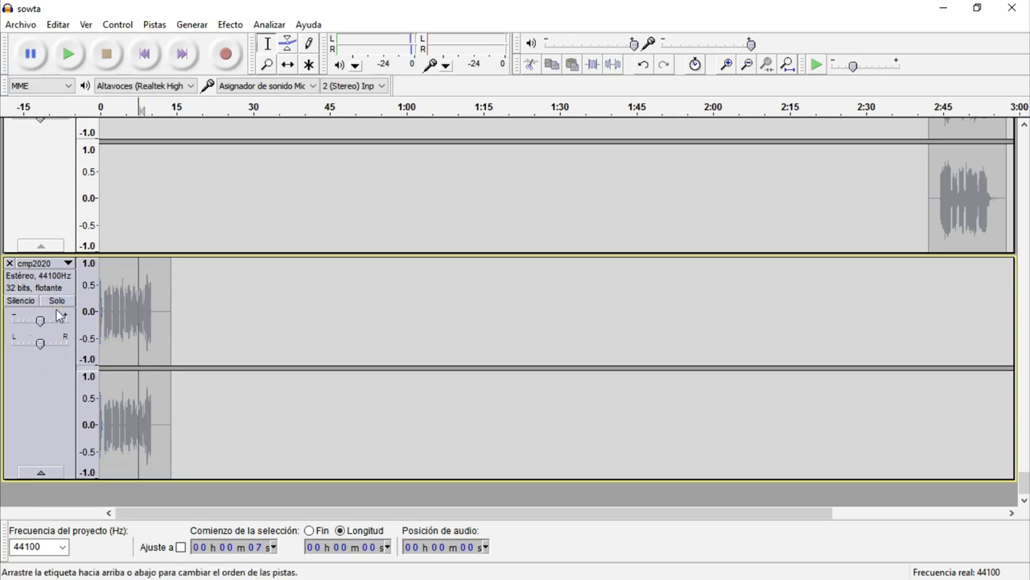
{"action": "key", "text": "Home"}
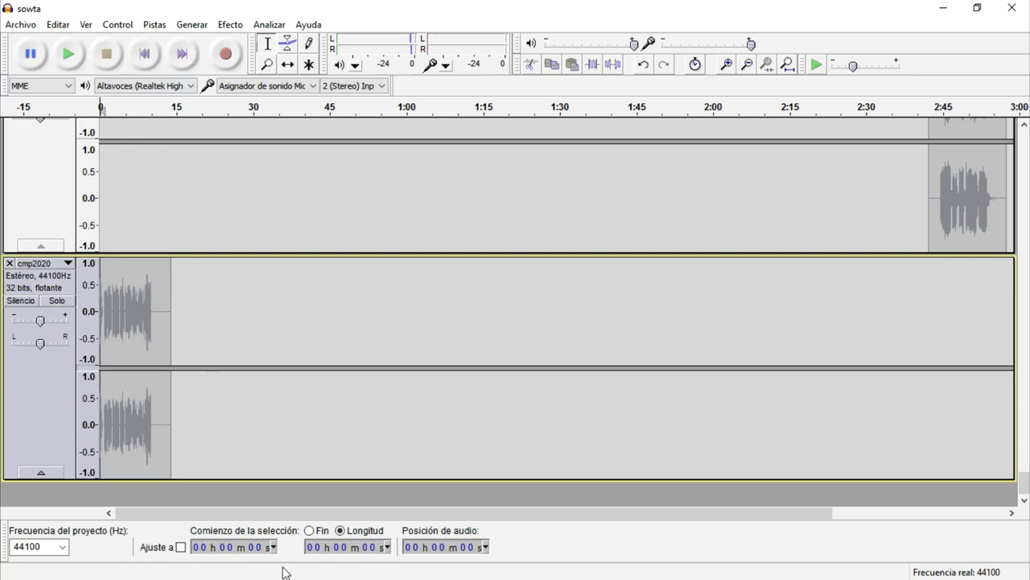
- Move the cmp2020 track directly below the soloed vocal track, collapsing it for the move and expanding it again
{"action": "left_click", "coordinate": [22, 432]}
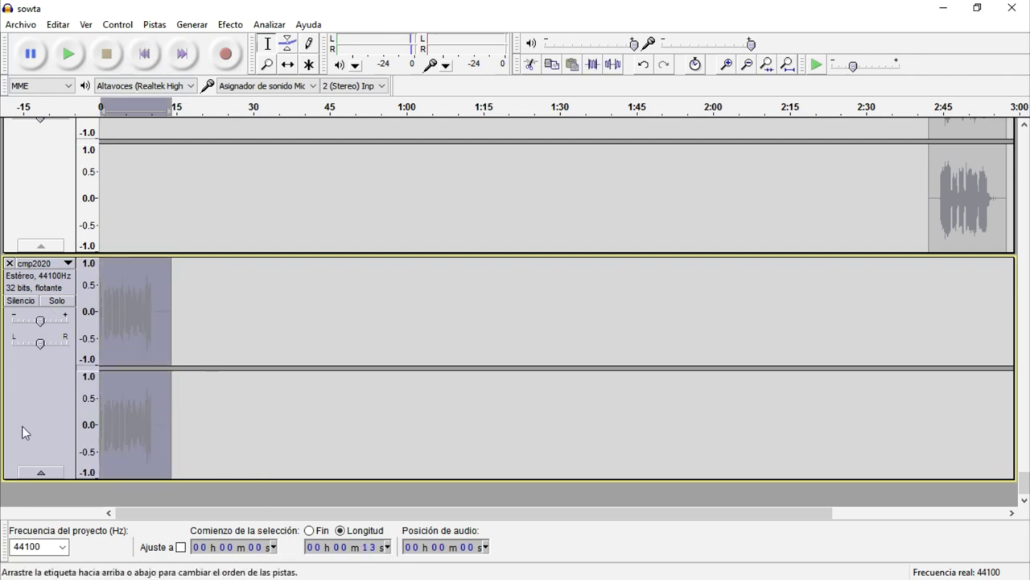
{"action": "left_click", "coordinate": [112, 390]}
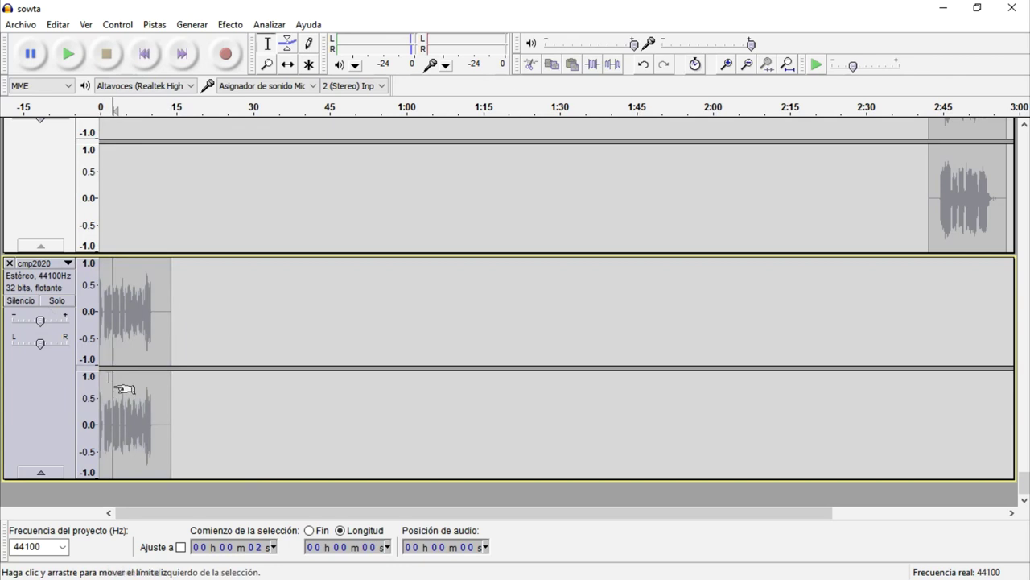
{"action": "left_click", "coordinate": [41, 474]}
{"action": "mouse_move", "coordinate": [23, 481]}
{"action": "left_mouse_down"}
{"action": "mouse_move", "coordinate": [24, 76]}
{"action": "mouse_move", "coordinate": [51, 322]}
{"action": "mouse_move", "coordinate": [37, 382]}
{"action": "mouse_move", "coordinate": [32, 258]}
{"action": "mouse_move", "coordinate": [90, 183]}
{"action": "mouse_move", "coordinate": [56, 451]}
{"action": "mouse_move", "coordinate": [67, 567]}
{"action": "mouse_move", "coordinate": [85, 16]}
{"action": "mouse_move", "coordinate": [142, 218]}
{"action": "mouse_move", "coordinate": [40, 483]}
{"action": "left_mouse_up"}
{"action": "scroll", "coordinate": [165, 336], "scroll_direction": "down", "scroll_amount": 3}
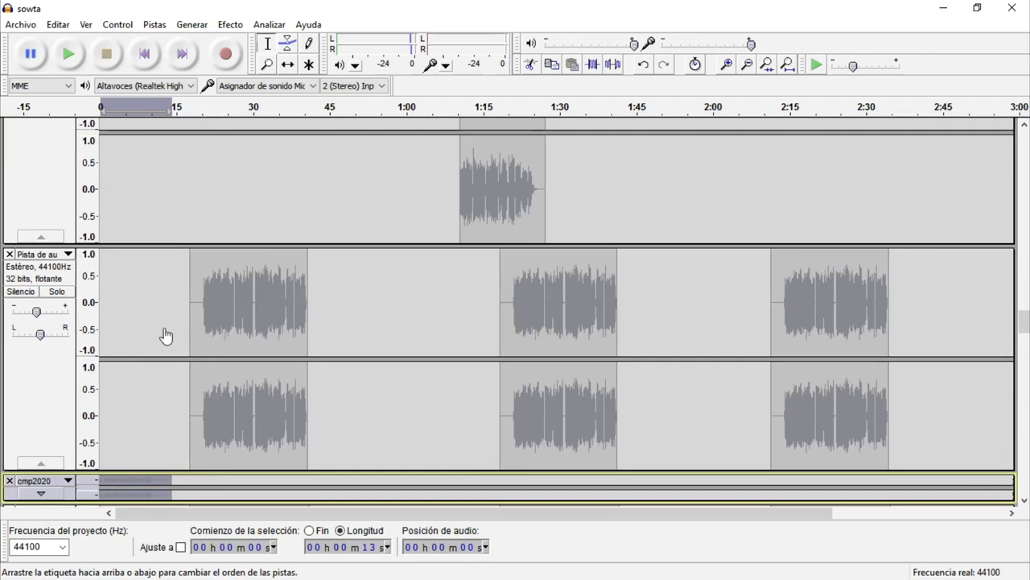
{"action": "left_click_drag", "start_coordinate": [162, 375], "coordinate": [169, 495]}
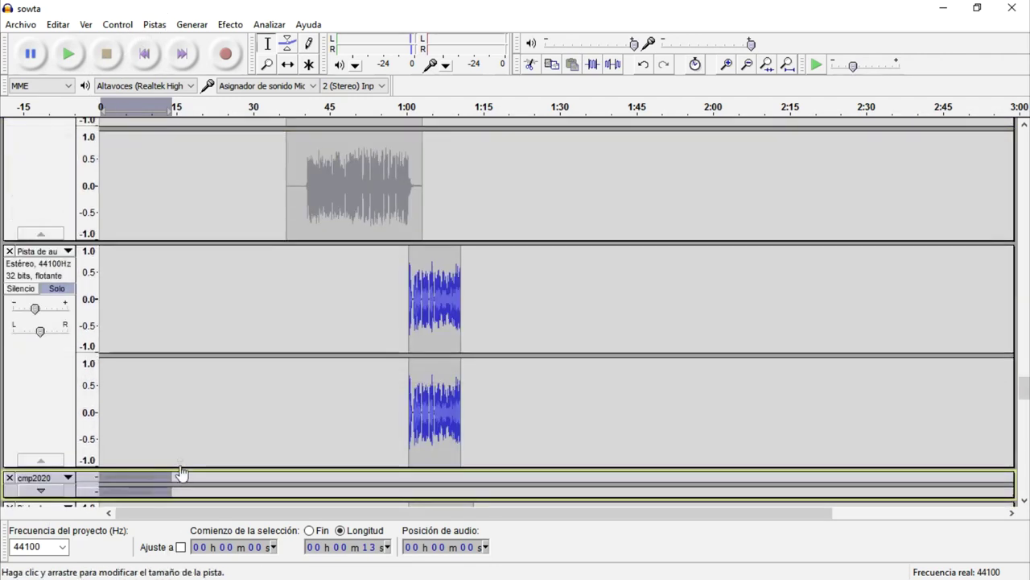
{"action": "scroll", "coordinate": [119, 386], "scroll_direction": "down", "scroll_amount": 2}
{"action": "left_click", "coordinate": [39, 200]}
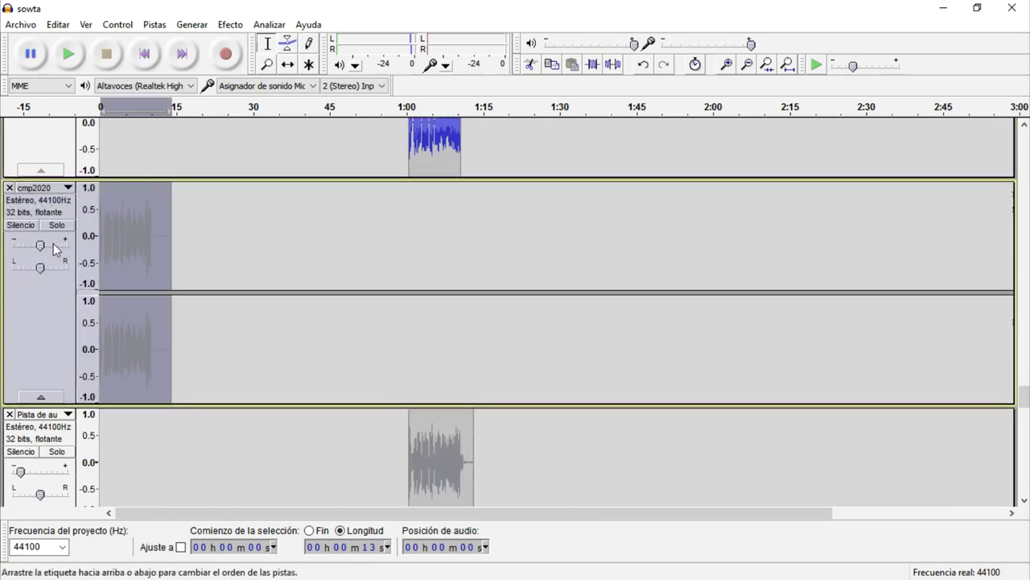
- Cut the audio from the start of the cmp2020 track and paste it at about 1:00, under the vocal clip
{"action": "key", "text": "Delete"}
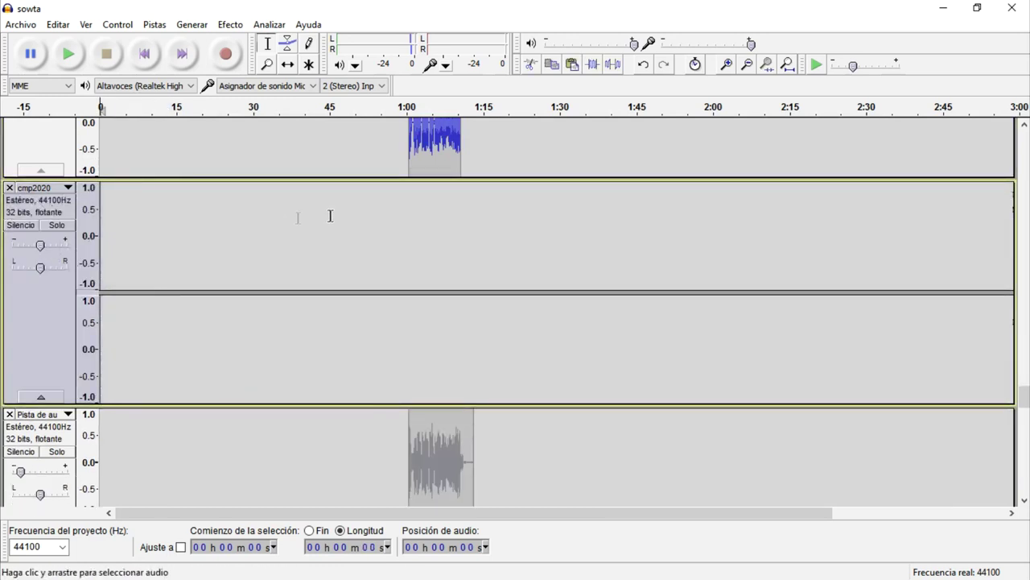
{"action": "left_click", "coordinate": [409, 195]}
{"action": "key", "text": "ctrl+v"}
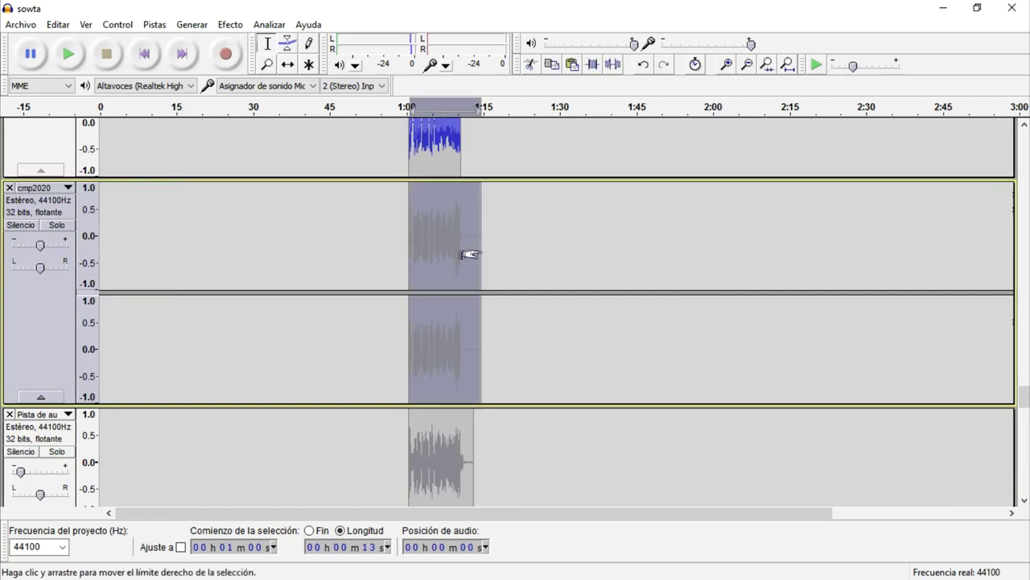
- Solo cmp2020, paste a tiny silent gap twice before its clip to align it with the vocal above, and play both to check
{"action": "scroll", "coordinate": [451, 244], "scroll_direction": "up", "scroll_amount": 2, "text": "ctrl"}
{"action": "scroll", "coordinate": [451, 244], "scroll_direction": "up", "scroll_amount": 1, "text": "ctrl"}
{"action": "left_click", "coordinate": [52, 228]}
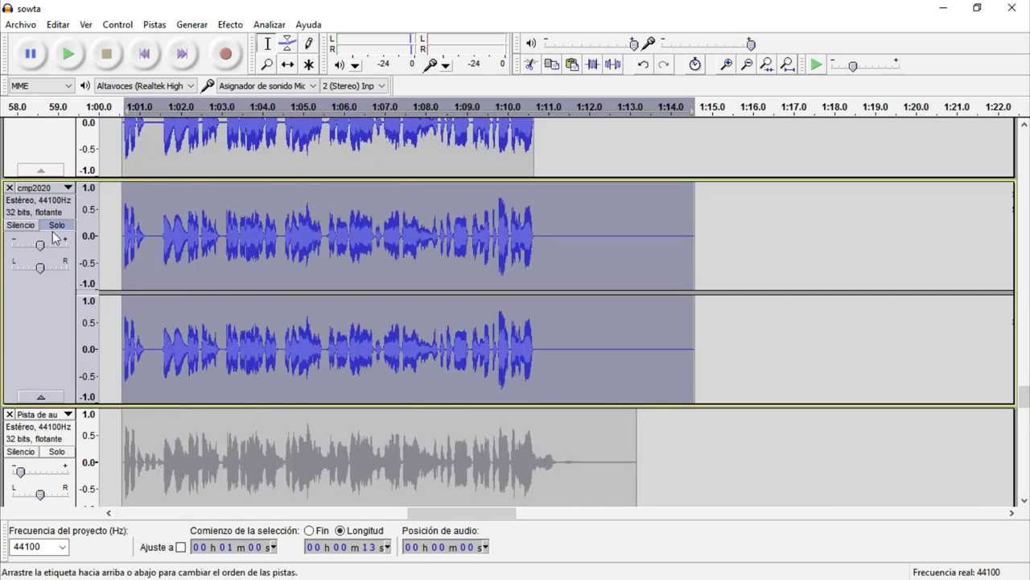
{"action": "scroll", "coordinate": [53, 232], "scroll_direction": "up", "scroll_amount": 3}
{"action": "scroll", "coordinate": [139, 337], "scroll_direction": "up", "scroll_amount": 2}
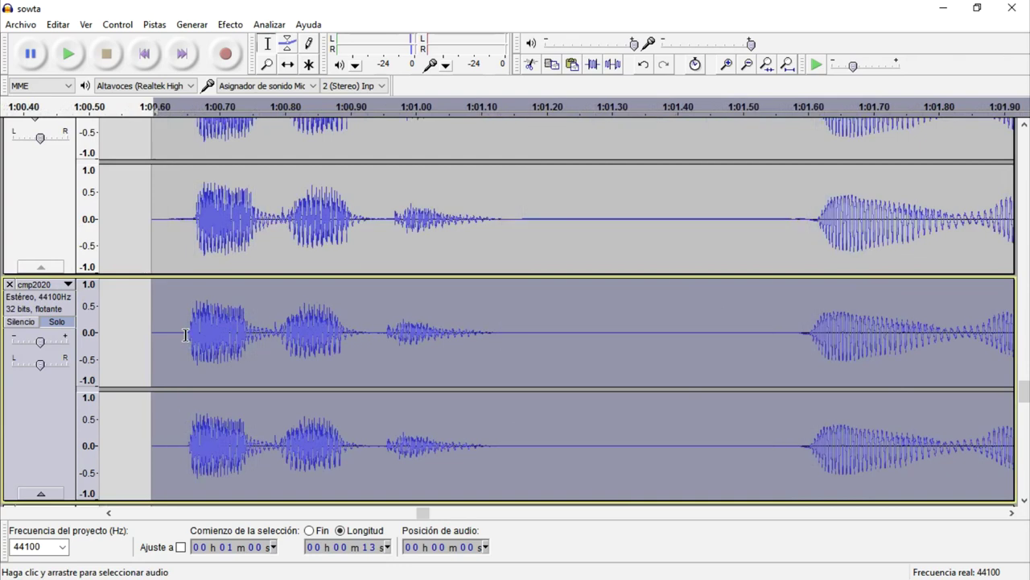
{"action": "left_click", "coordinate": [137, 332]}
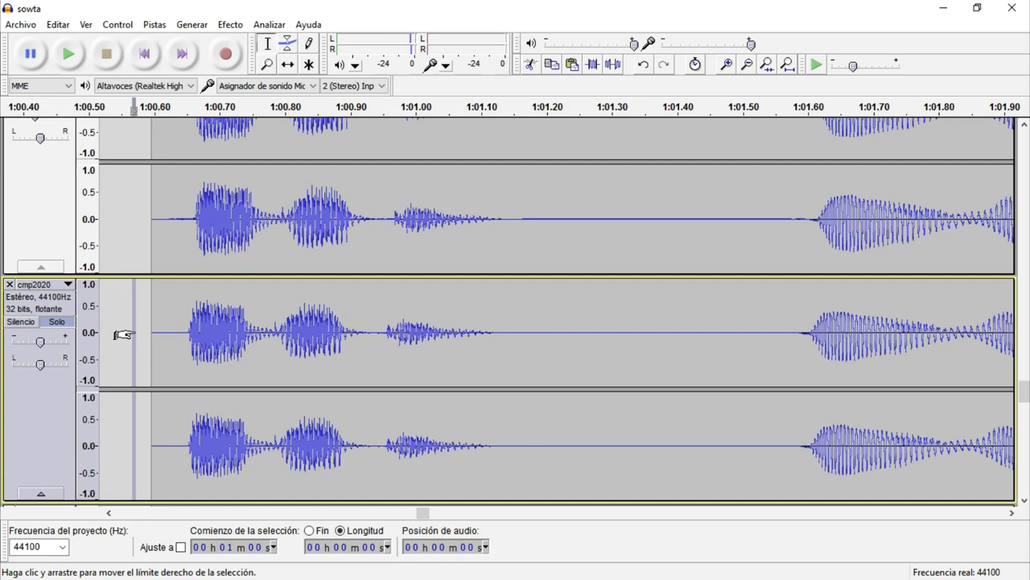
{"action": "key", "text": "ctrl+v"}
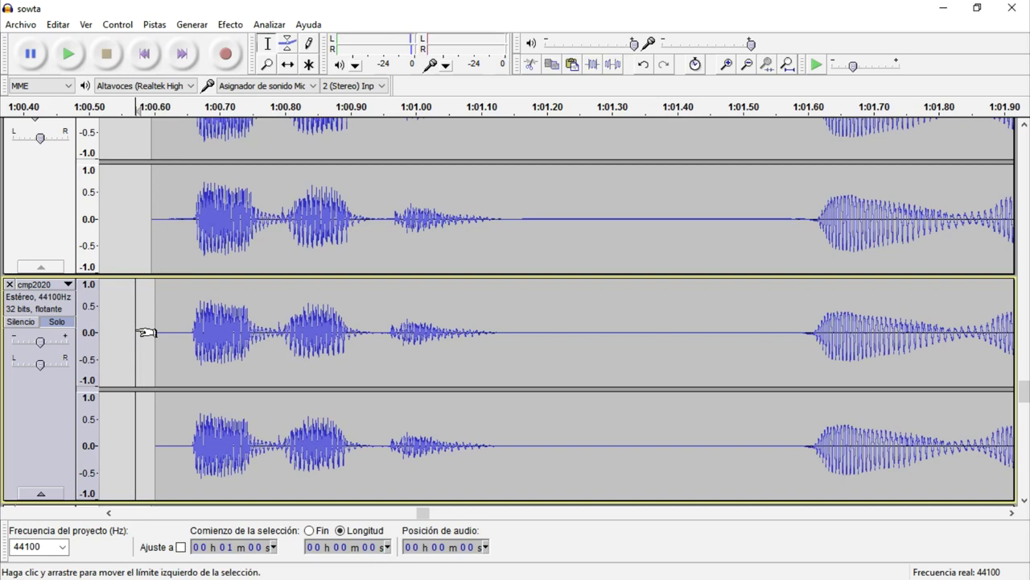
{"action": "key", "text": "ctrl+v"}
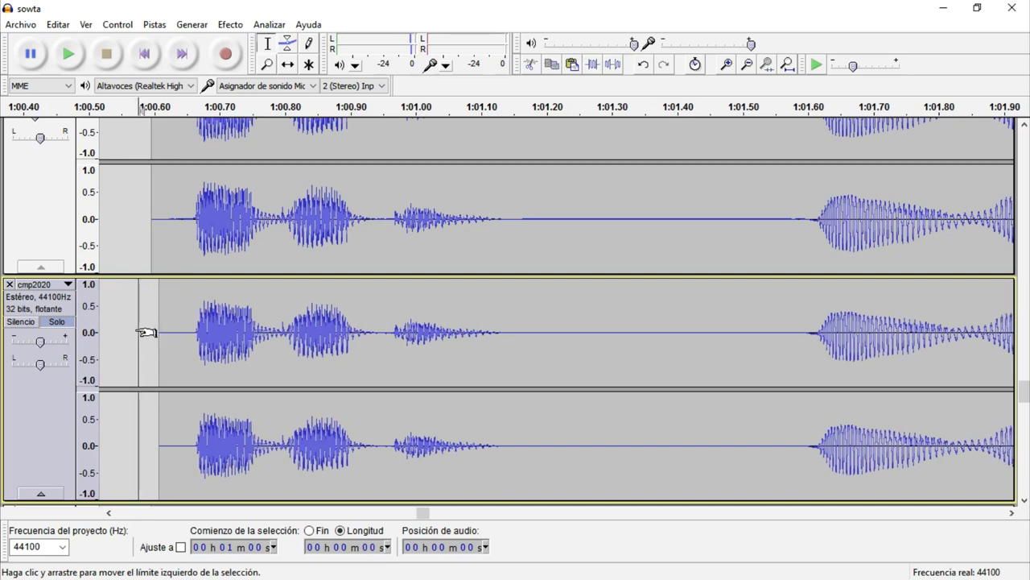
{"action": "key", "text": "space"}
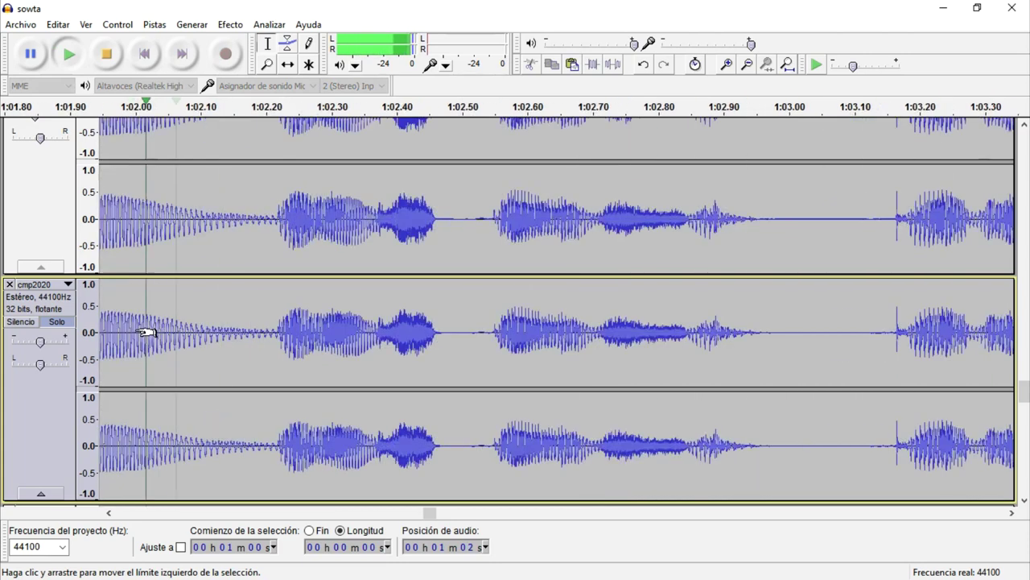
{"action": "key", "text": "space"}
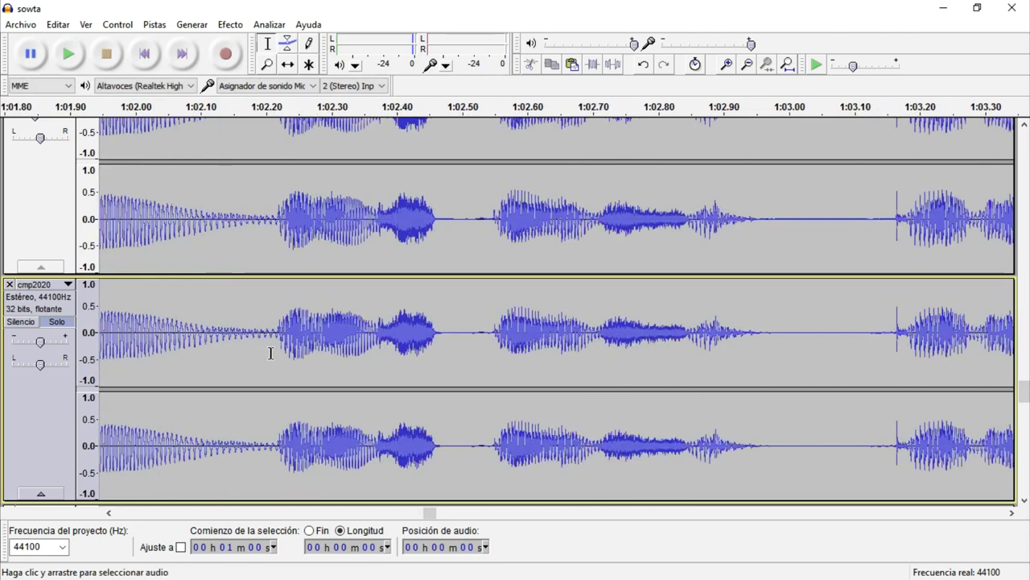
- Apply a fade-out (Desvanecer progresivamente) to the whole soloed vocal clip at about 1:00
{"action": "scroll", "coordinate": [295, 352], "scroll_direction": "down", "scroll_amount": 10}
{"action": "scroll", "coordinate": [457, 322], "scroll_direction": "up", "scroll_amount": 2}
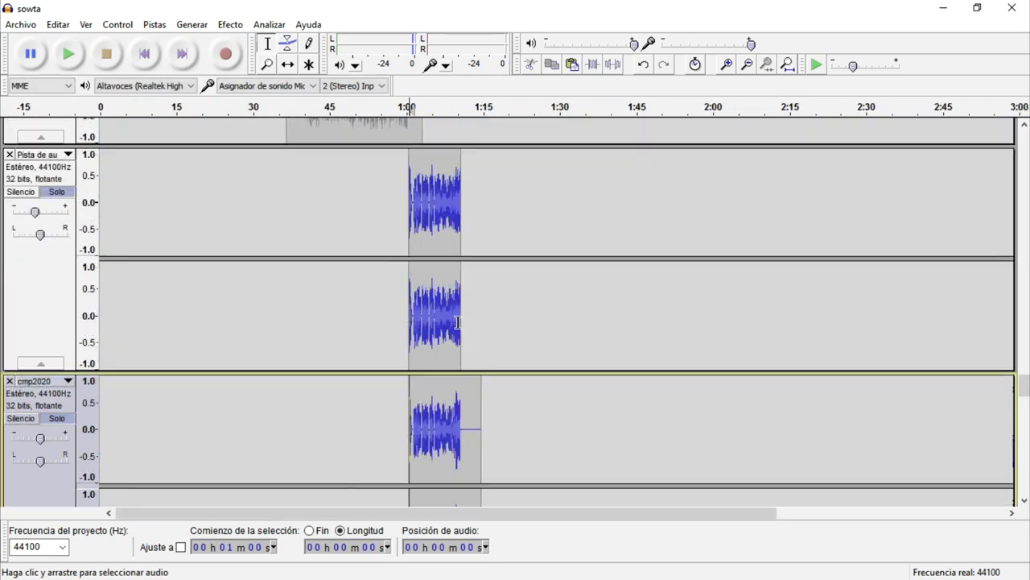
{"action": "left_click", "coordinate": [437, 299]}
{"action": "double_click", "coordinate": [447, 300]}
{"action": "scroll", "coordinate": [448, 300], "scroll_direction": "up", "scroll_amount": 2}
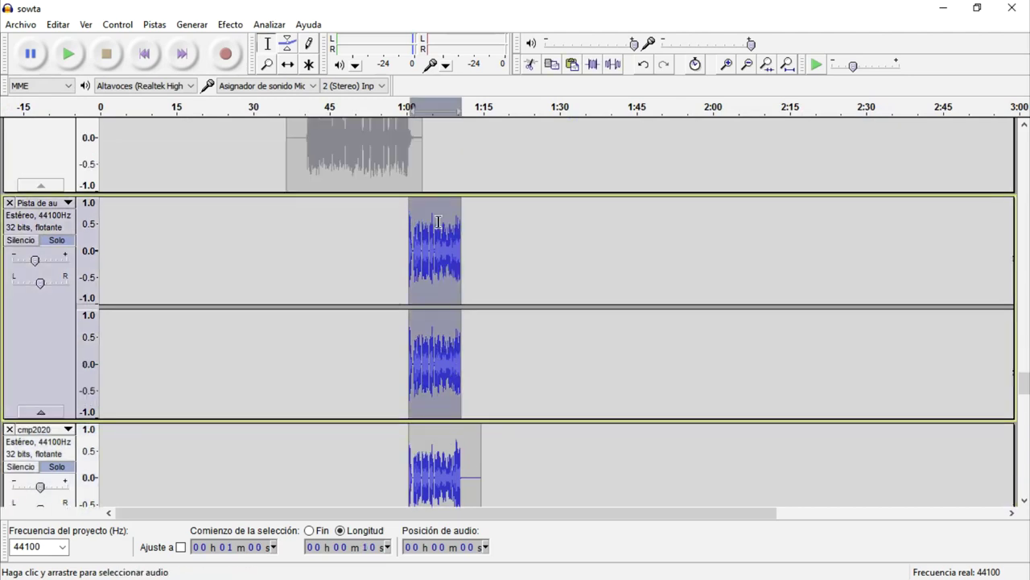
{"action": "left_click", "coordinate": [230, 24]}
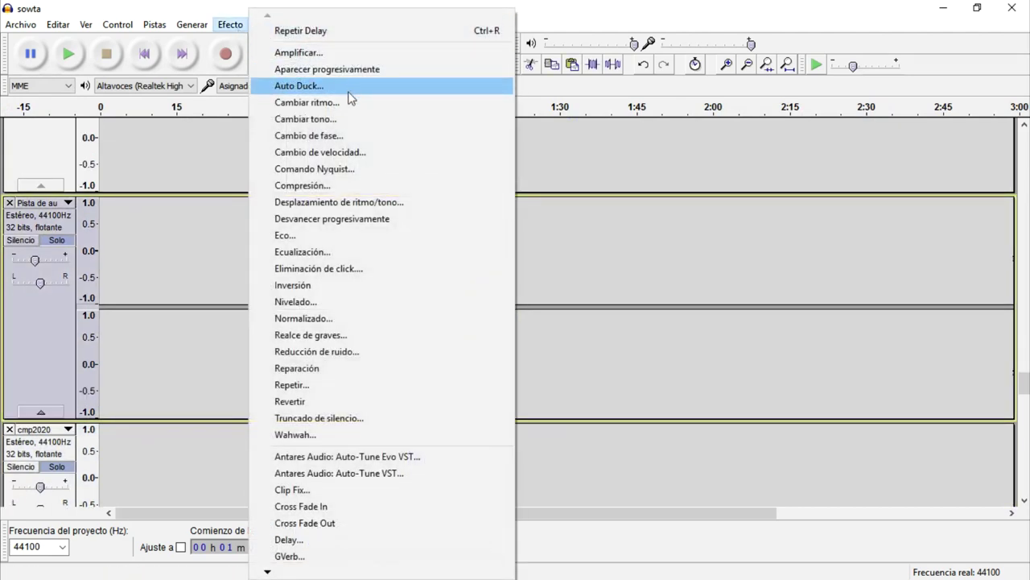
{"action": "left_click", "coordinate": [375, 220]}
- Apply a fade-in (Aparecer progresivamente) to the whole cmp2020 clip
{"action": "scroll", "coordinate": [496, 329], "scroll_direction": "down", "scroll_amount": 5}
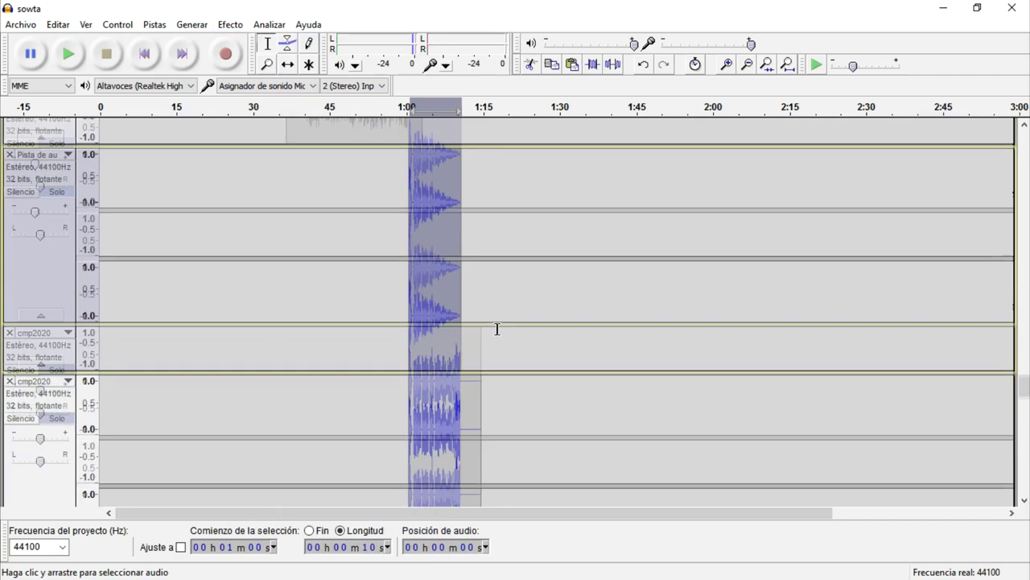
{"action": "double_click", "coordinate": [439, 303]}
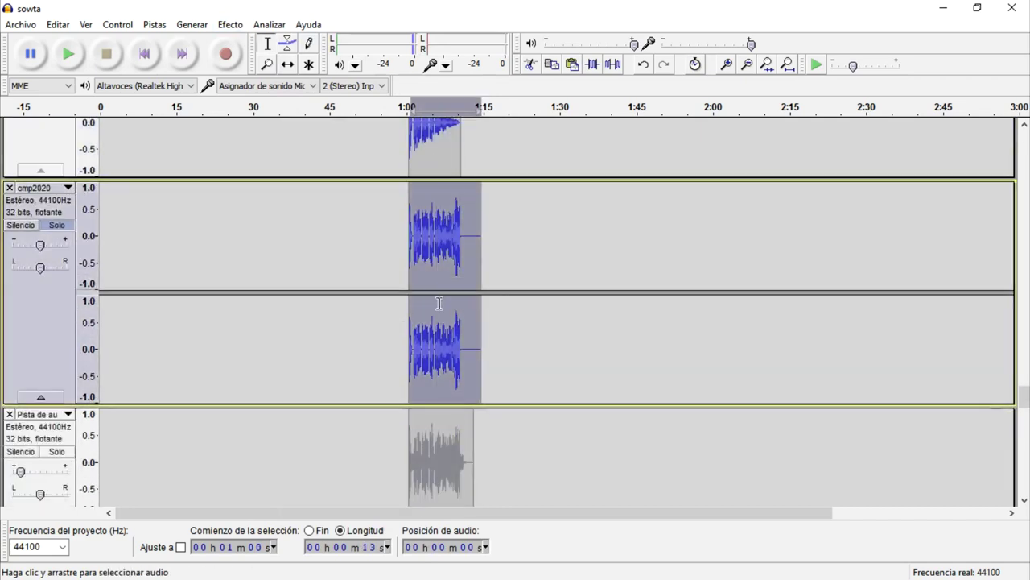
{"action": "left_click", "coordinate": [231, 24]}
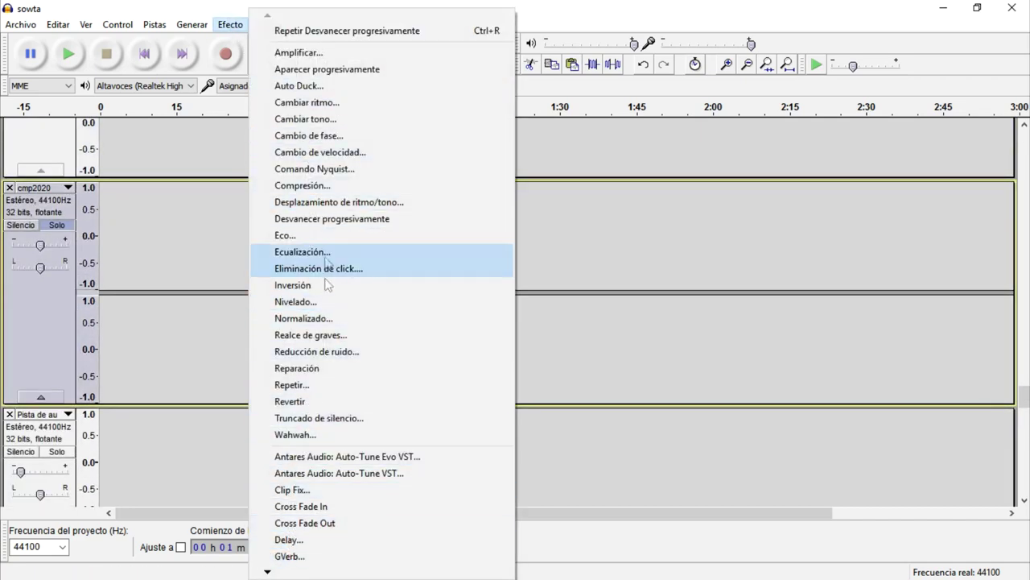
{"action": "left_click", "coordinate": [328, 70]}
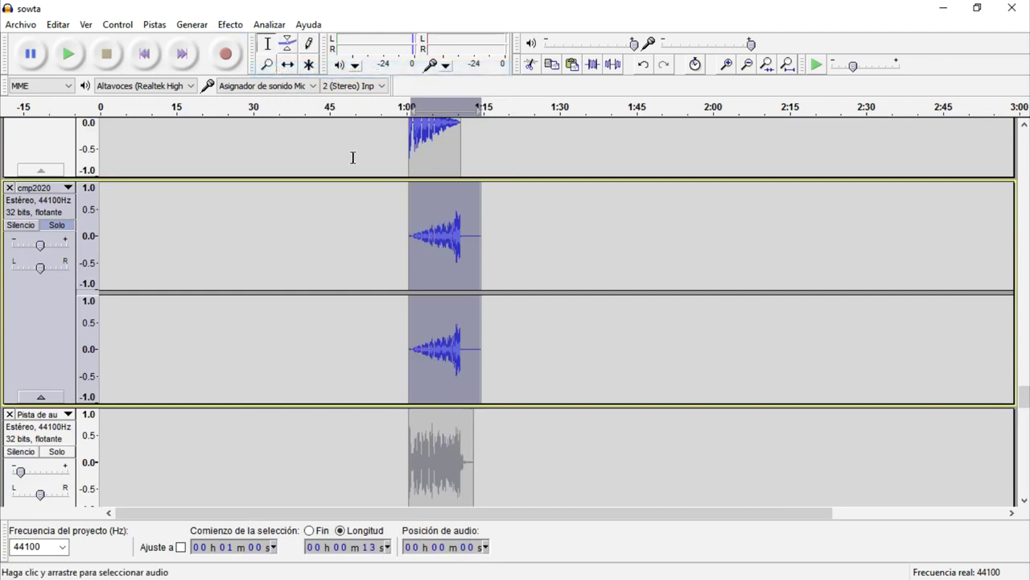
- Play the soloed crossfade between the vocal and cmp2020 clips from about 0:59, then stop
{"action": "left_click", "coordinate": [404, 247]}
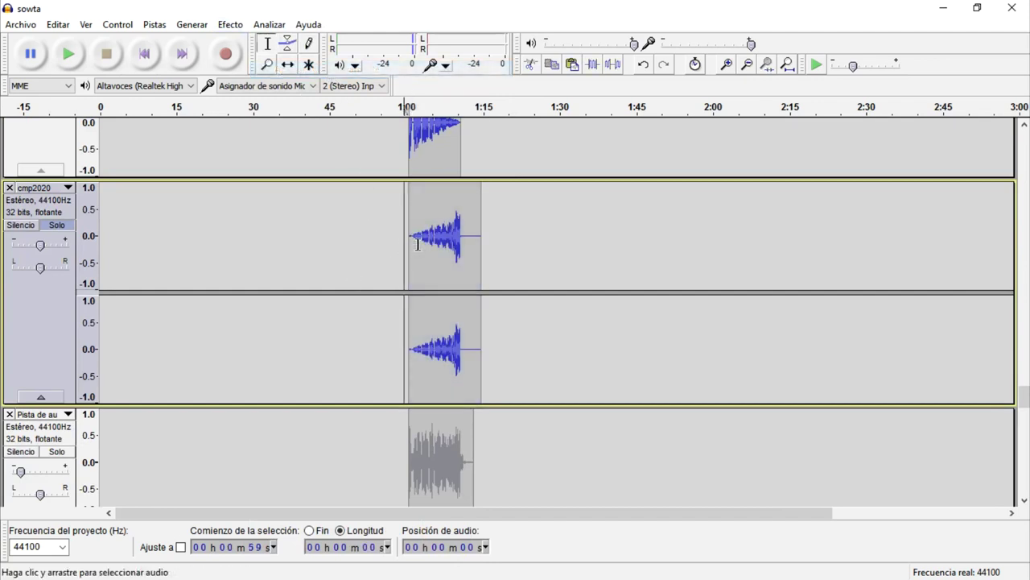
{"action": "scroll", "coordinate": [418, 245], "scroll_direction": "up", "scroll_amount": 2}
{"action": "key", "text": "space"}
{"action": "left_click", "coordinate": [56, 322]}
{"action": "scroll", "coordinate": [58, 326], "scroll_direction": "down", "scroll_amount": 5}
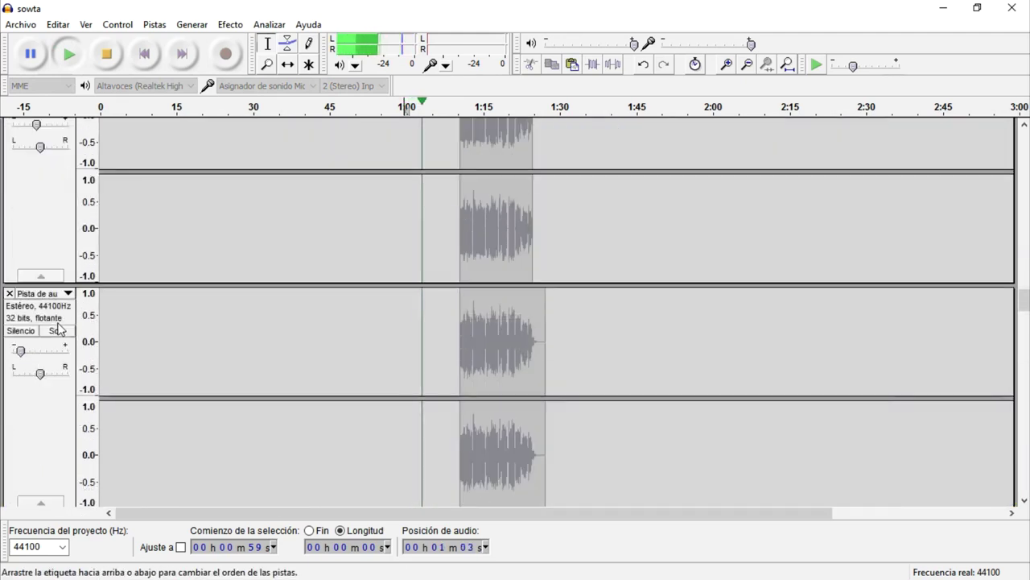
{"action": "scroll", "coordinate": [58, 326], "scroll_direction": "up", "scroll_amount": 10}
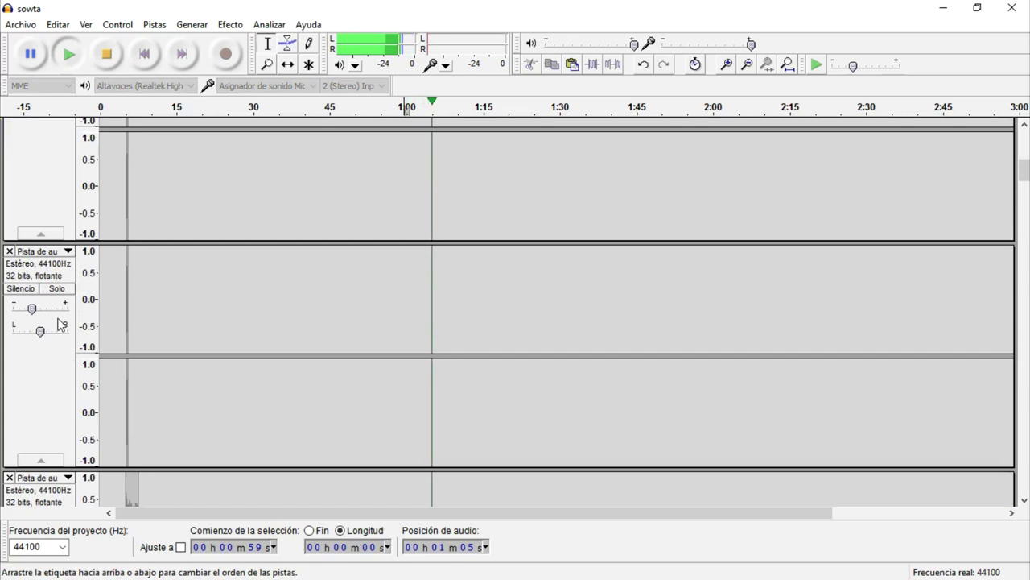
{"action": "scroll", "coordinate": [59, 324], "scroll_direction": "up", "scroll_amount": 5}
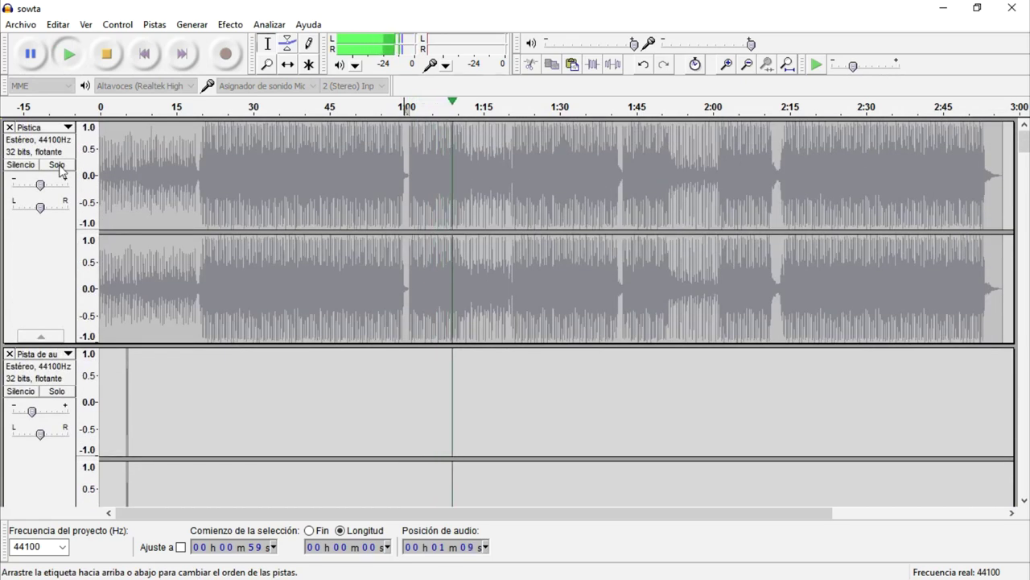
{"action": "key", "text": "space"}
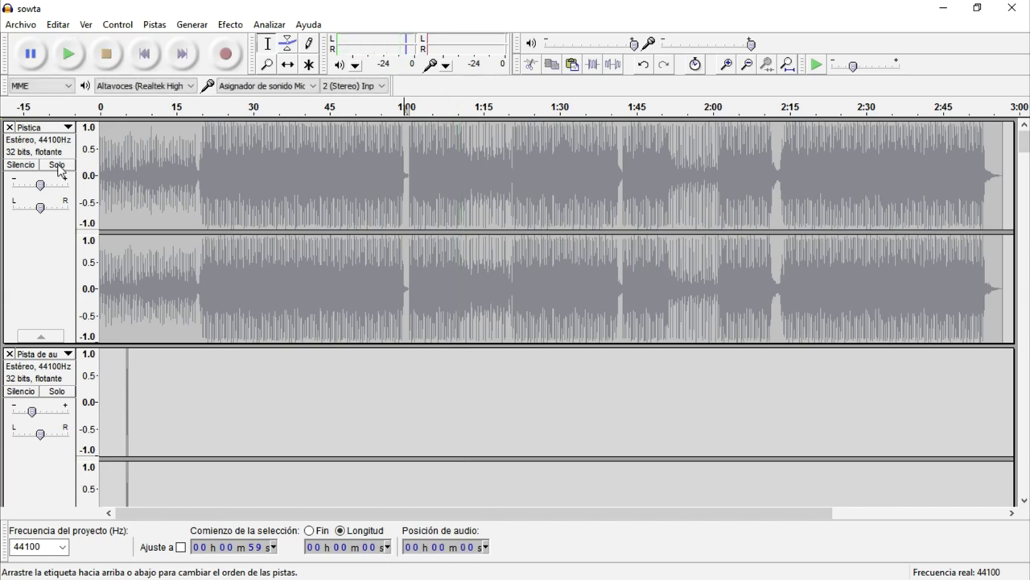
- Turn off solo on both the faded vocal track and the cmp2020 track
{"action": "scroll", "coordinate": [64, 249], "scroll_direction": "down", "scroll_amount": 10}
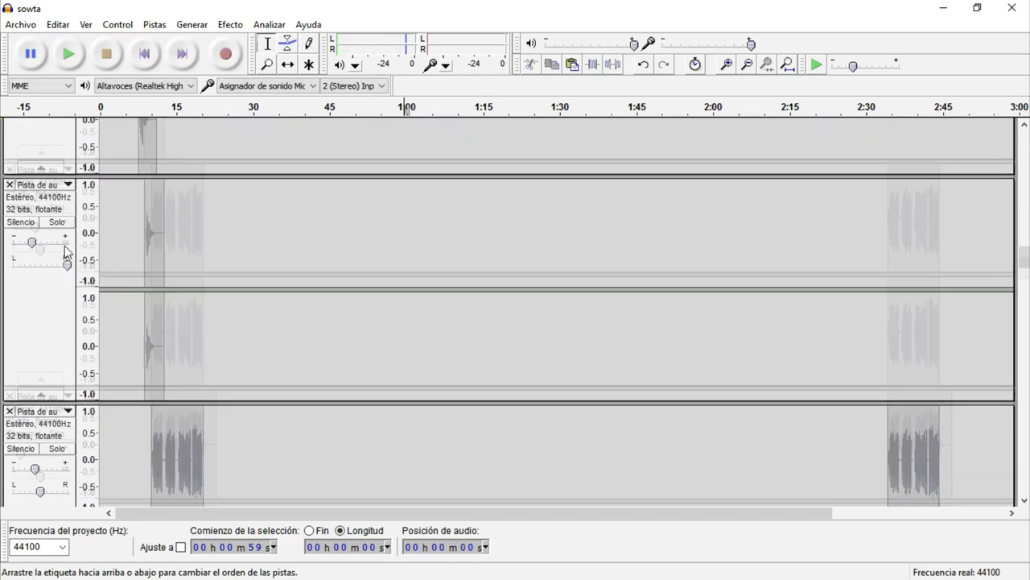
{"action": "scroll", "coordinate": [65, 249], "scroll_direction": "down", "scroll_amount": 10}
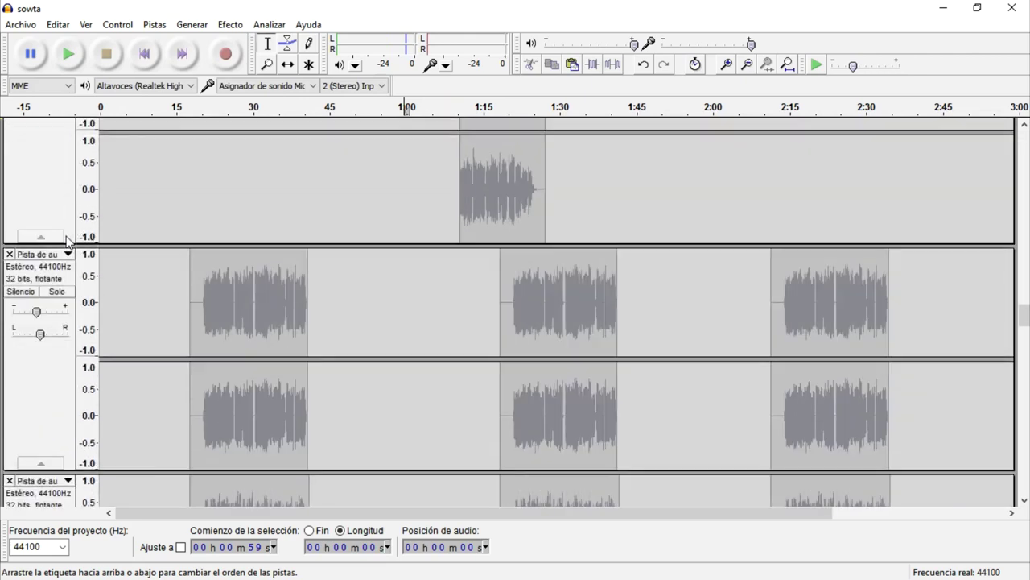
{"action": "scroll", "coordinate": [67, 240], "scroll_direction": "down", "scroll_amount": 10}
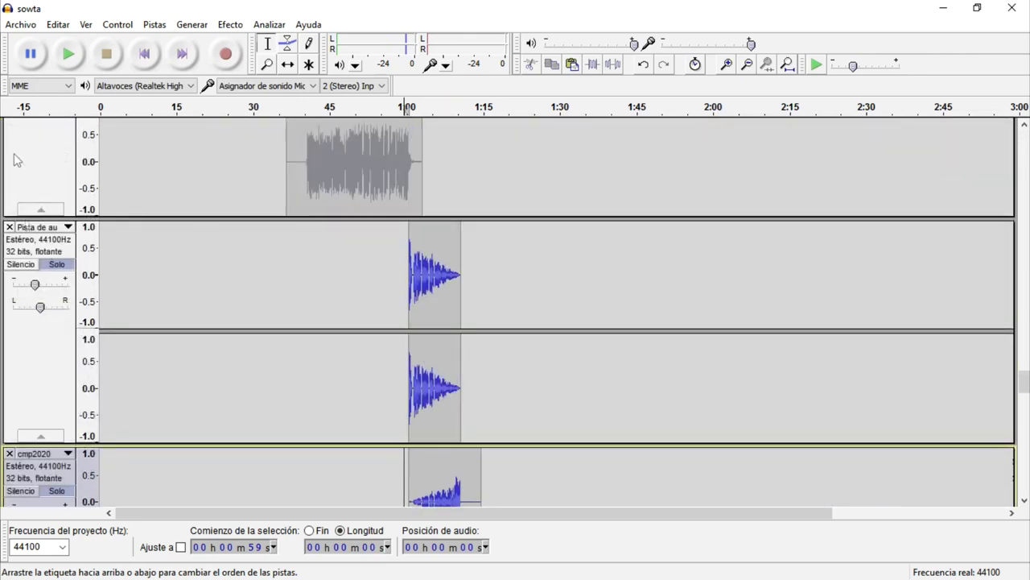
{"action": "left_click", "coordinate": [58, 267]}
{"action": "scroll", "coordinate": [59, 272], "scroll_direction": "down", "scroll_amount": 4}
{"action": "left_click", "coordinate": [58, 347]}
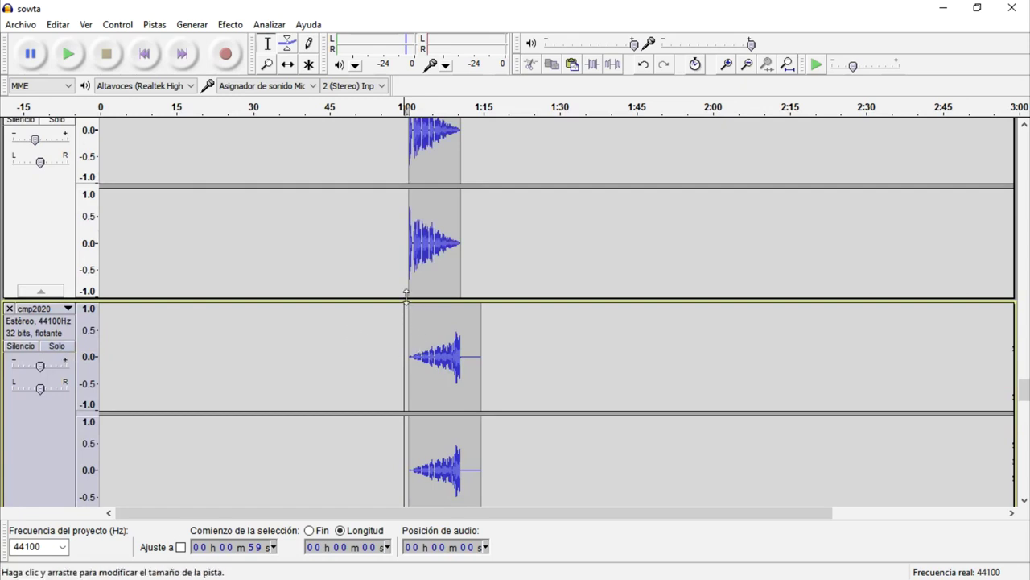
- Play the full mix from about 0:59 and set the faded-out vocal track's gain to -4 dB
{"action": "scroll", "coordinate": [406, 294], "scroll_direction": "up", "scroll_amount": 2}
{"action": "key", "text": "space"}
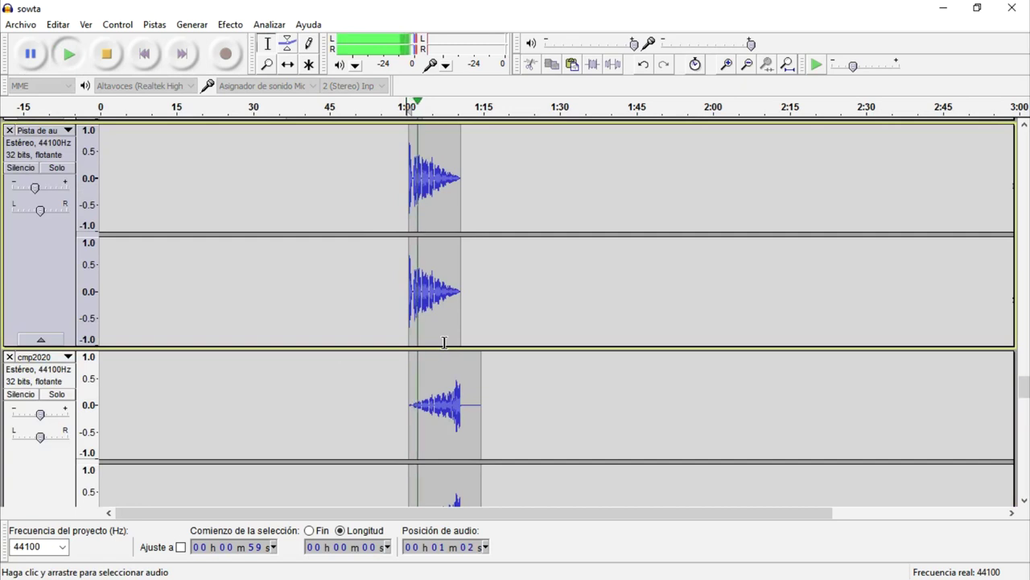
{"action": "double_click", "coordinate": [36, 189]}
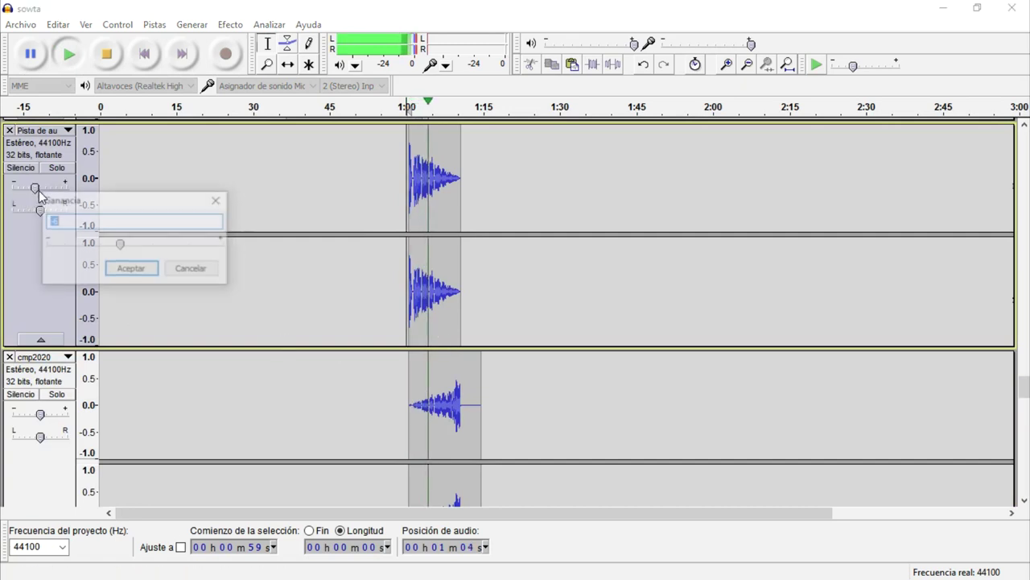
{"action": "type", "text": "-4"}
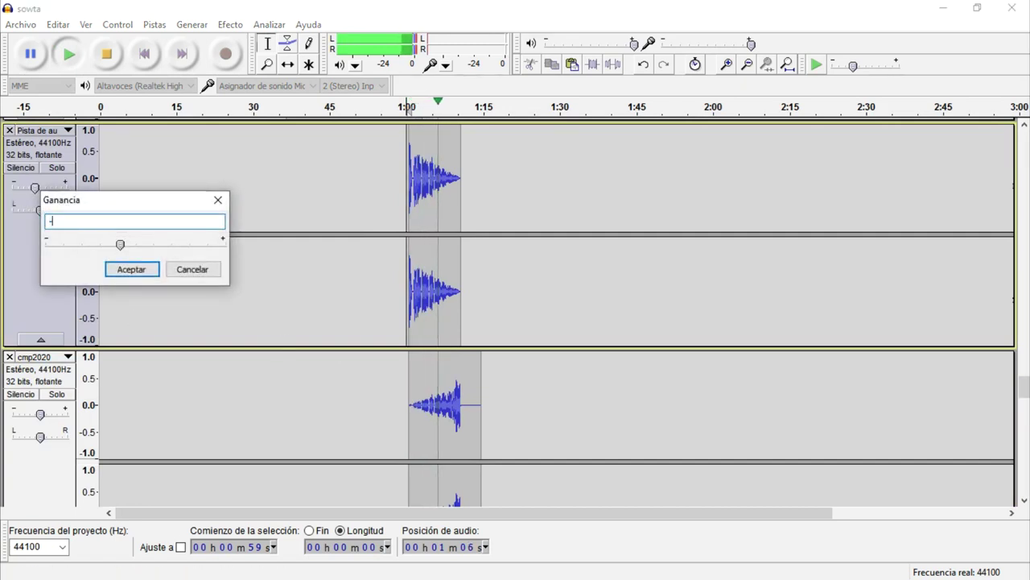
{"action": "key", "text": "Return"}
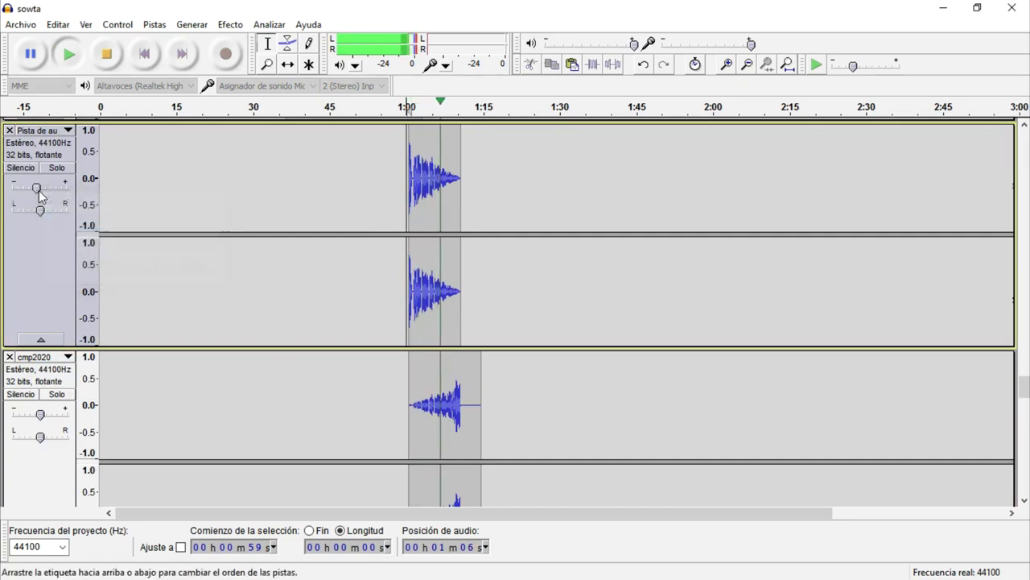
- Keep the cmp2020 track's gain as it is, stop playback, and return the faded-out vocal track's gain to the centre (0 dB)
{"action": "double_click", "coordinate": [39, 415]}
{"action": "key", "text": "Return"}
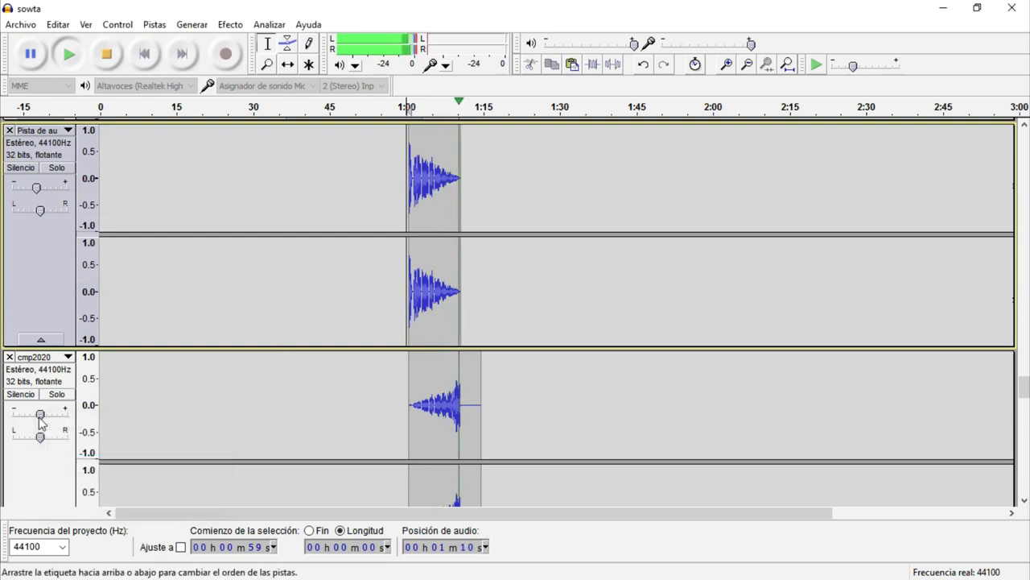
{"action": "key", "text": "space"}
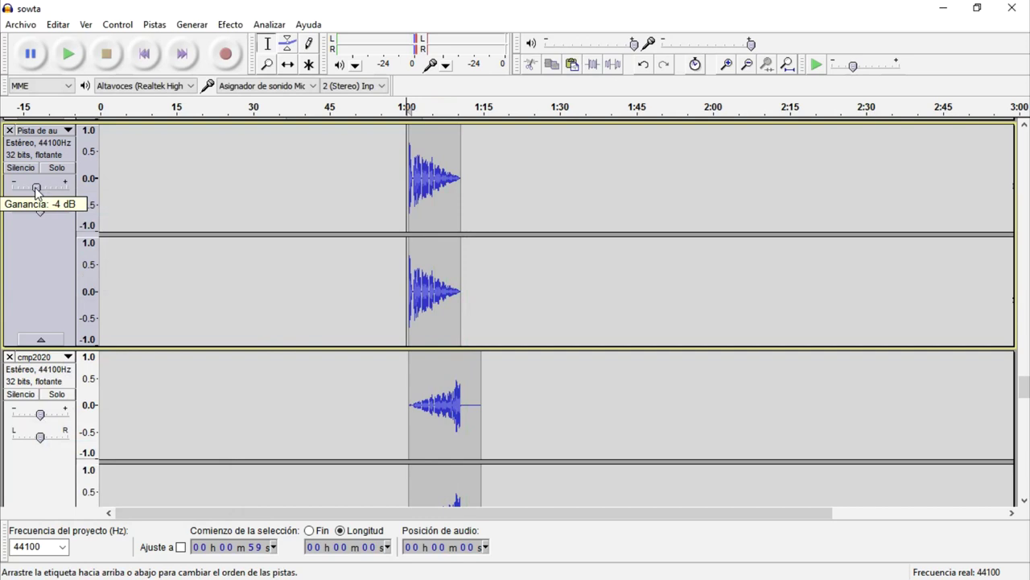
{"action": "double_click", "coordinate": [36, 188]}
{"action": "key", "text": "Return"}
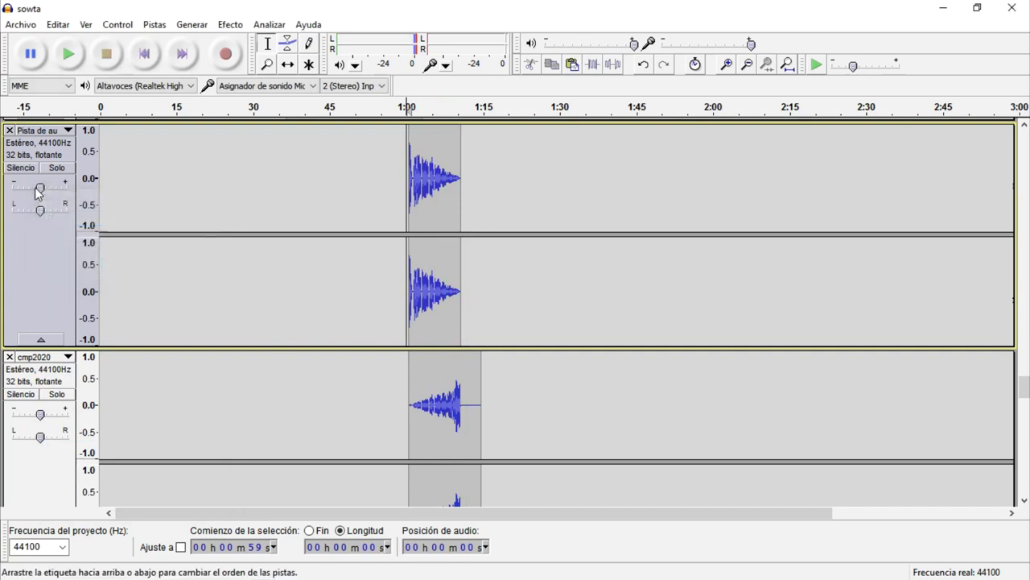
- Play the mix from about 0:59 to check the crossfade between the vocal and cmp2020 tracks, and stop
{"action": "key", "text": "space"}
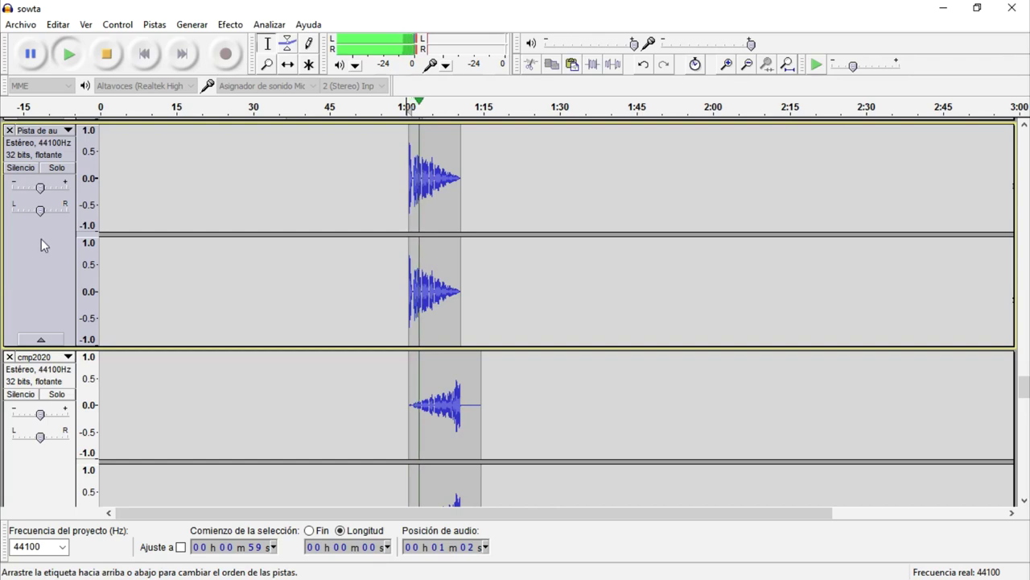
{"action": "scroll", "coordinate": [41, 238], "scroll_direction": "down", "scroll_amount": 1}
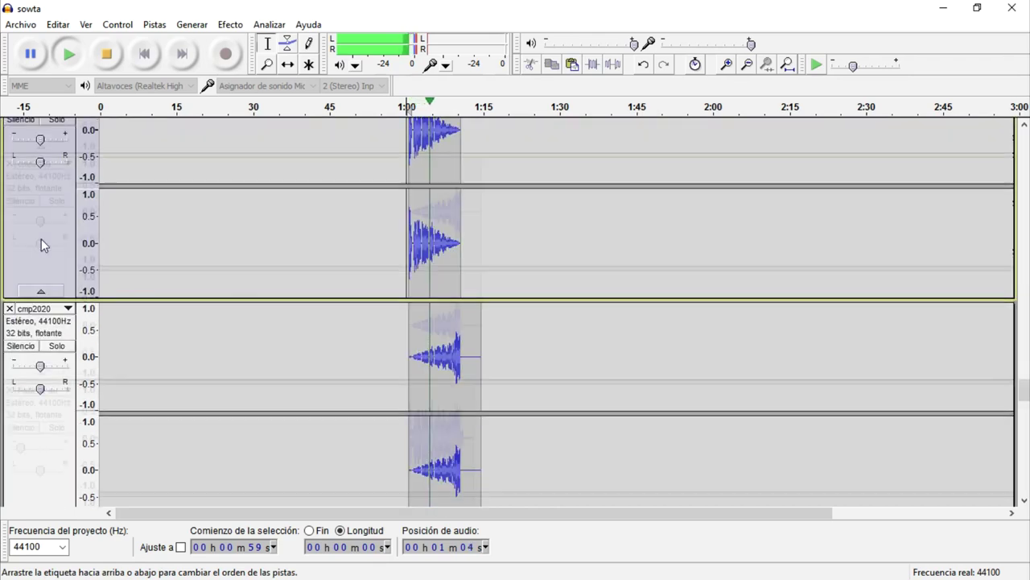
{"action": "scroll", "coordinate": [41, 238], "scroll_direction": "down", "scroll_amount": 5}
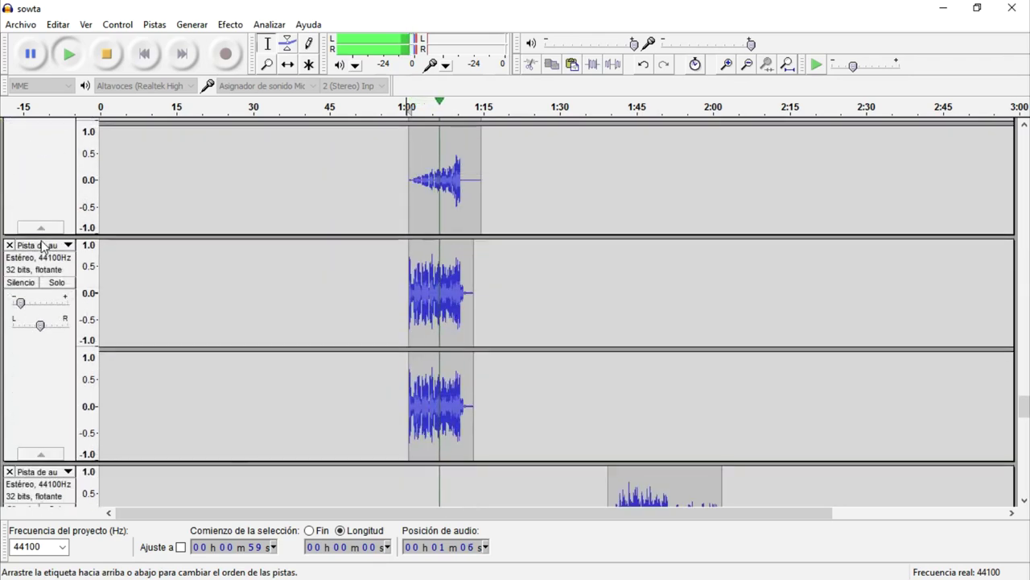
{"action": "scroll", "coordinate": [39, 264], "scroll_direction": "up", "scroll_amount": 4}
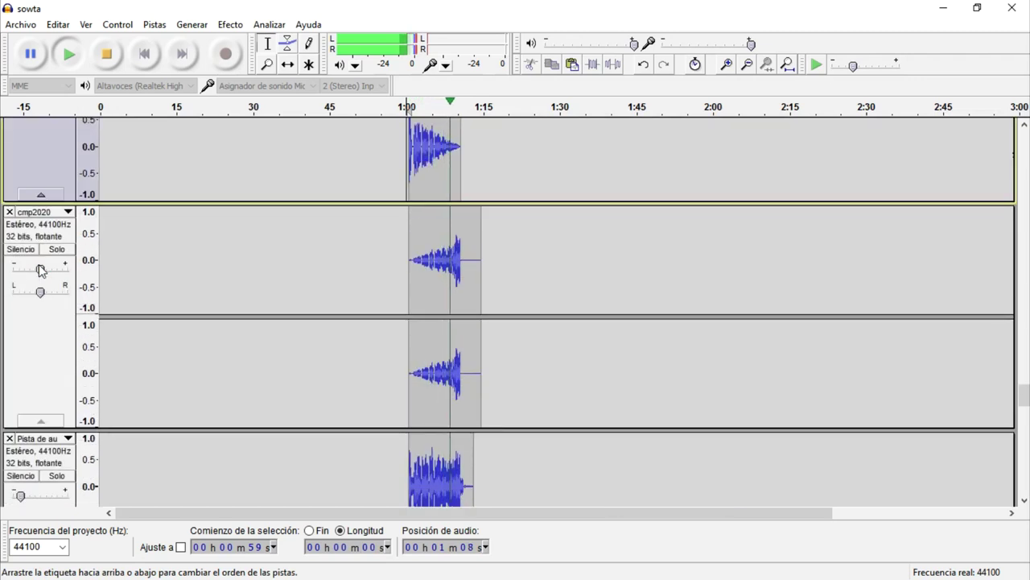
{"action": "scroll", "coordinate": [39, 264], "scroll_direction": "up", "scroll_amount": 4}
{"action": "key", "text": "space"}
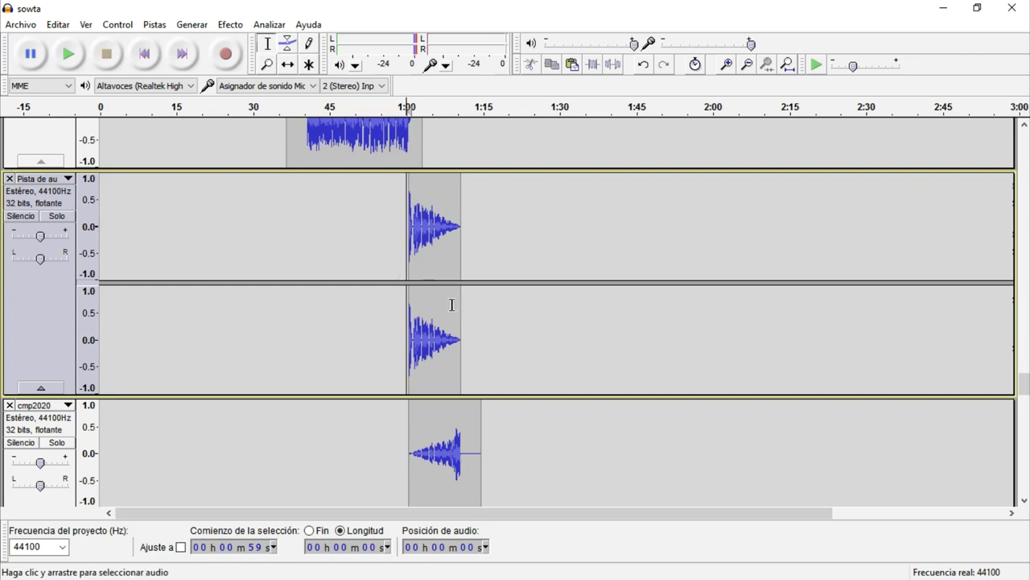
- Play the end of the cmp2020 fade-in with the full mix from about 1:08, and stop
{"action": "scroll", "coordinate": [452, 303], "scroll_direction": "down", "scroll_amount": 7}
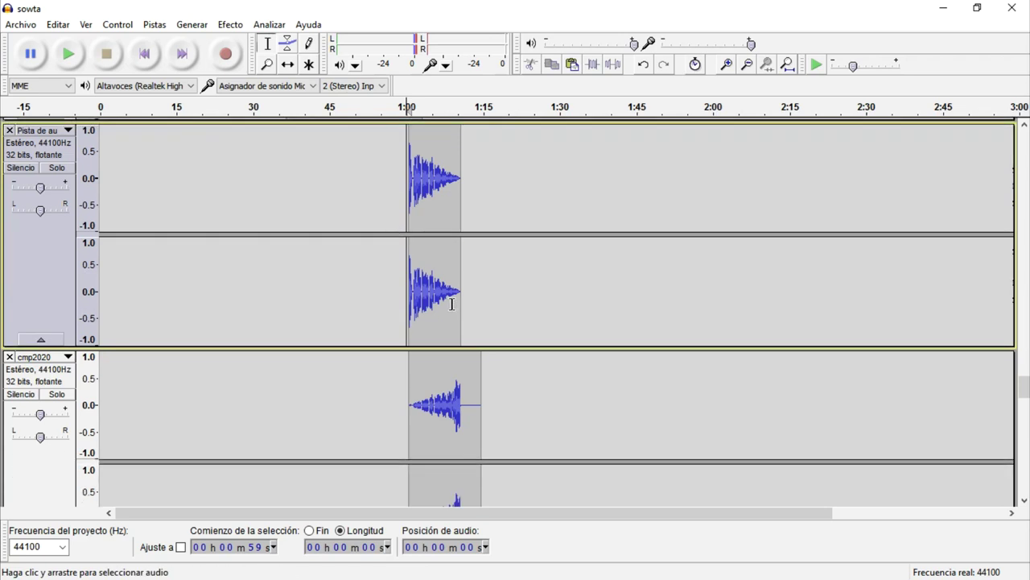
{"action": "left_click", "coordinate": [440, 245]}
{"action": "scroll", "coordinate": [443, 251], "scroll_direction": "up", "scroll_amount": 2}
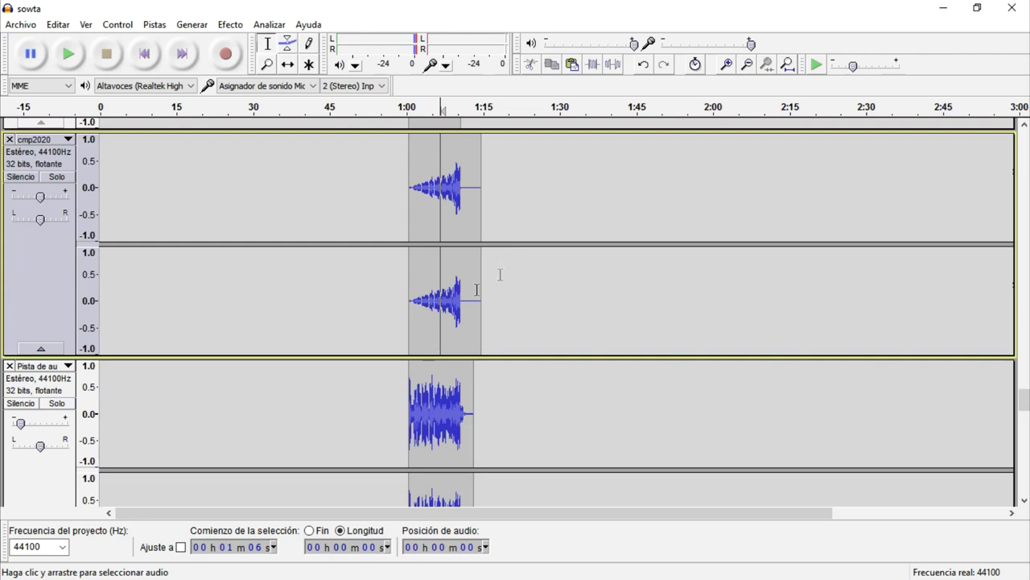
{"action": "left_click", "coordinate": [449, 306]}
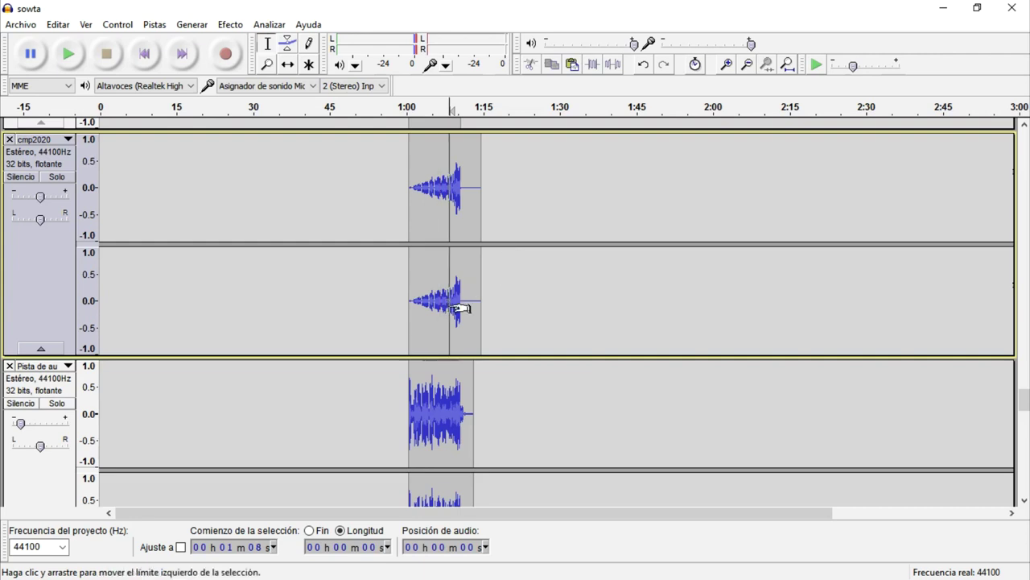
{"action": "key", "text": "space"}
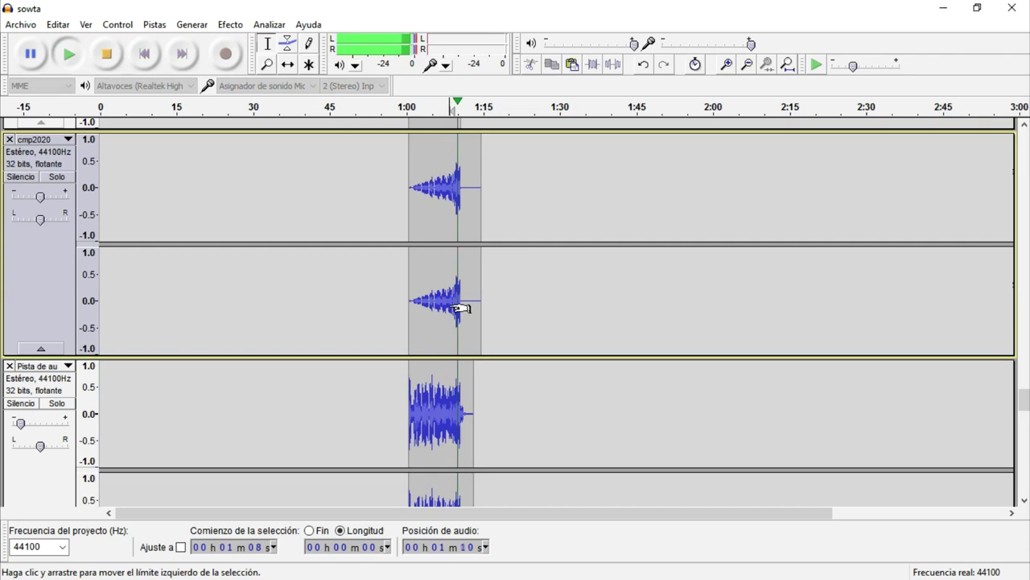
{"action": "key", "text": "space"}
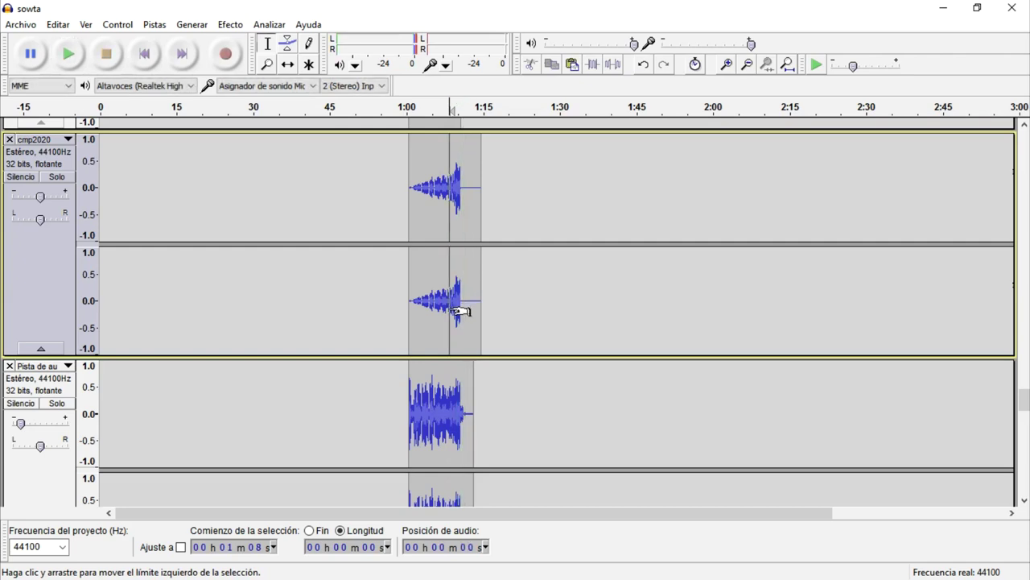
- Check the gain settings of both vocal tracks holding the clips at about 1:40 to 2:02, without changing them
{"action": "scroll", "coordinate": [455, 309], "scroll_direction": "down", "scroll_amount": 6}
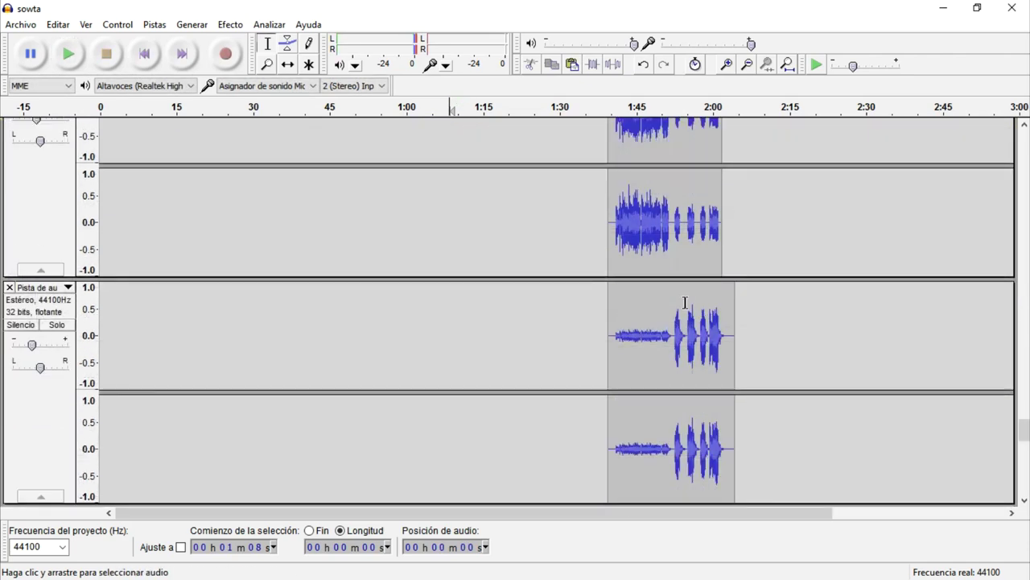
{"action": "left_click", "coordinate": [637, 252]}
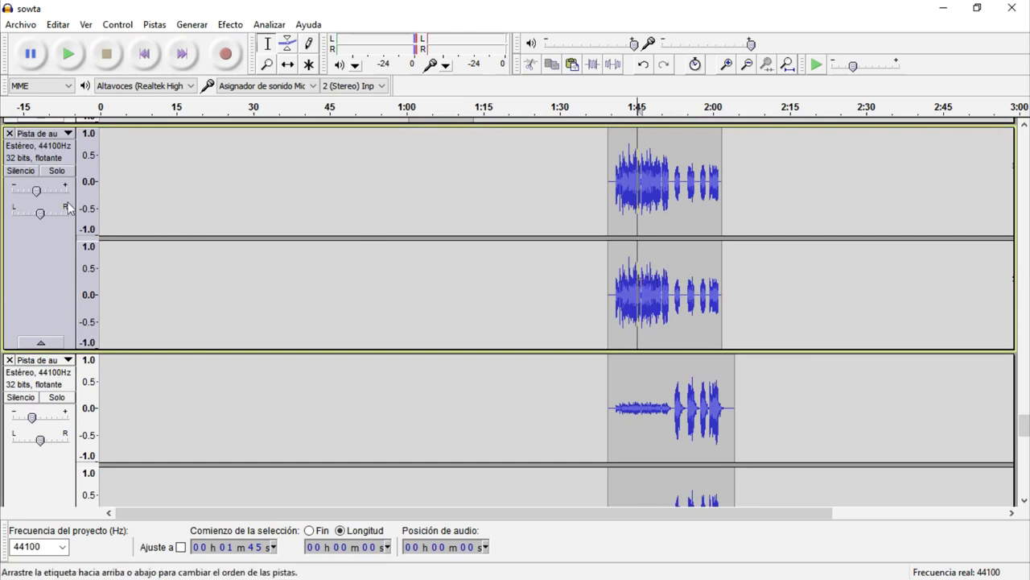
{"action": "double_click", "coordinate": [36, 190]}
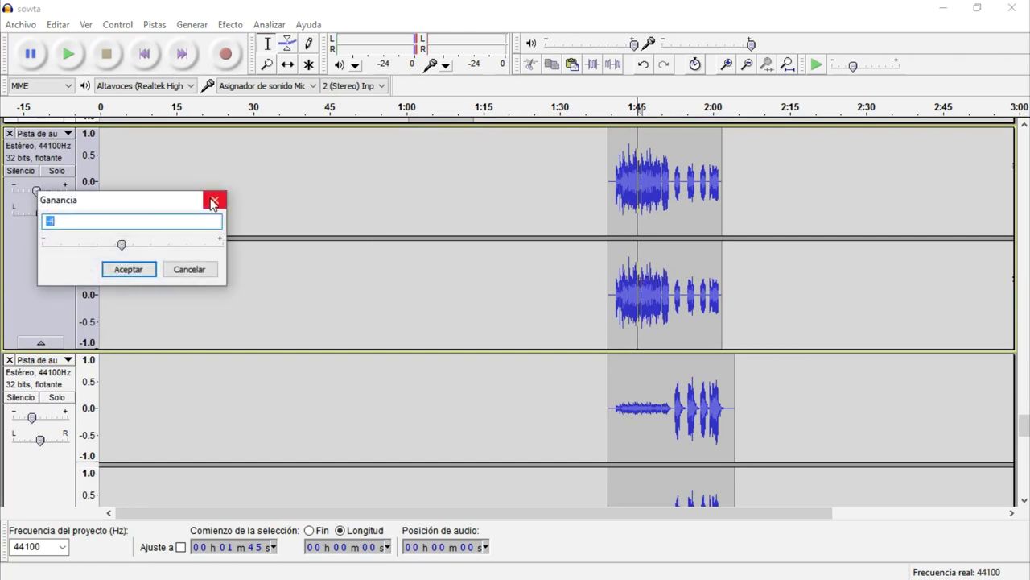
{"action": "left_click", "coordinate": [214, 201]}
{"action": "double_click", "coordinate": [32, 417]}
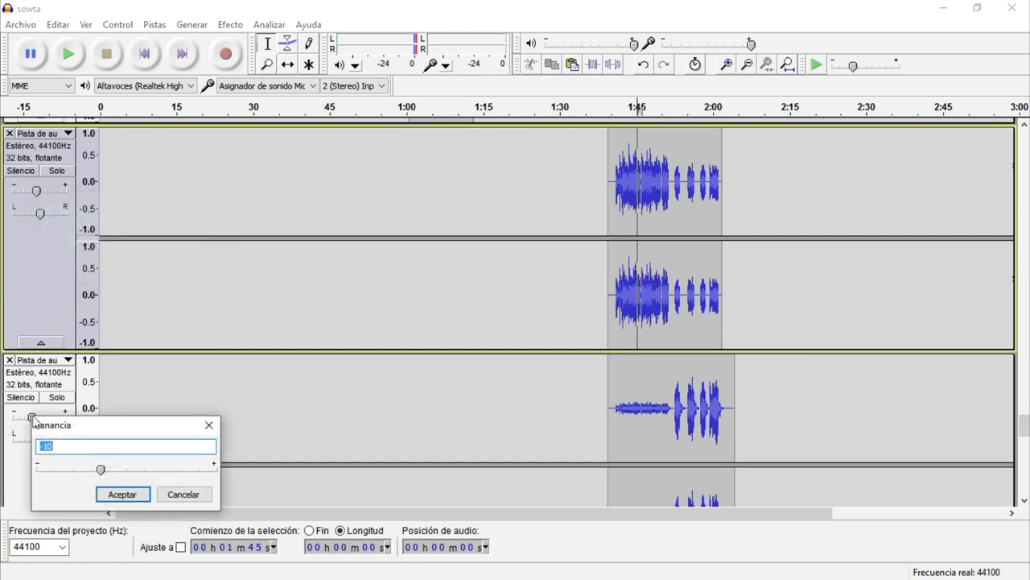
{"action": "left_click", "coordinate": [217, 425]}
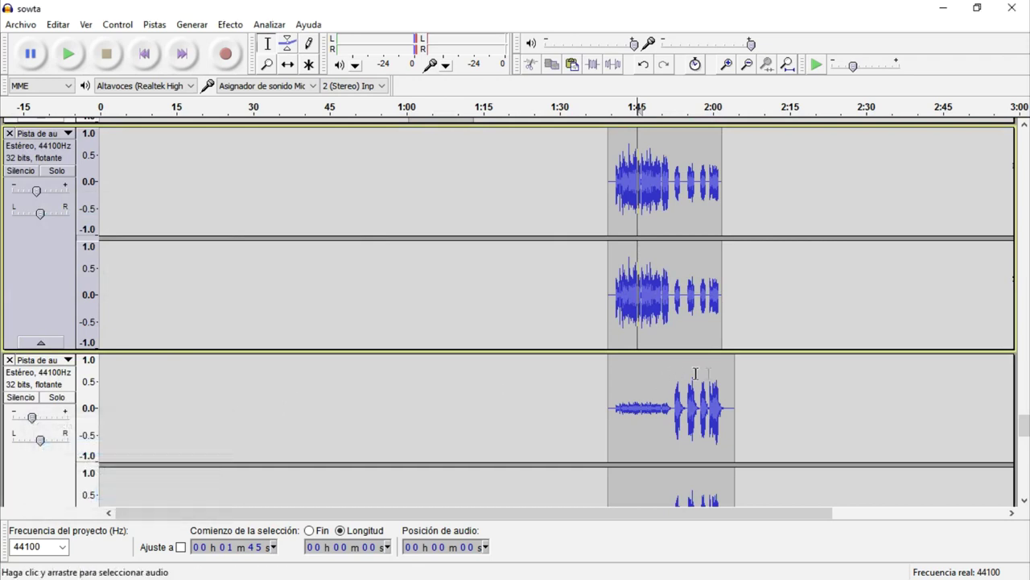
- Play short excerpts of the mix from about 1:40 and from about 1:52, stopping after each
{"action": "left_click", "coordinate": [664, 406]}
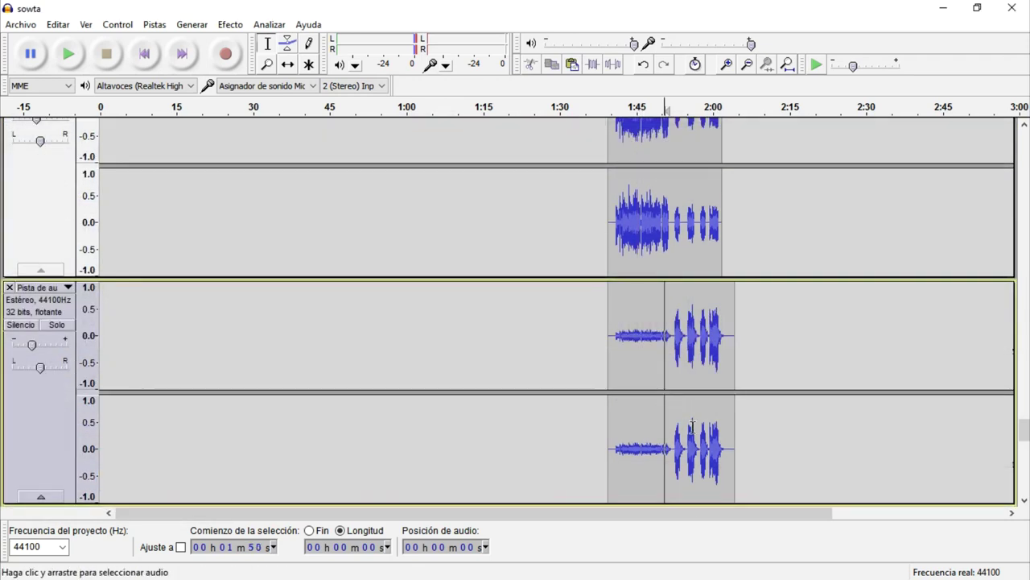
{"action": "left_click", "coordinate": [613, 335]}
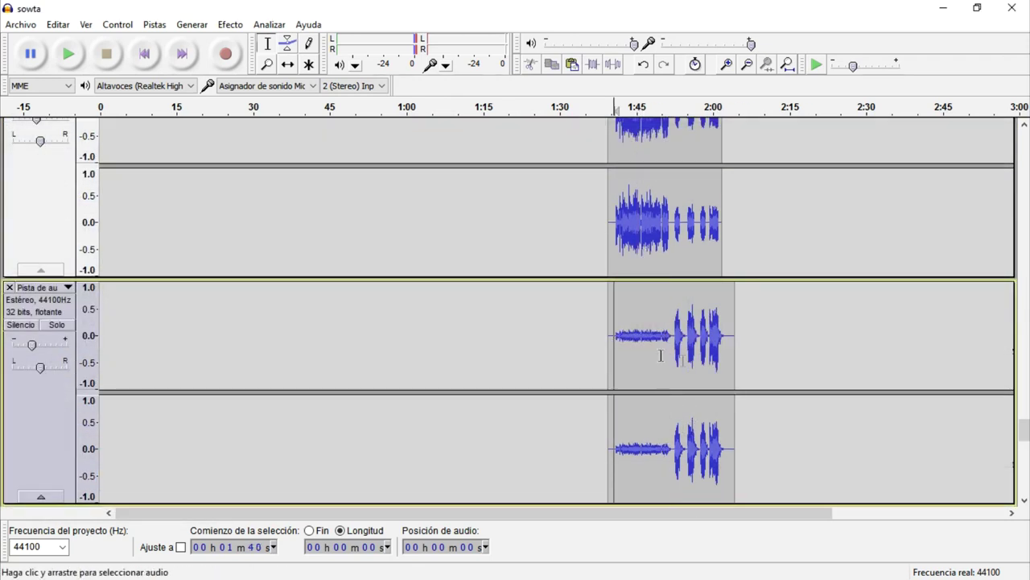
{"action": "key", "text": "space"}
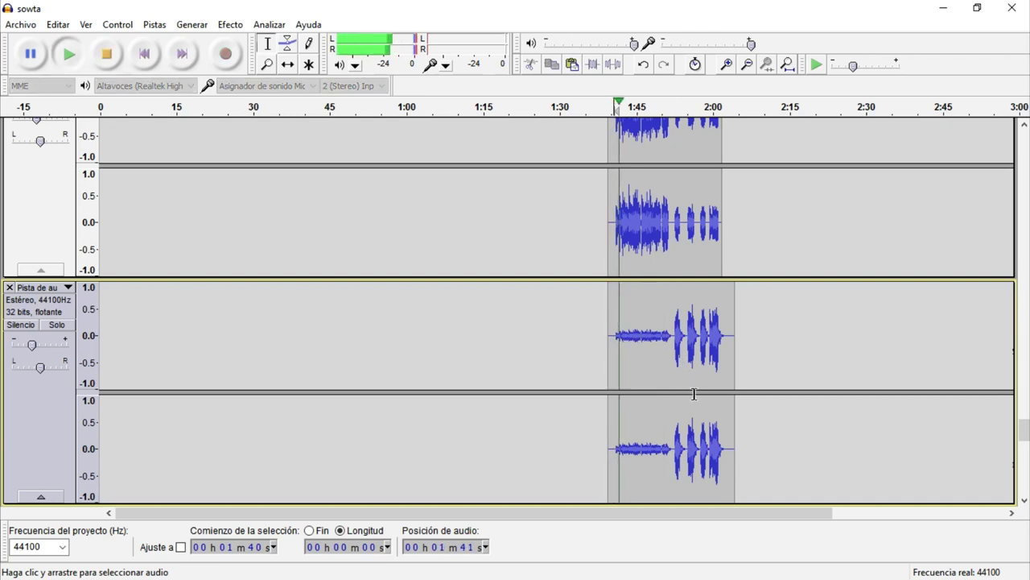
{"action": "key", "text": "space"}
{"action": "left_click", "coordinate": [672, 337]}
{"action": "key", "text": "space"}
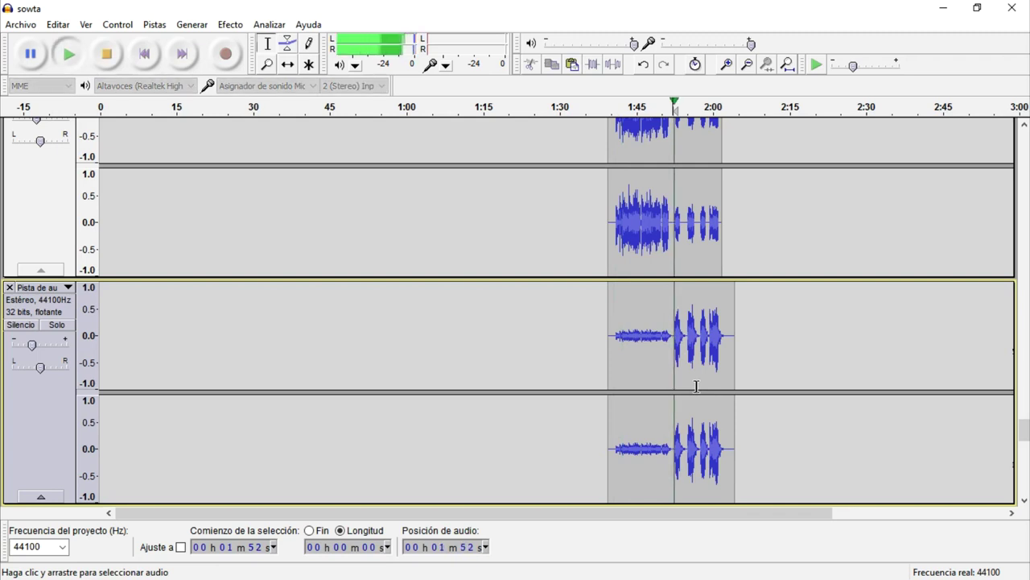
{"action": "key", "text": "space"}
{"action": "left_click_drag", "start_coordinate": [675, 239], "coordinate": [724, 239]}
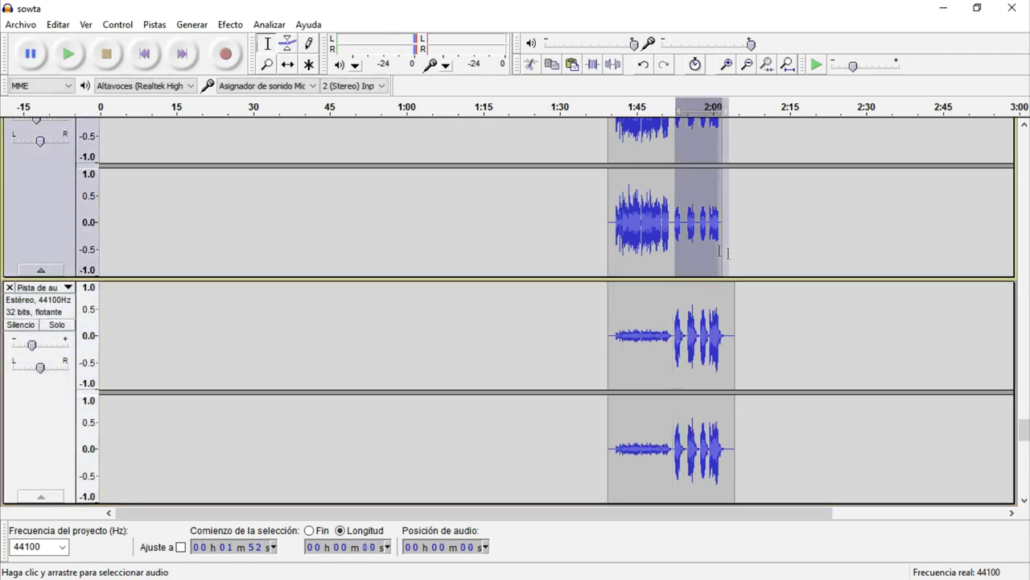
{"action": "scroll", "coordinate": [725, 239], "scroll_direction": "up", "scroll_amount": 3}
{"action": "left_click", "coordinate": [231, 24]}
{"action": "left_click", "coordinate": [288, 52]}
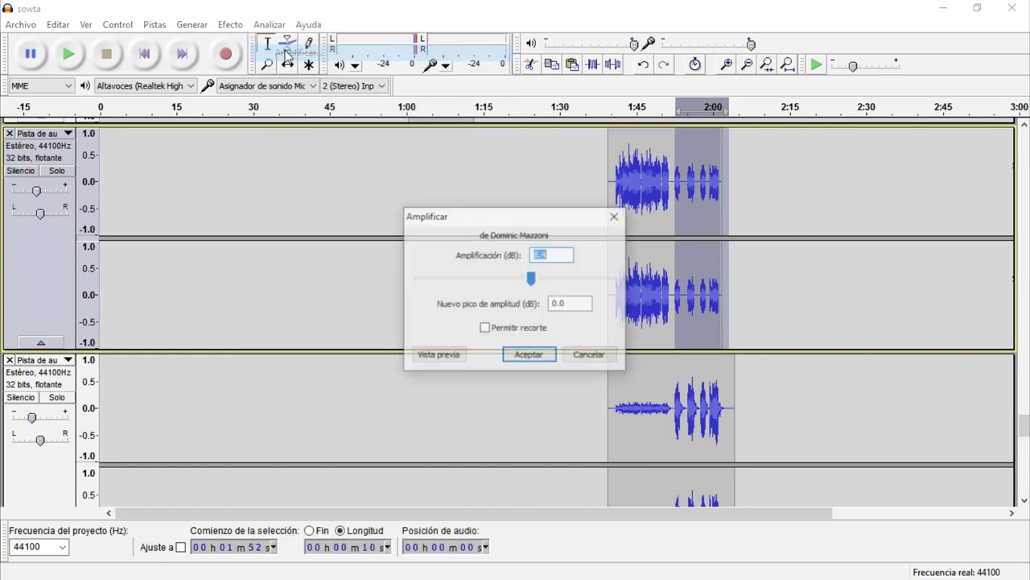
{"action": "left_click", "coordinate": [615, 216]}
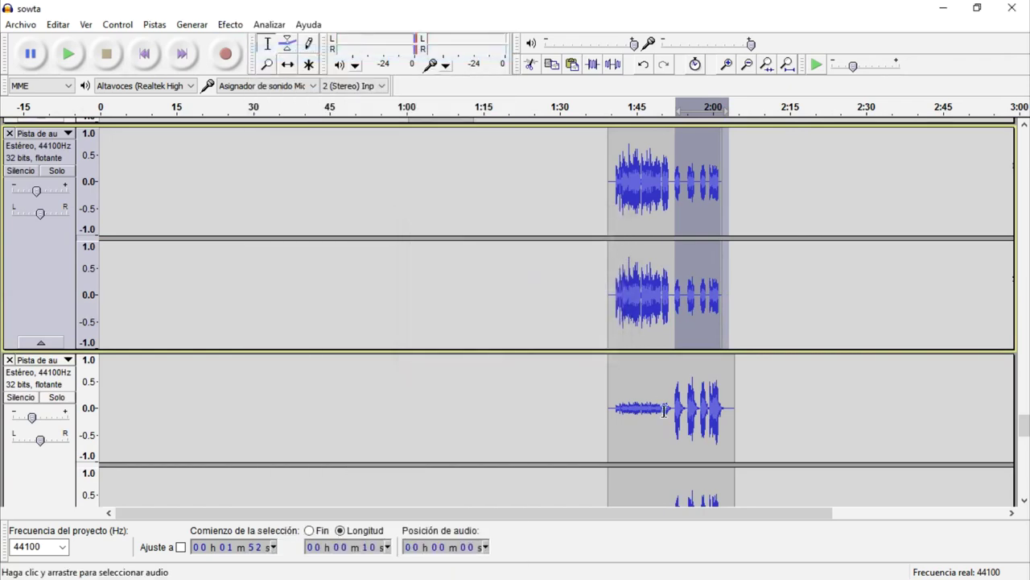
- Select the quiet passage from 1:40 to about 1:51 in the lower vocal track, and compare that whole clip with the one above
{"action": "left_click_drag", "start_coordinate": [612, 408], "coordinate": [668, 435]}
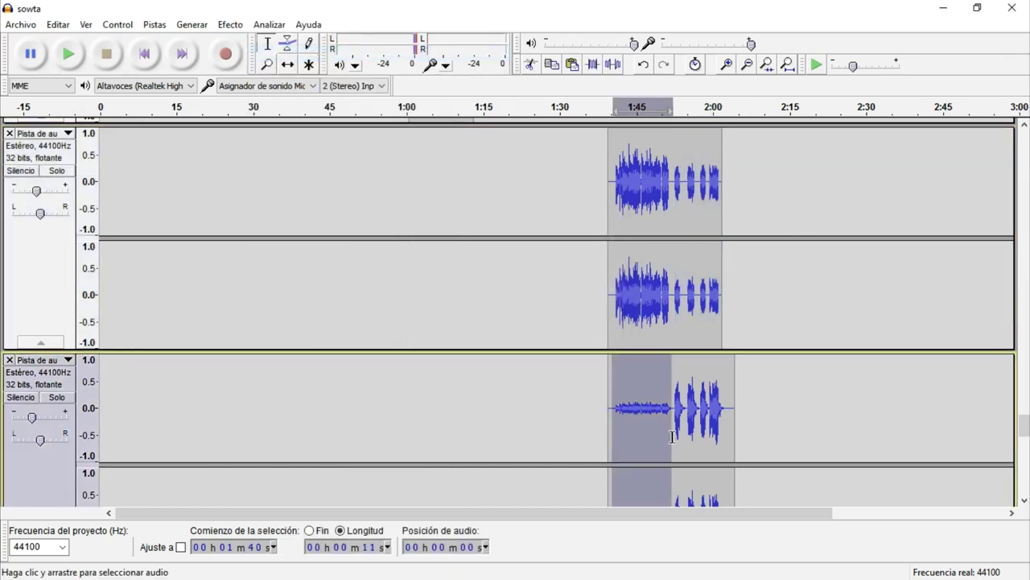
{"action": "scroll", "coordinate": [672, 436], "scroll_direction": "down", "scroll_amount": 2}
{"action": "left_click", "coordinate": [627, 211]}
{"action": "scroll", "coordinate": [814, 359], "scroll_direction": "up", "scroll_amount": 2}
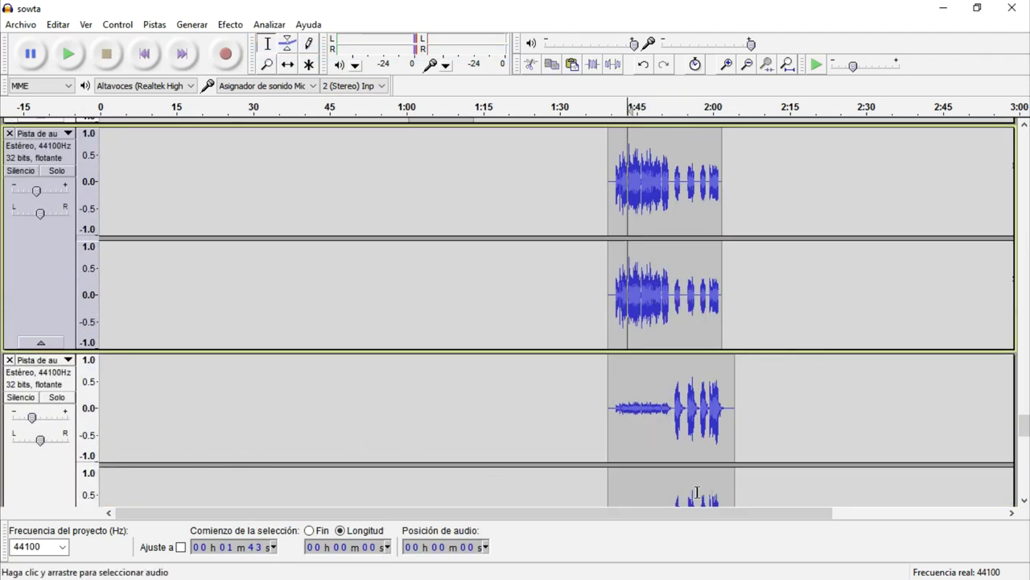
{"action": "scroll", "coordinate": [681, 416], "scroll_direction": "down", "scroll_amount": 2}
{"action": "double_click", "coordinate": [678, 415]}
{"action": "scroll", "coordinate": [667, 250], "scroll_direction": "up", "scroll_amount": 2}
{"action": "double_click", "coordinate": [666, 251]}
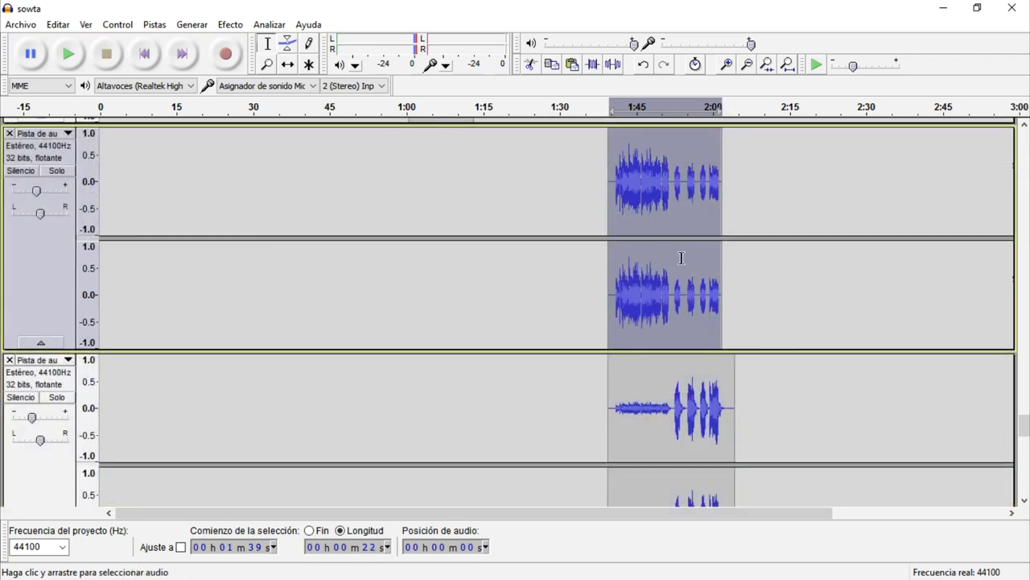
- Review the project's tracks from the Pistica backing track down to the last vocal track, and play the mix from about 2:42
{"action": "scroll", "coordinate": [708, 338], "scroll_direction": "up", "scroll_amount": 10}
{"action": "left_click_drag", "start_coordinate": [1024, 410], "coordinate": [1028, 149]}
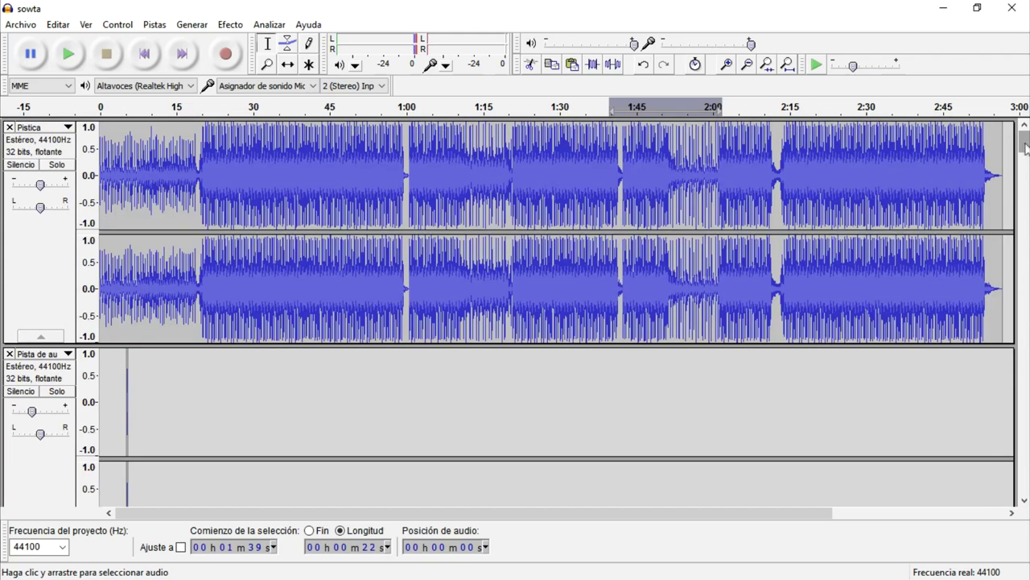
{"action": "scroll", "coordinate": [614, 467], "scroll_direction": "down", "scroll_amount": 6}
{"action": "left_click_drag", "start_coordinate": [1028, 199], "coordinate": [1024, 481]}
{"action": "left_click", "coordinate": [930, 294]}
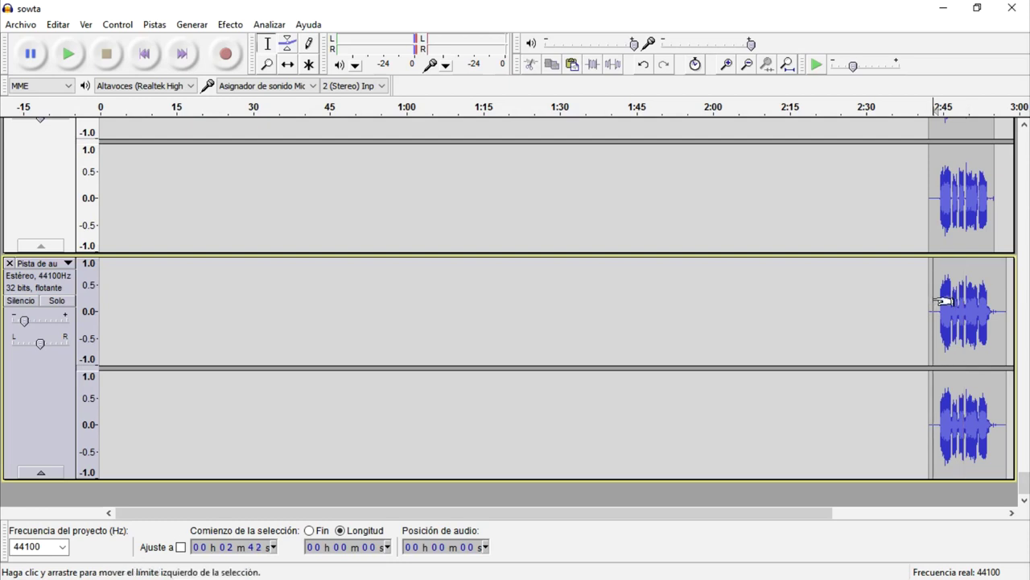
{"action": "key", "text": "space"}
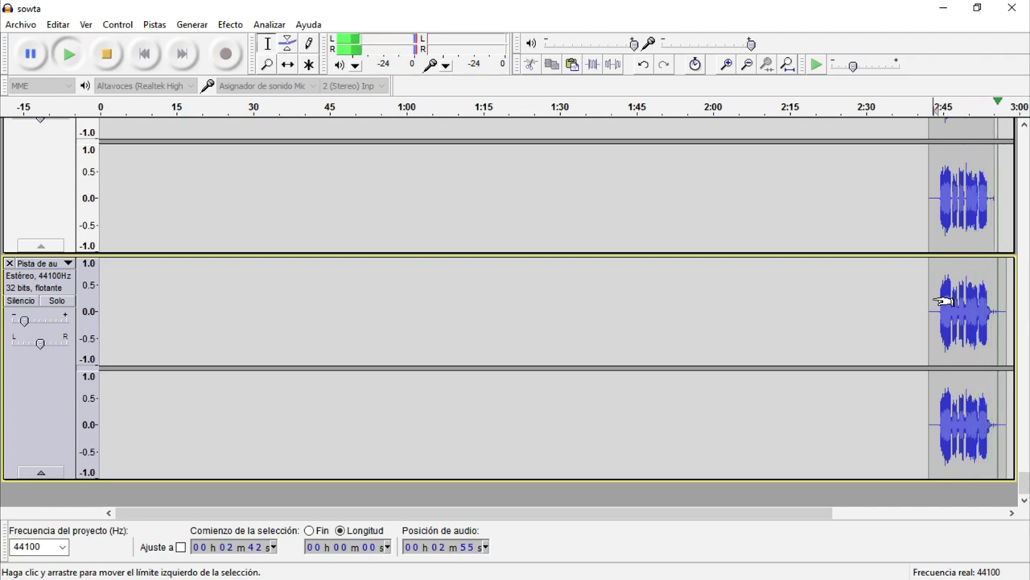
- Delete the tail of the last vocal track's clip after about 2:55 so it ends together with the clip in the track above
{"action": "scroll", "coordinate": [998, 233], "scroll_direction": "up", "scroll_amount": 3, "text": "ctrl"}
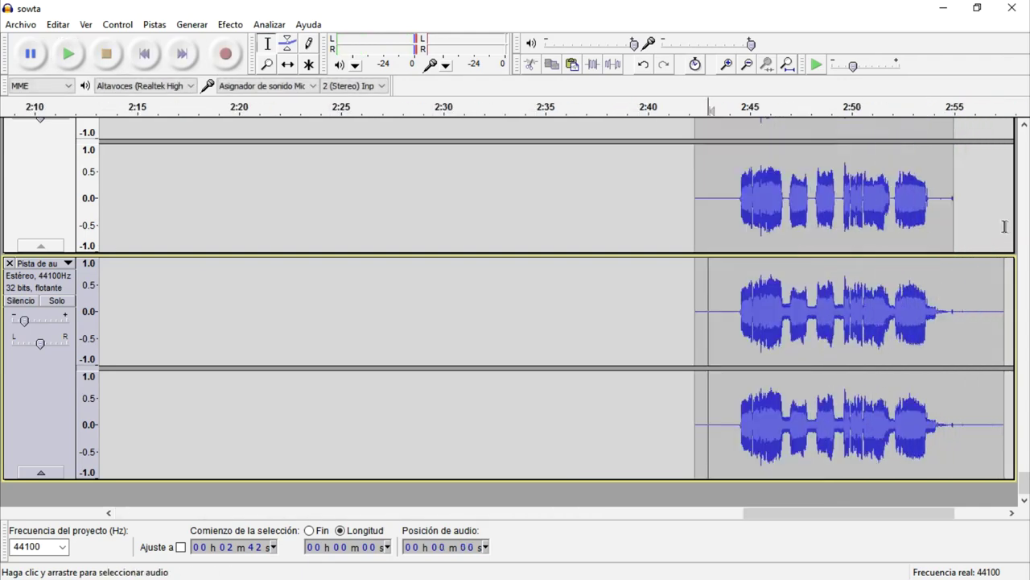
{"action": "left_click_drag", "start_coordinate": [949, 214], "coordinate": [861, 216]}
{"action": "scroll", "coordinate": [860, 215], "scroll_direction": "up", "scroll_amount": 2}
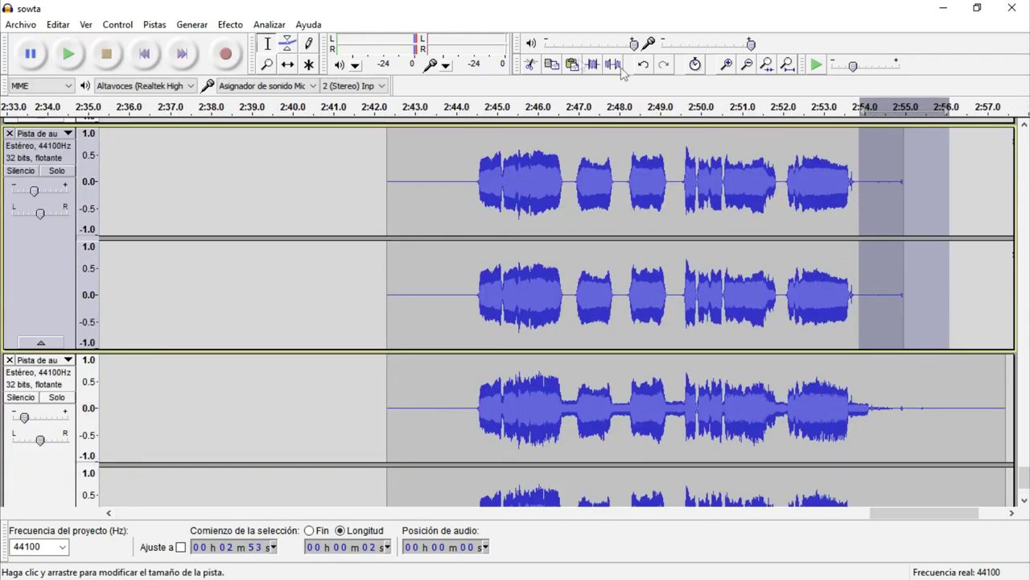
{"action": "left_click_drag", "start_coordinate": [898, 411], "coordinate": [1016, 411]}
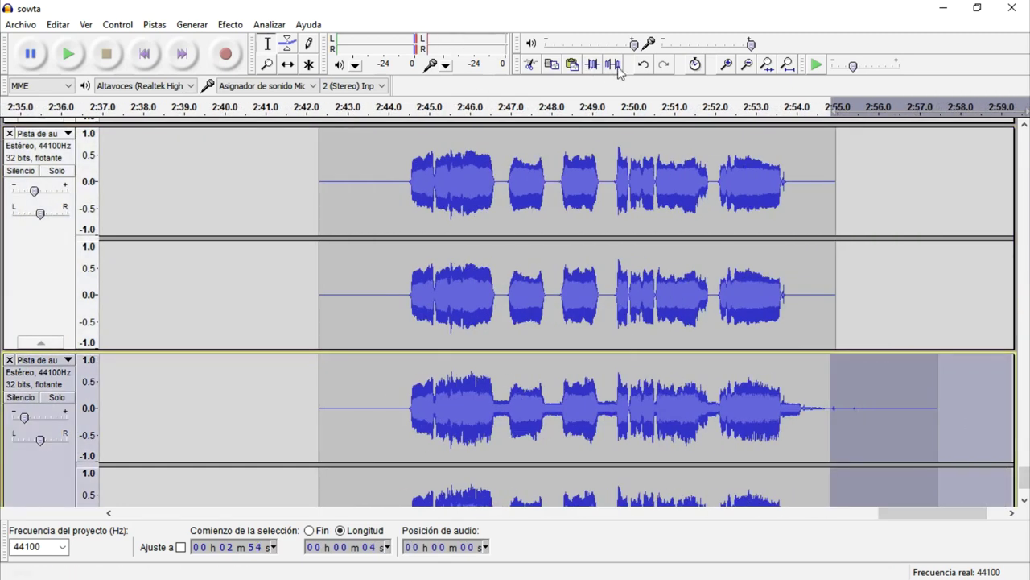
{"action": "left_click", "coordinate": [934, 290]}
{"action": "left_click_drag", "start_coordinate": [977, 411], "coordinate": [837, 387]}
{"action": "scroll", "coordinate": [840, 387], "scroll_direction": "down", "scroll_amount": 2}
{"action": "key", "text": "Delete"}
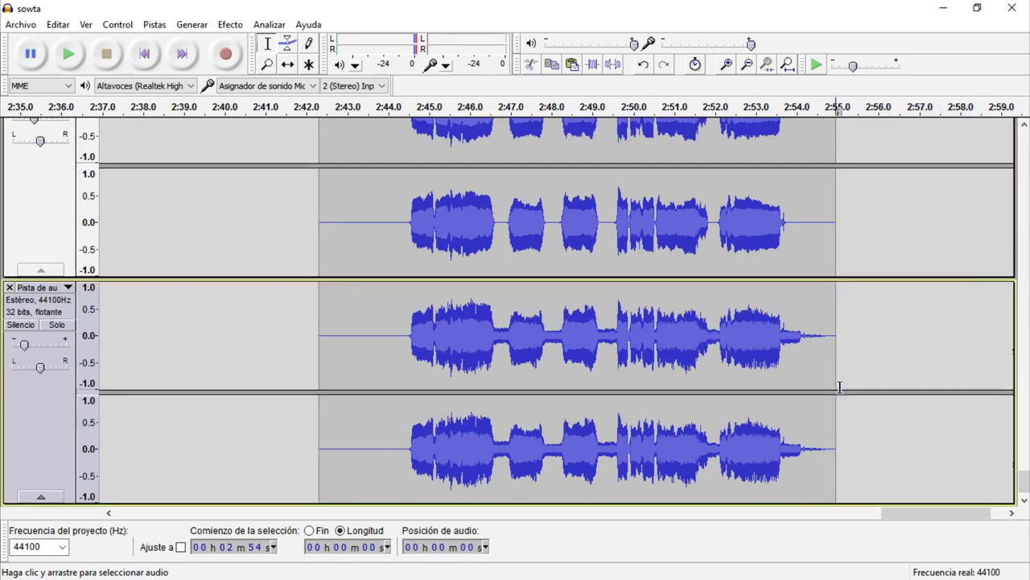
{"action": "scroll", "coordinate": [712, 379], "scroll_direction": "down", "scroll_amount": 1}
{"action": "key", "text": "ctrl+f"}
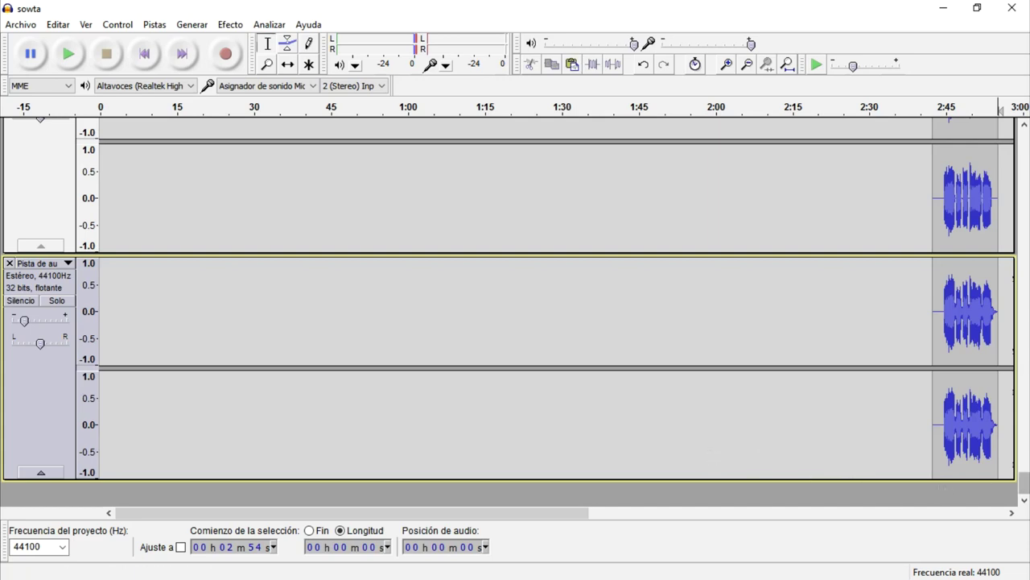
- Mute the three short vocal tracks with clips at about 0:05 and play a few seconds of the mix from about 0:03
{"action": "scroll", "coordinate": [762, 435], "scroll_direction": "up", "scroll_amount": 5}
{"action": "scroll", "coordinate": [5, 386], "scroll_direction": "down", "scroll_amount": 10}
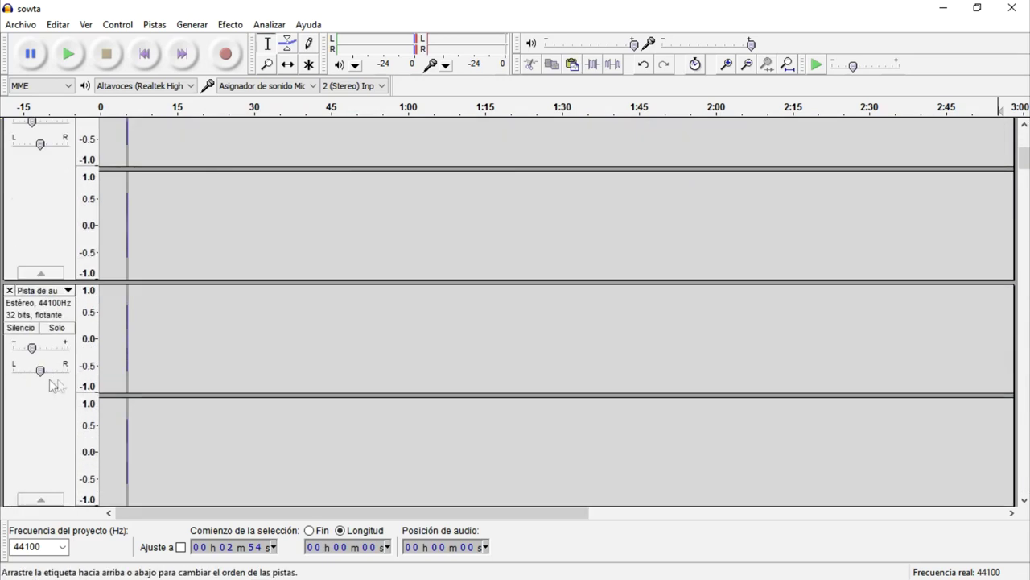
{"action": "left_click", "coordinate": [122, 232]}
{"action": "key", "text": "ctrl+z"}
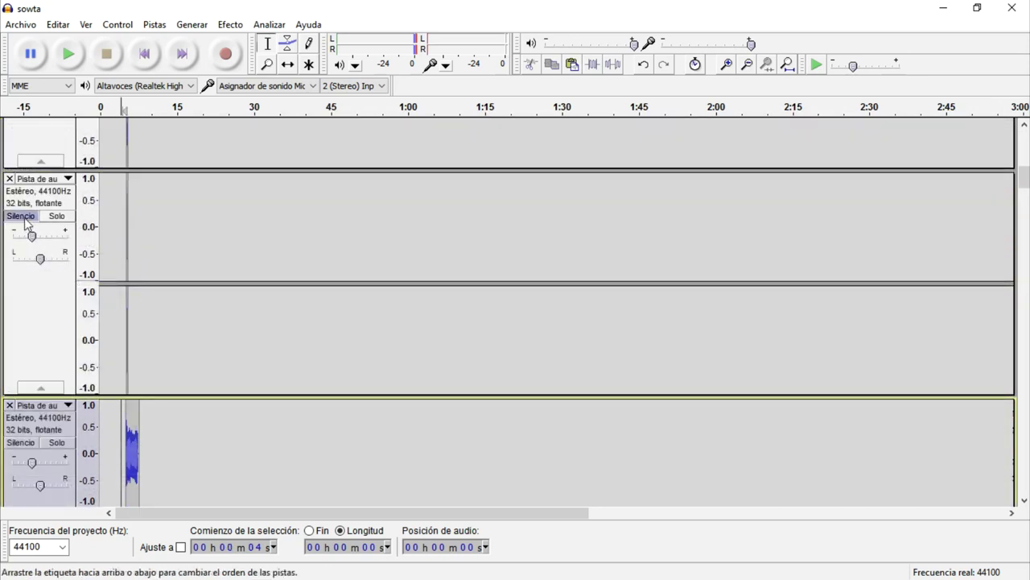
{"action": "left_click", "coordinate": [30, 231]}
{"action": "left_click", "coordinate": [31, 231]}
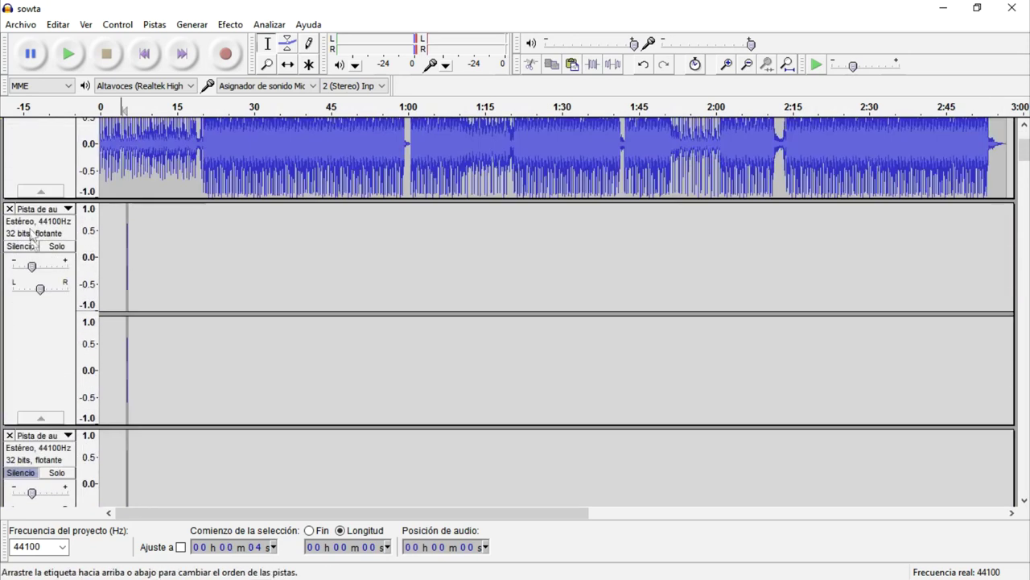
{"action": "left_click", "coordinate": [116, 259]}
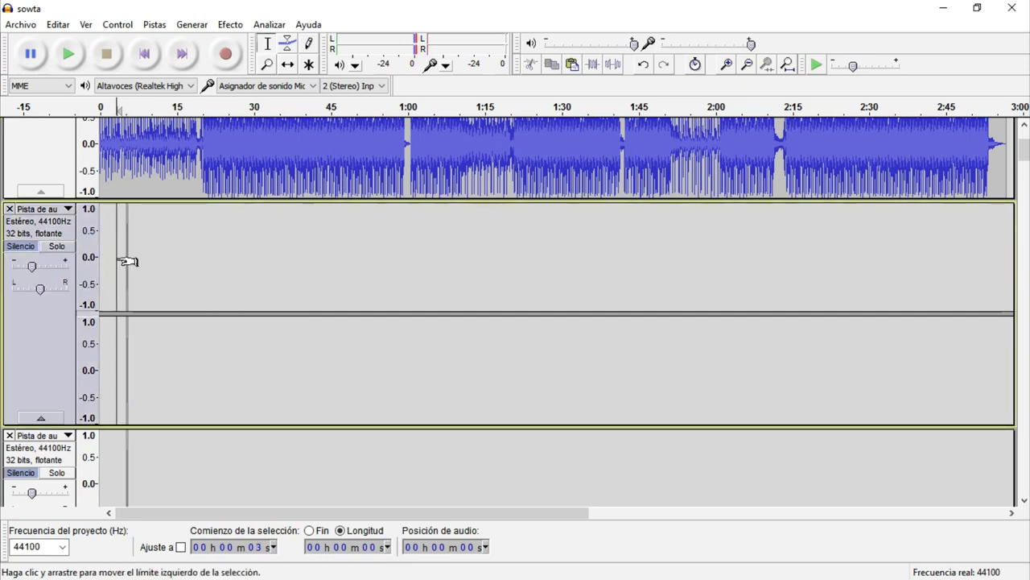
{"action": "key", "text": "space"}
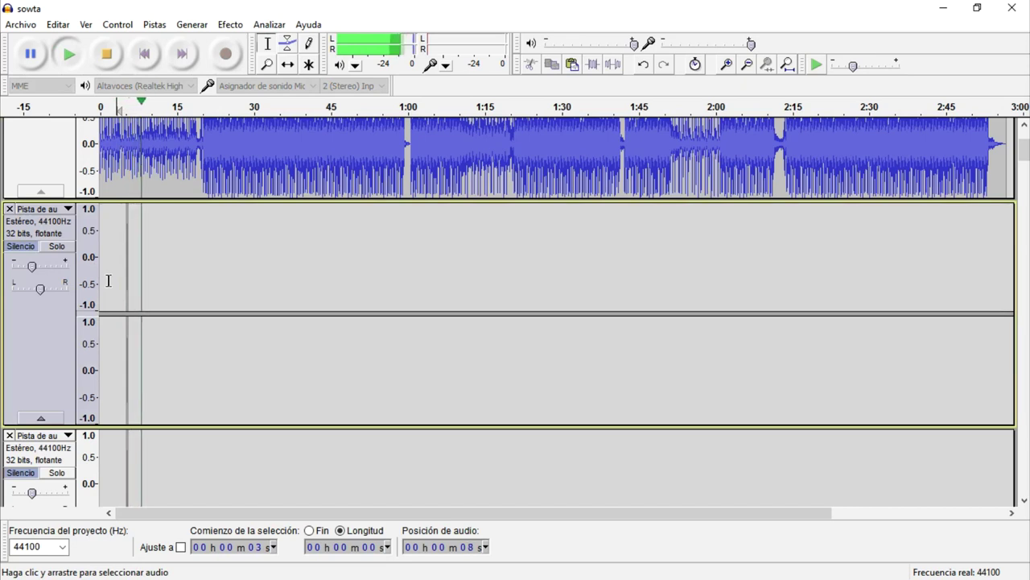
{"action": "key", "text": "space"}
- Unmute the three short vocal tracks with clips at about 0:05
{"action": "left_click", "coordinate": [23, 472]}
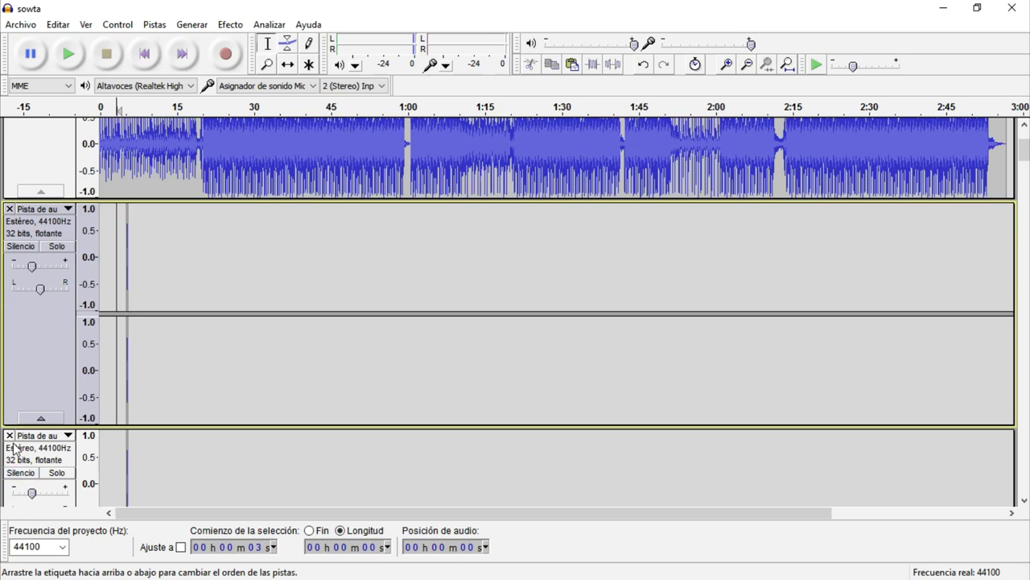
{"action": "scroll", "coordinate": [111, 373], "scroll_direction": "down", "scroll_amount": 4}
{"action": "left_click", "coordinate": [123, 362]}
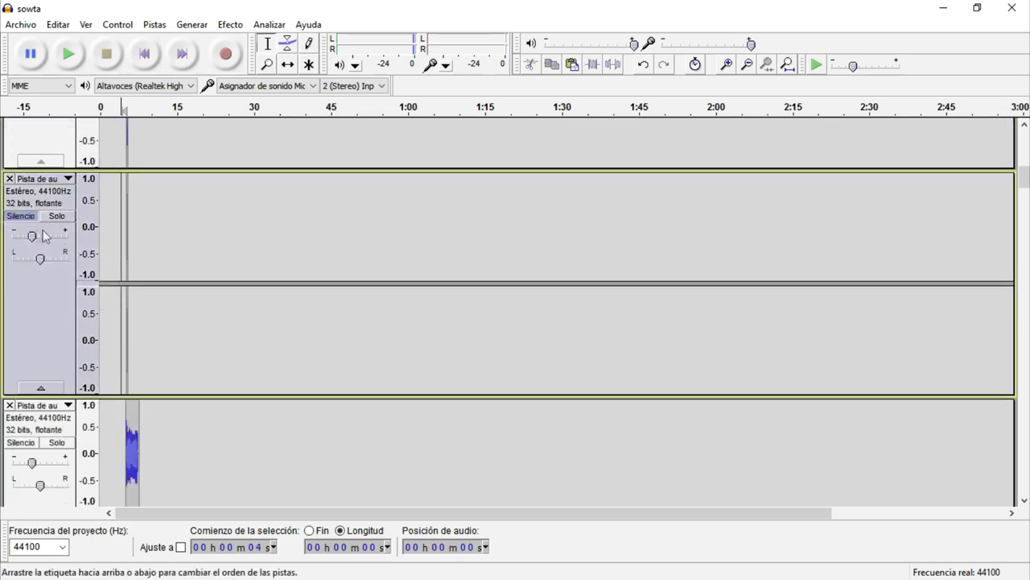
{"action": "key", "text": "ctrl+z"}
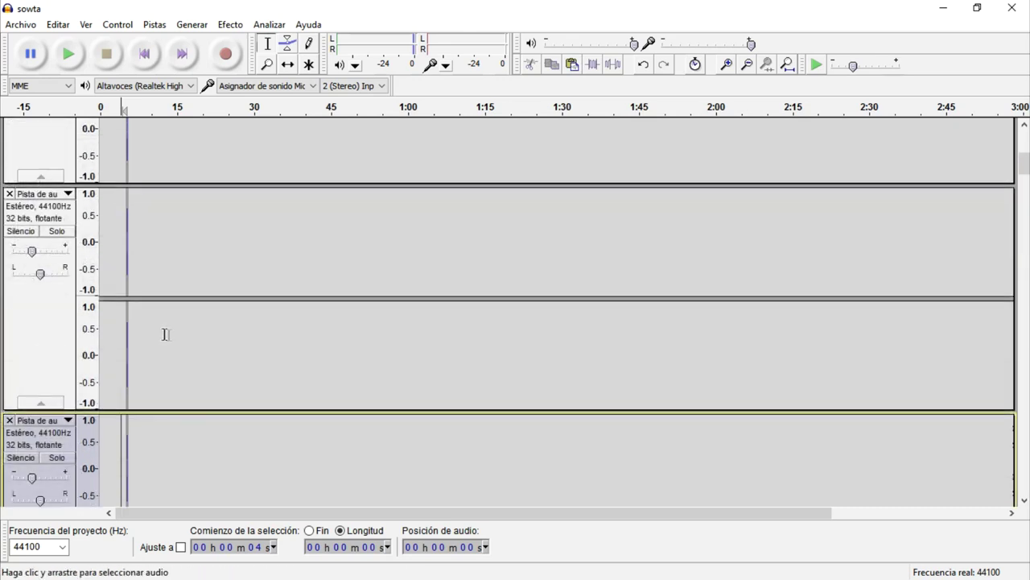
- Play the second of the three short vocal tracks in solo from about 0:04
{"action": "left_click", "coordinate": [121, 343]}
{"action": "left_click", "coordinate": [57, 232]}
{"action": "key", "text": "space"}
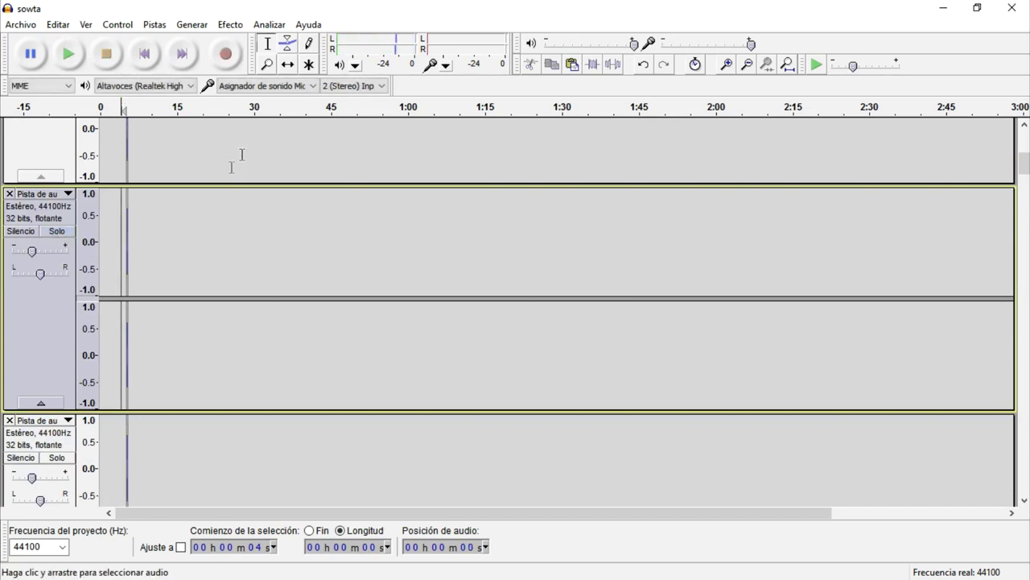
- Try shifting the three short vocal clips earlier, to about 0:04, by deleting silence before each, and play the mix from about 0:02
{"action": "scroll", "coordinate": [161, 274], "scroll_direction": "up", "scroll_amount": 5}
{"action": "left_click", "coordinate": [129, 367]}
{"action": "scroll", "coordinate": [129, 367], "scroll_direction": "down", "scroll_amount": 1}
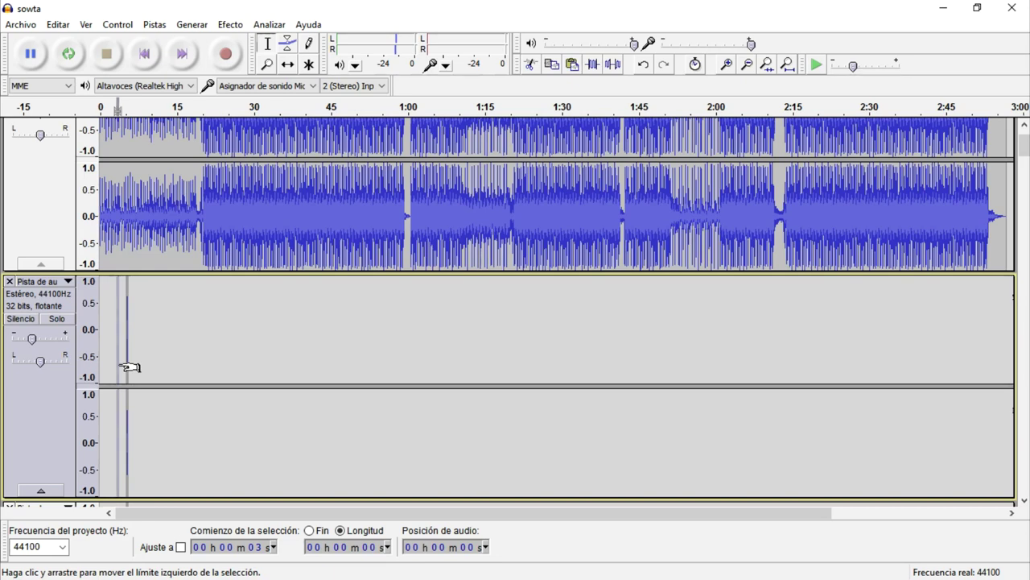
{"action": "left_click_drag", "start_coordinate": [129, 367], "coordinate": [110, 368]}
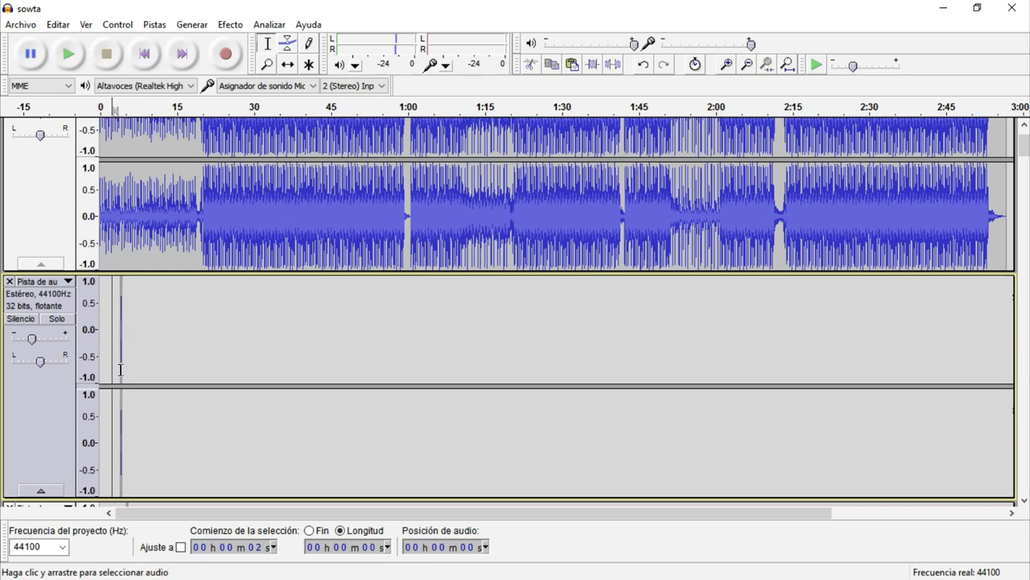
{"action": "scroll", "coordinate": [128, 435], "scroll_direction": "down", "scroll_amount": 3}
{"action": "left_click", "coordinate": [118, 341]}
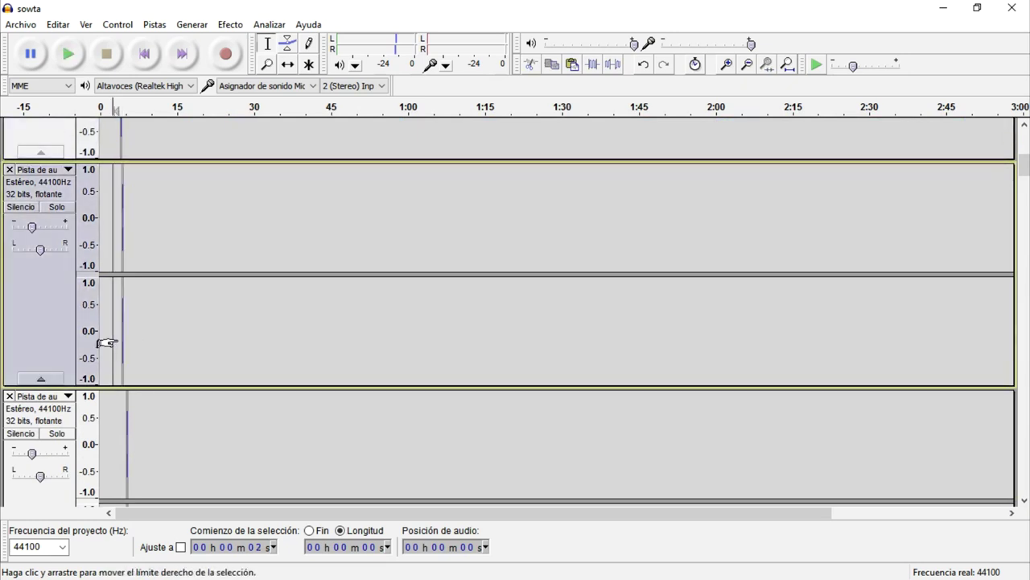
{"action": "scroll", "coordinate": [132, 363], "scroll_direction": "down", "scroll_amount": 3}
{"action": "left_click", "coordinate": [114, 324]}
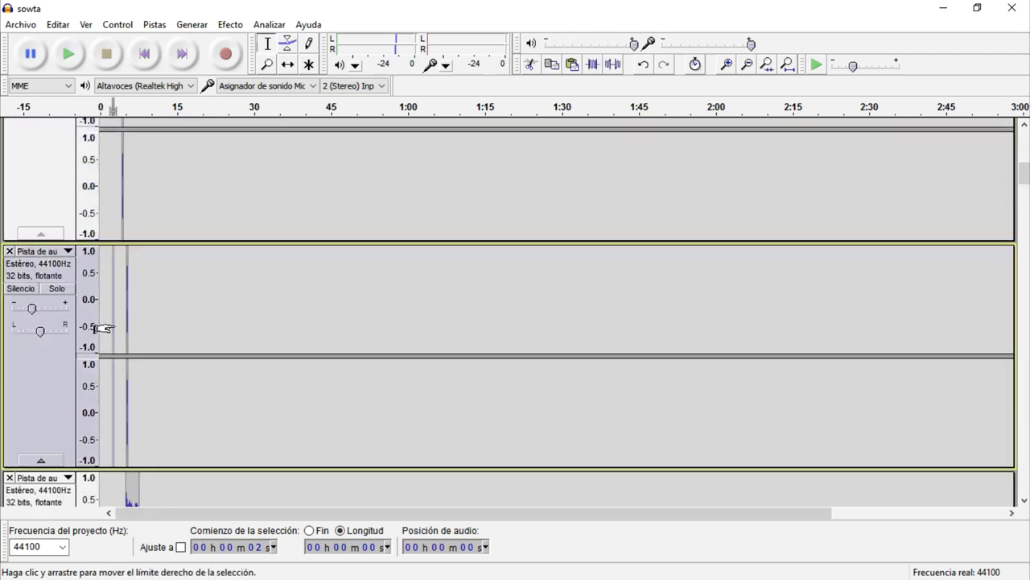
{"action": "key", "text": "space"}
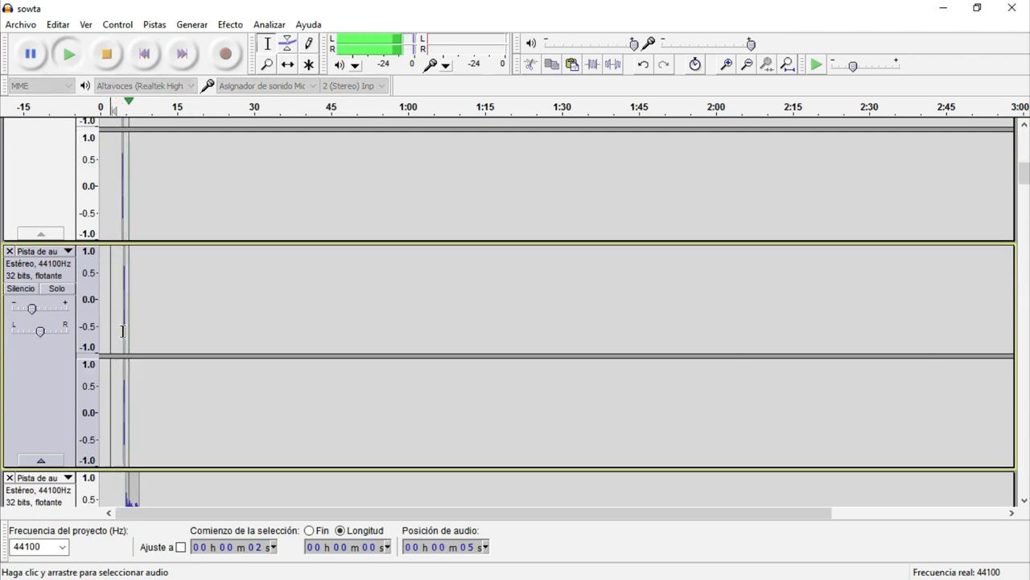
{"action": "key", "text": "space"}
- Undo the silence deletions that shifted the three short vocal clips to about 0:04
{"action": "left_click", "coordinate": [122, 330]}
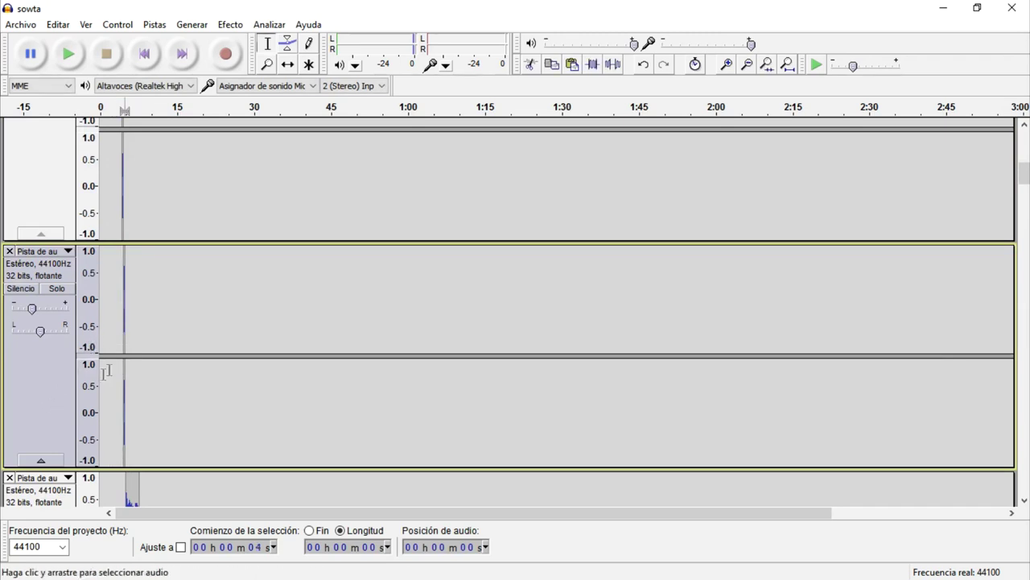
{"action": "left_click", "coordinate": [644, 67]}
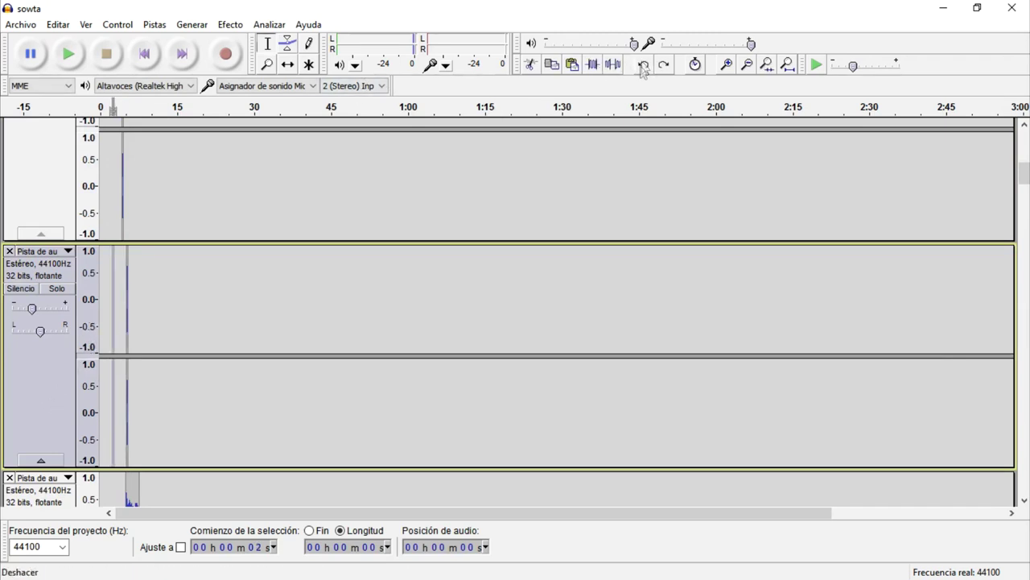
{"action": "left_click", "coordinate": [120, 291]}
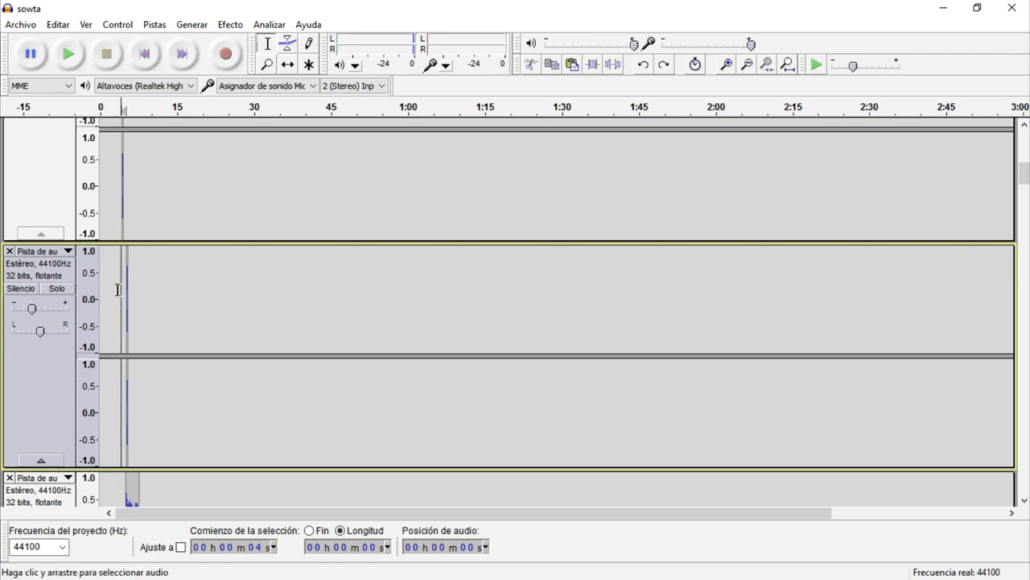
{"action": "key", "text": "Down"}
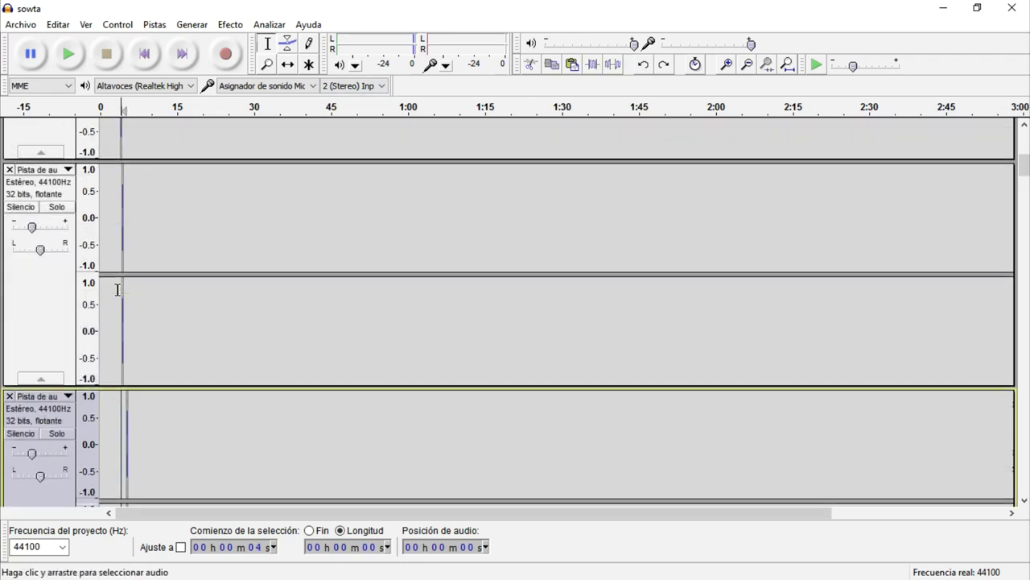
{"action": "left_click", "coordinate": [645, 66]}
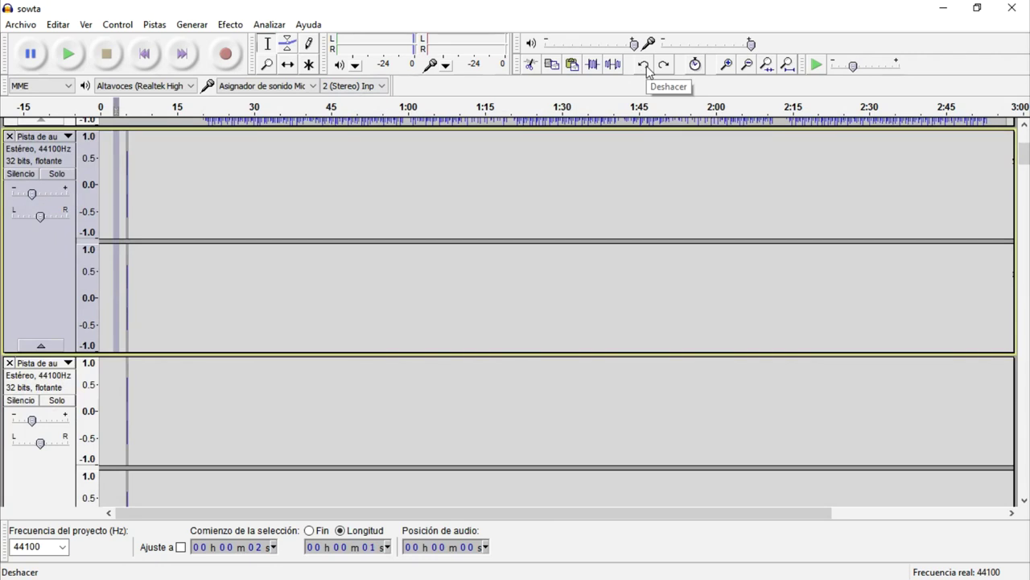
- Shift the three short vocal clips slightly earlier by deleting a brief, differing stretch of silence before each, and play from about 0:03
{"action": "left_click", "coordinate": [127, 319]}
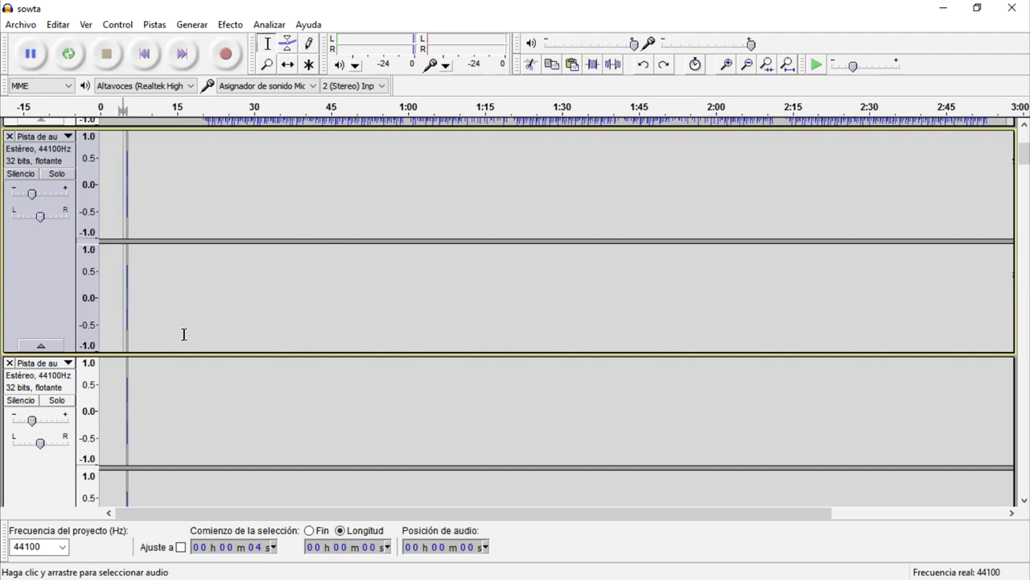
{"action": "scroll", "coordinate": [184, 333], "scroll_direction": "down", "scroll_amount": 3}
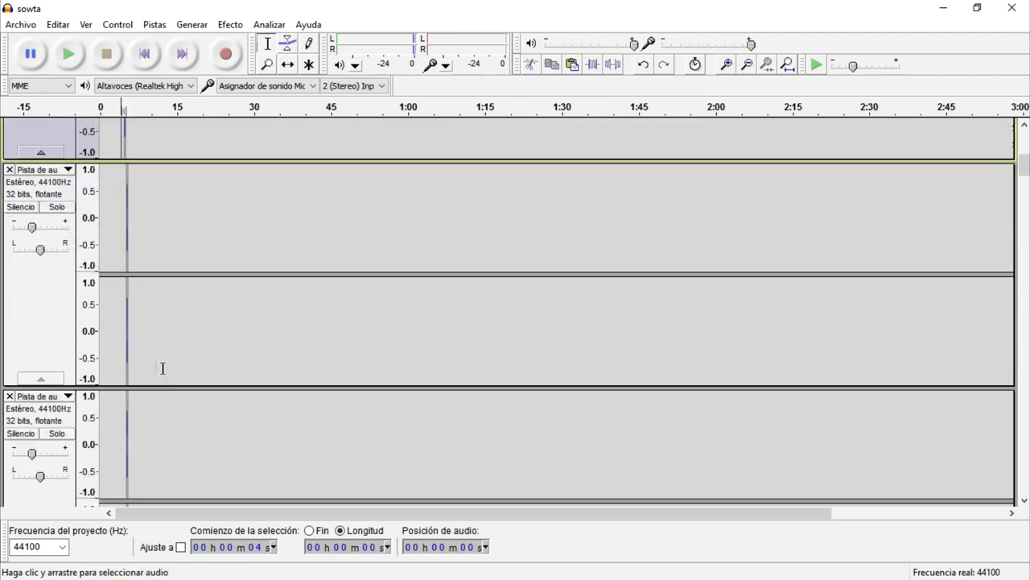
{"action": "left_click", "coordinate": [120, 309]}
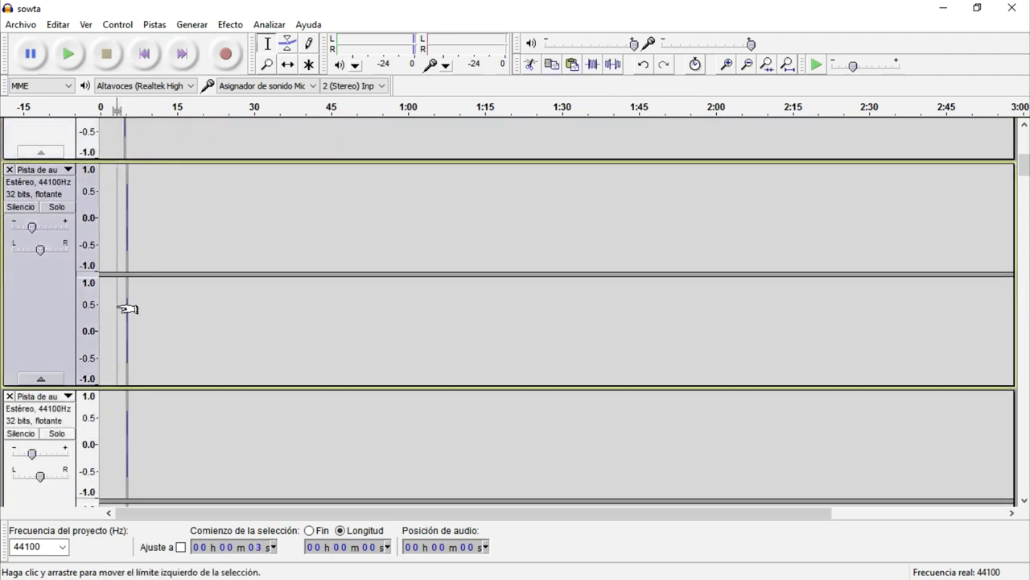
{"action": "scroll", "coordinate": [128, 322], "scroll_direction": "down", "scroll_amount": 4}
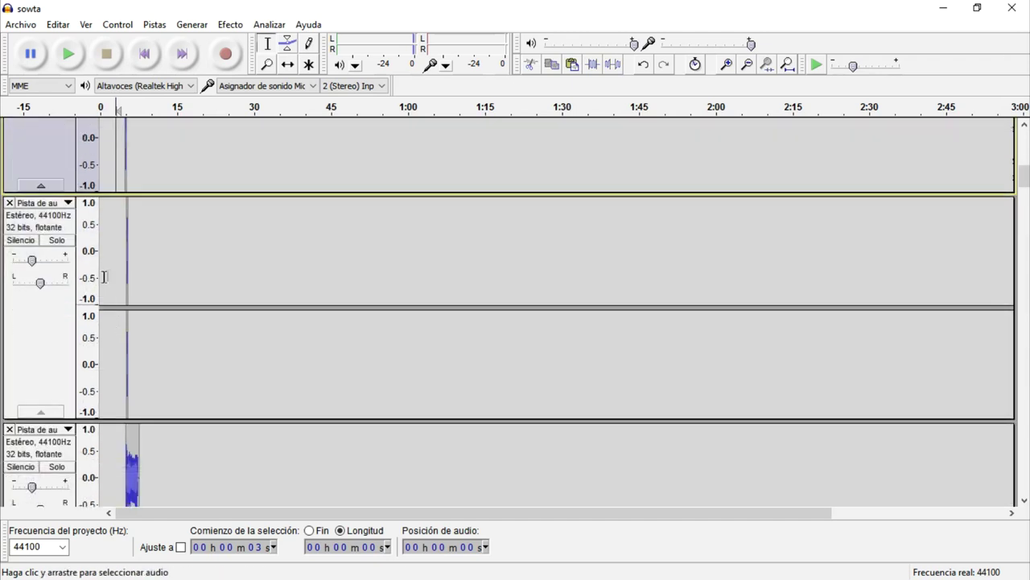
{"action": "left_click", "coordinate": [119, 277]}
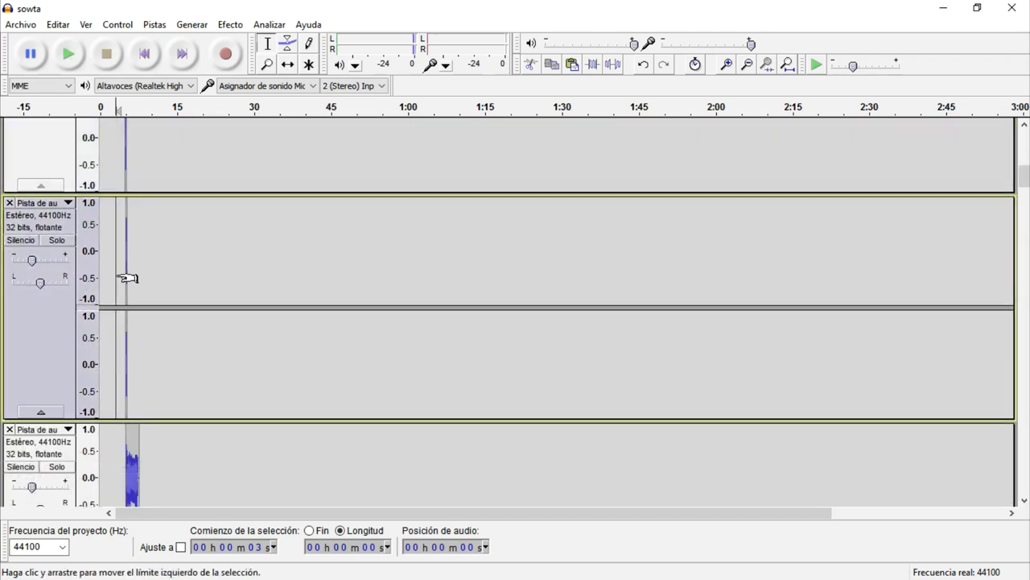
{"action": "key", "text": "space"}
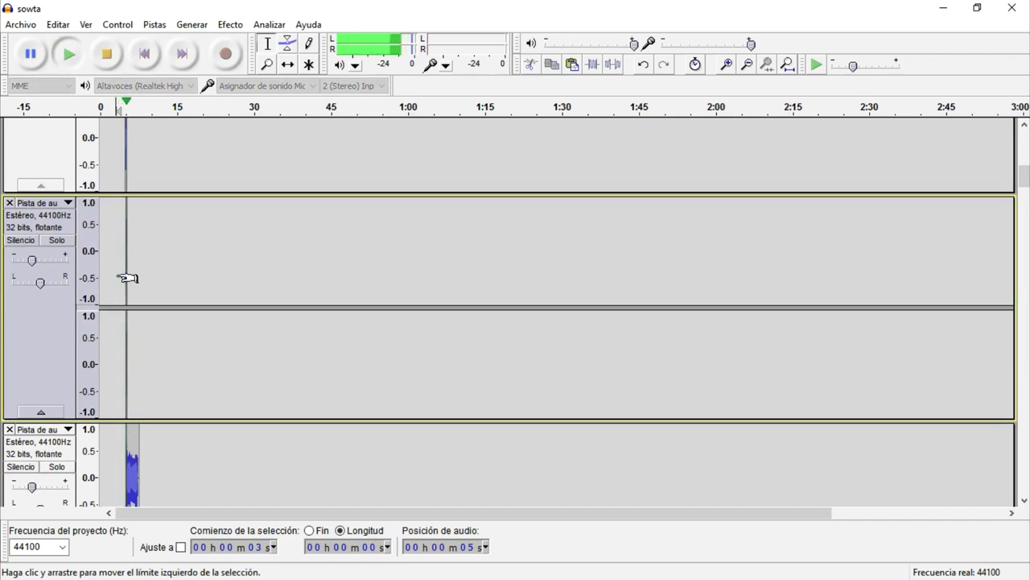
{"action": "key", "text": "space"}
- Pan the selected short vocal track fully right and the one above it fully left, and play the mix from about 0:03
{"action": "scroll", "coordinate": [121, 274], "scroll_direction": "up", "scroll_amount": 5}
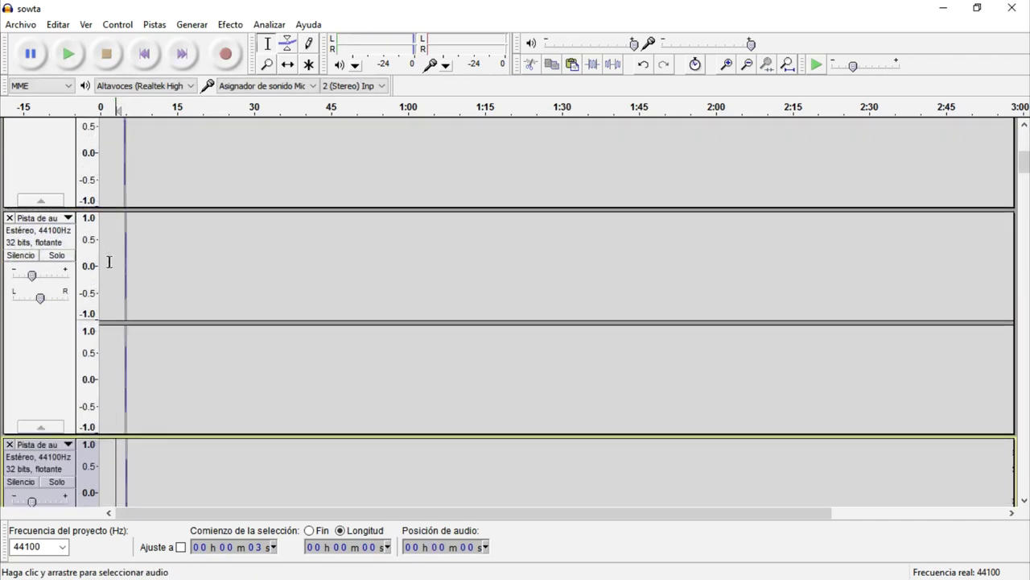
{"action": "scroll", "coordinate": [88, 322], "scroll_direction": "down", "scroll_amount": 5}
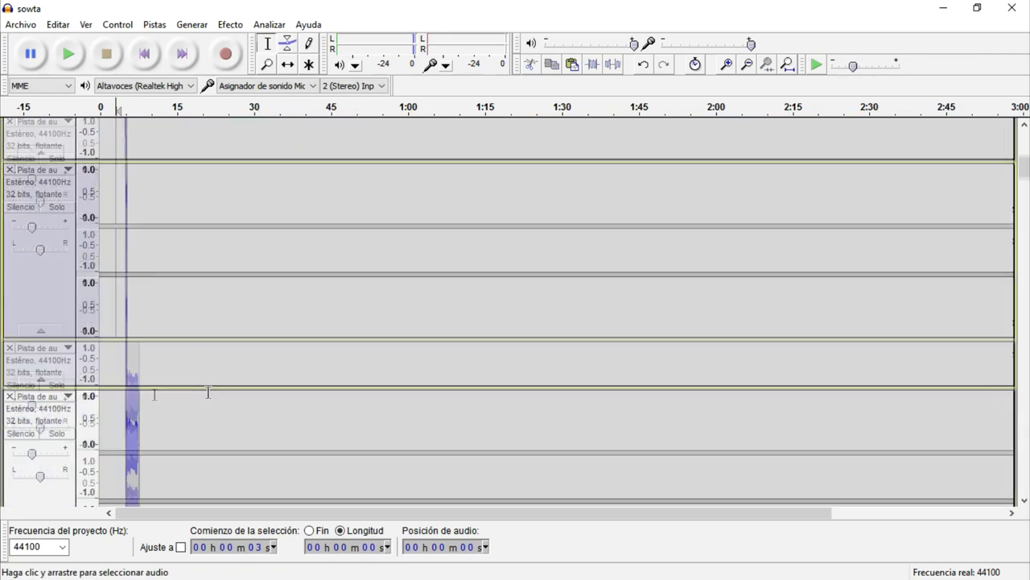
{"action": "left_click", "coordinate": [70, 324]}
{"action": "left_click_drag", "start_coordinate": [39, 345], "coordinate": [67, 347]}
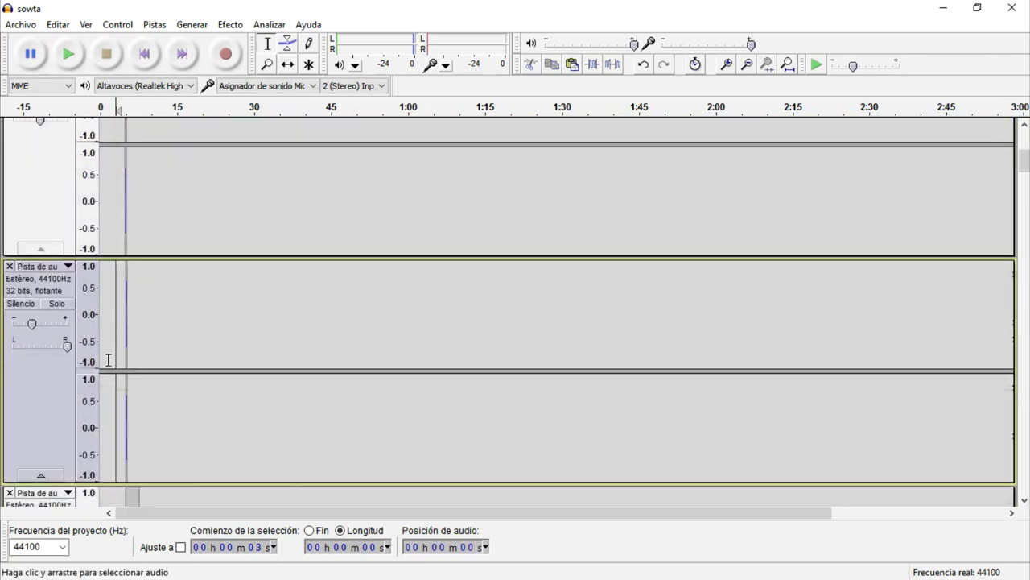
{"action": "scroll", "coordinate": [48, 306], "scroll_direction": "up", "scroll_amount": 4}
{"action": "left_click_drag", "start_coordinate": [40, 264], "coordinate": [12, 265]}
{"action": "key", "text": "space"}
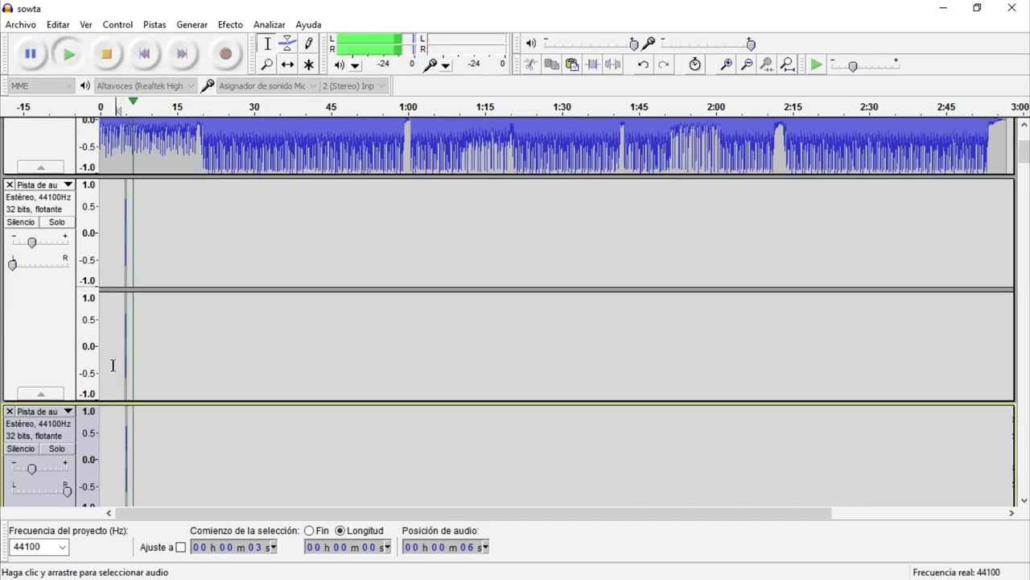
{"action": "key", "text": "space"}
- Set the gain of both very short vocal tracks, panned fully left and fully right, to -15 dB and play the mix from about 0:03
{"action": "double_click", "coordinate": [32, 243]}
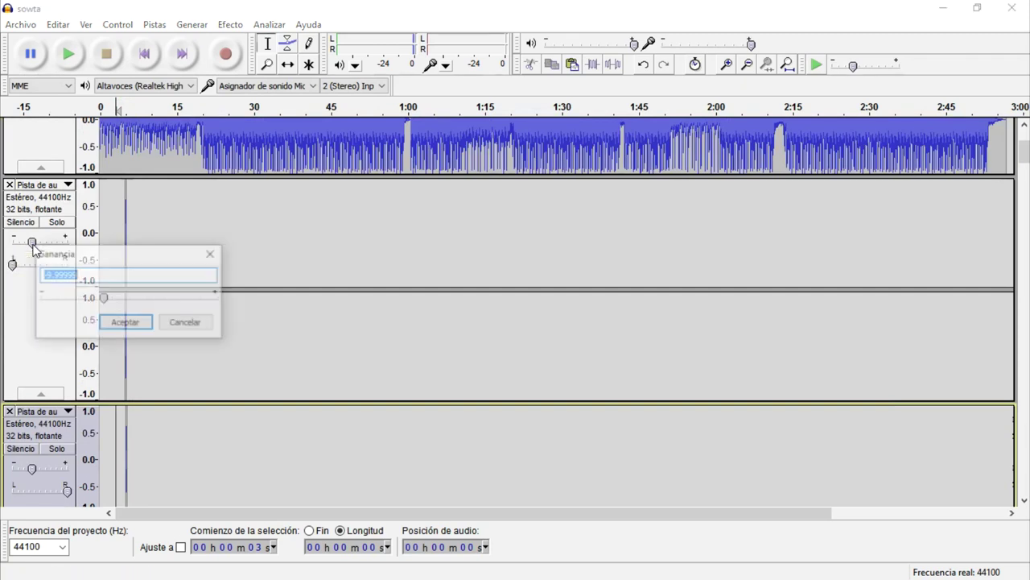
{"action": "type", "text": "-15"}
{"action": "key", "text": "Return"}
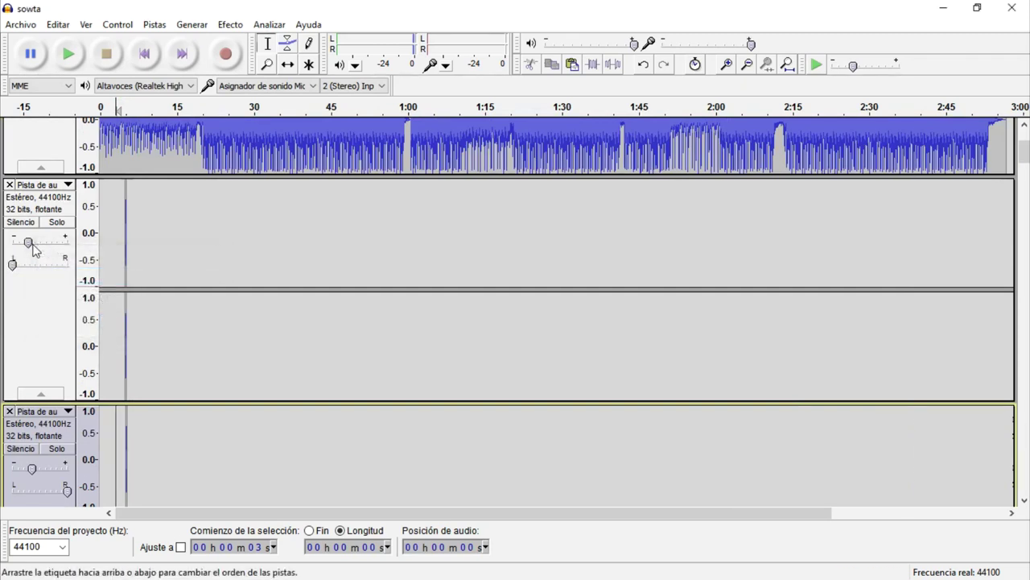
{"action": "scroll", "coordinate": [38, 297], "scroll_direction": "down", "scroll_amount": 3}
{"action": "double_click", "coordinate": [30, 325]}
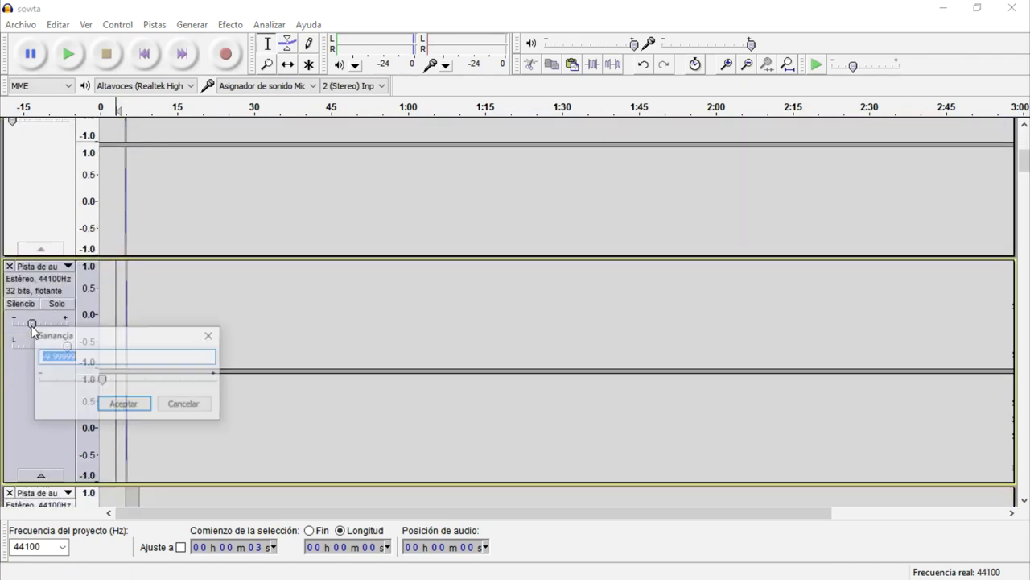
{"action": "type", "text": "-15"}
{"action": "key", "text": "Return"}
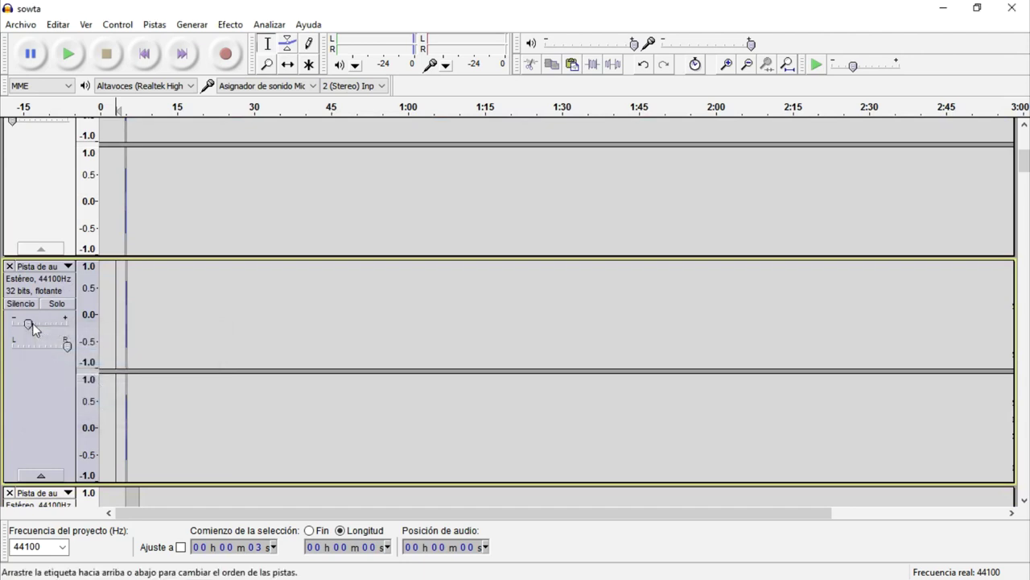
{"action": "key", "text": "space"}
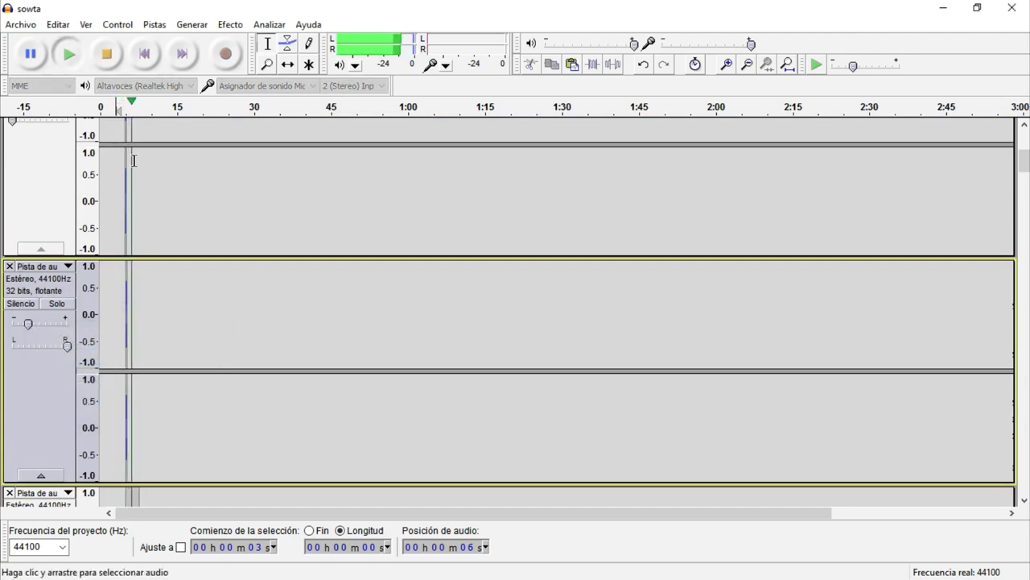
{"action": "left_click", "coordinate": [106, 54]}
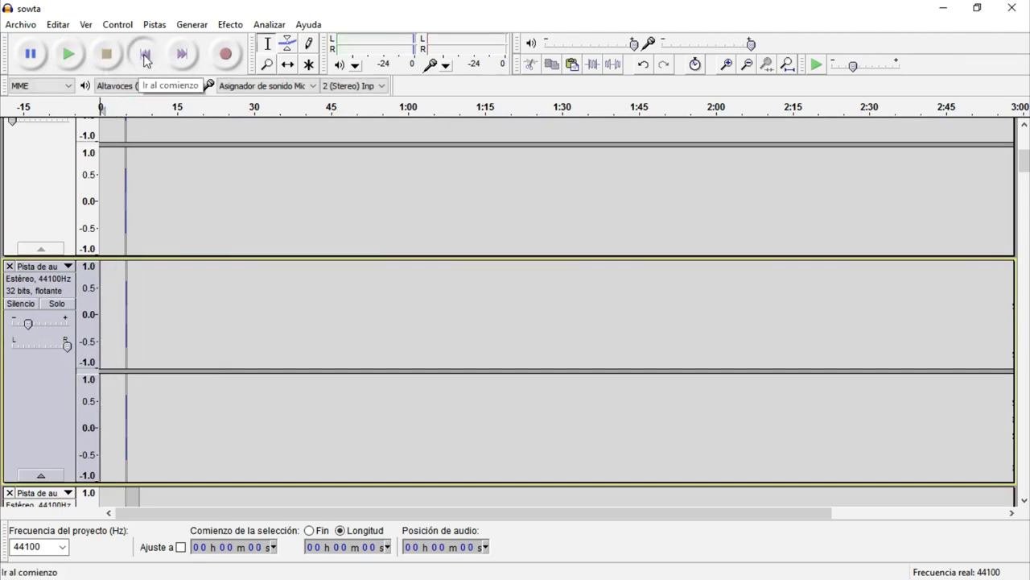
- Remove the two very short vocal tracks panned fully left and fully right below the backing track
{"action": "scroll", "coordinate": [166, 341], "scroll_direction": "down", "scroll_amount": 3}
{"action": "scroll", "coordinate": [166, 338], "scroll_direction": "up", "scroll_amount": 3}
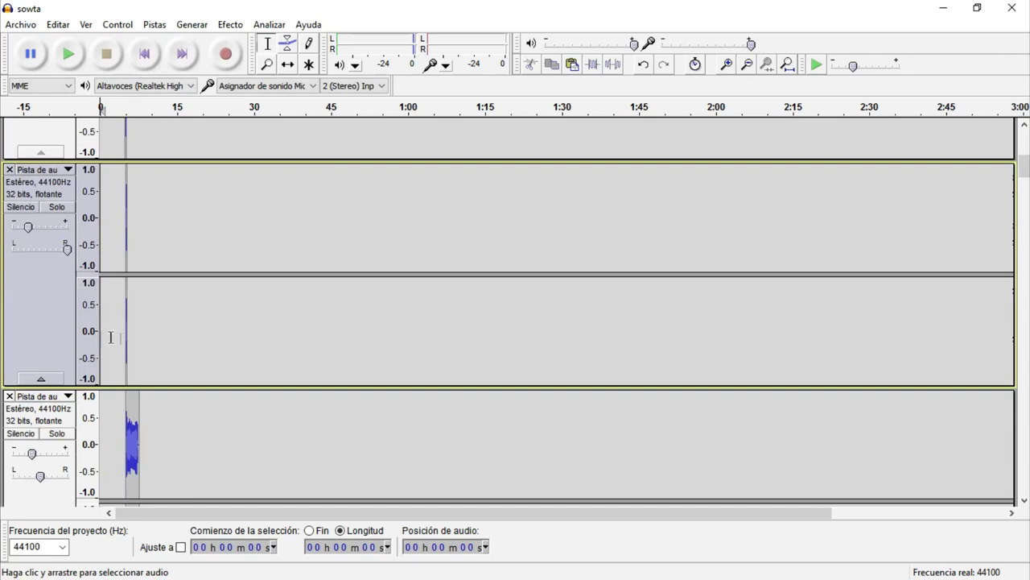
{"action": "scroll", "coordinate": [120, 338], "scroll_direction": "up", "scroll_amount": 4}
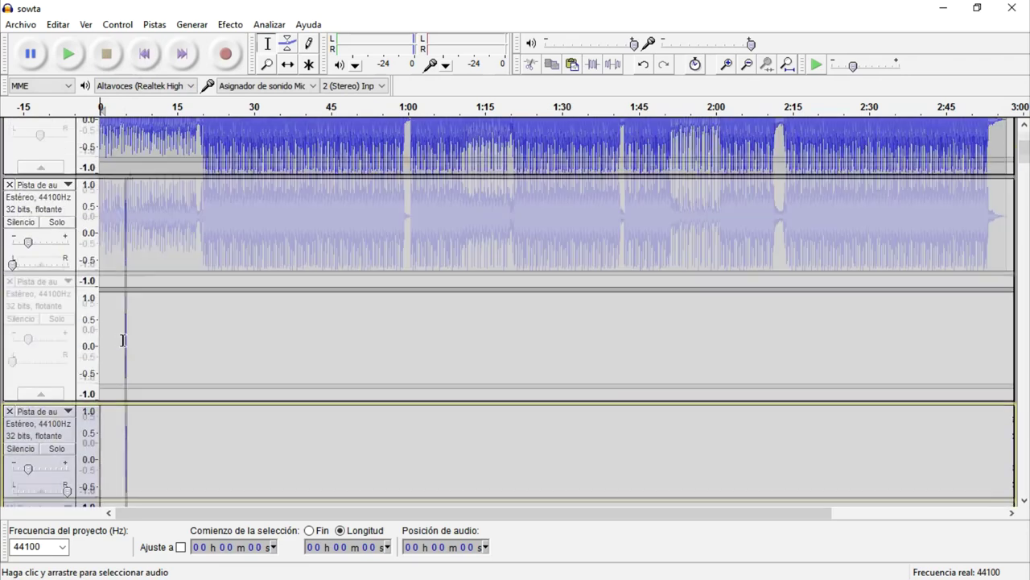
{"action": "scroll", "coordinate": [119, 359], "scroll_direction": "up", "scroll_amount": 3, "text": "ctrl"}
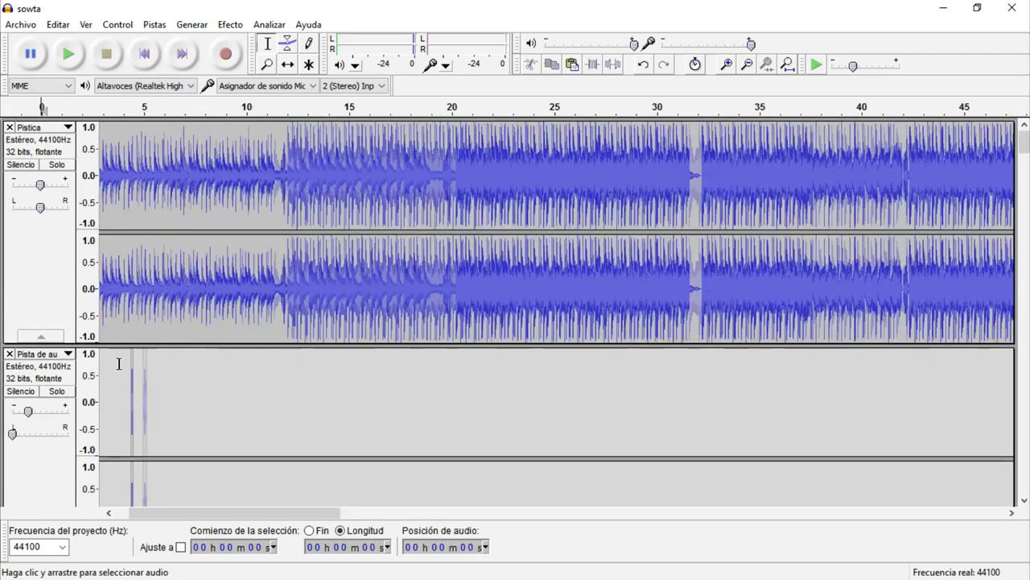
{"action": "left_click_drag", "start_coordinate": [10, 354], "coordinate": [14, 366]}
{"action": "scroll", "coordinate": [141, 367], "scroll_direction": "down", "scroll_amount": 3}
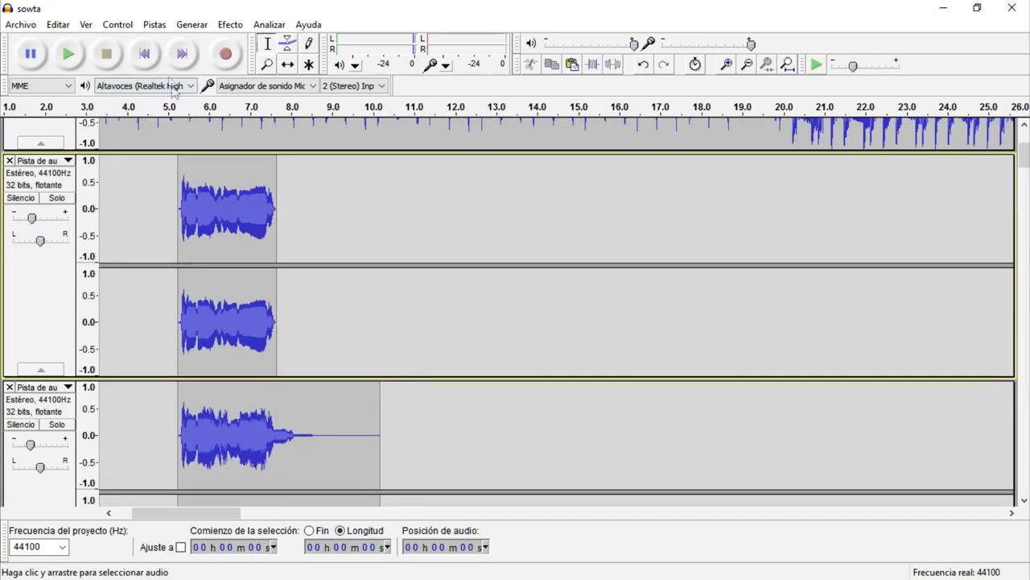
- Play the mix from about 0:06 to hear the panned vocal clips that begin just after 0:07
{"action": "scroll", "coordinate": [242, 128], "scroll_direction": "left", "scroll_amount": 2}
{"action": "scroll", "coordinate": [330, 161], "scroll_direction": "down", "scroll_amount": 3, "text": "ctrl"}
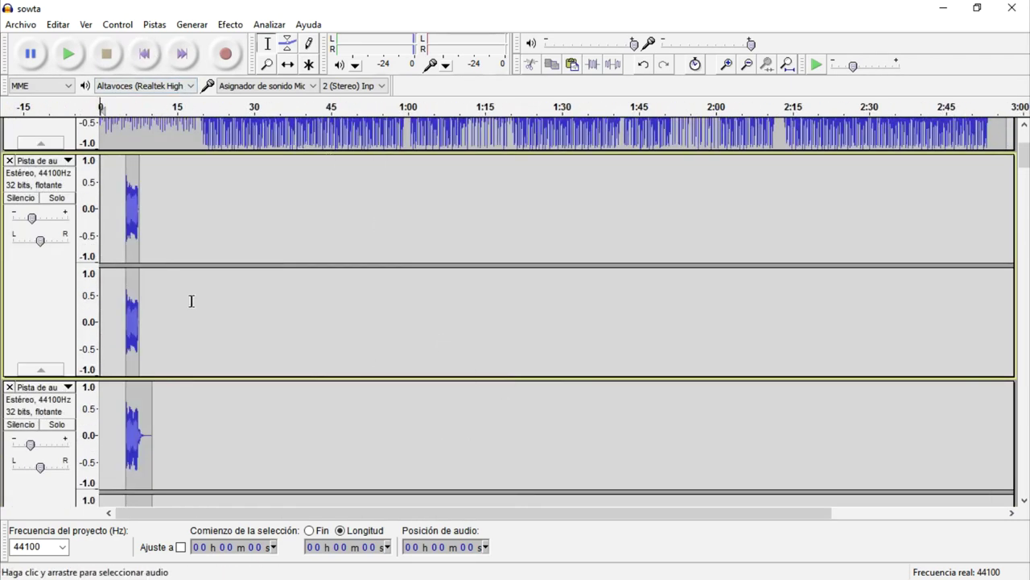
{"action": "scroll", "coordinate": [190, 299], "scroll_direction": "down", "scroll_amount": 5}
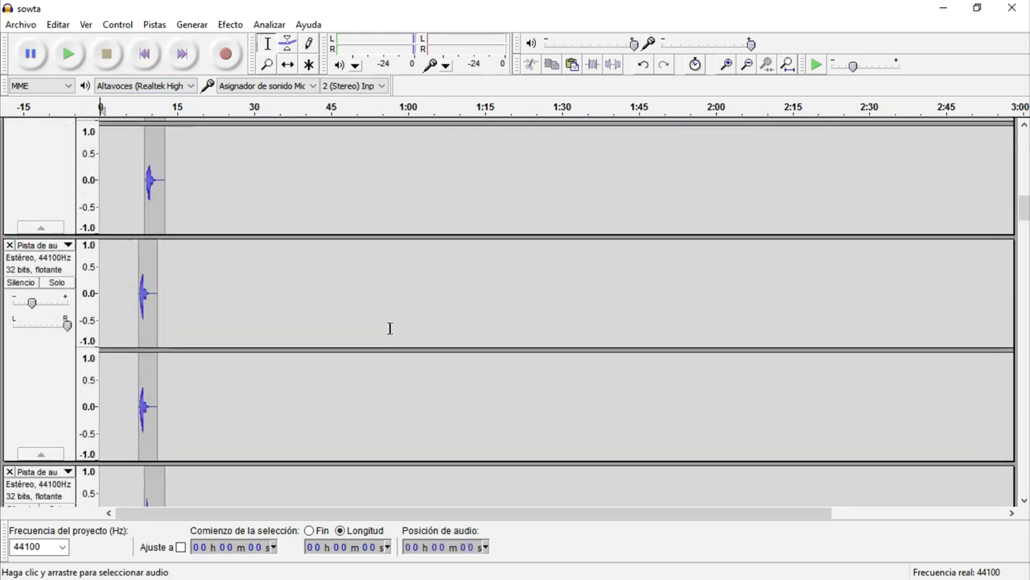
{"action": "scroll", "coordinate": [386, 334], "scroll_direction": "down", "scroll_amount": 1}
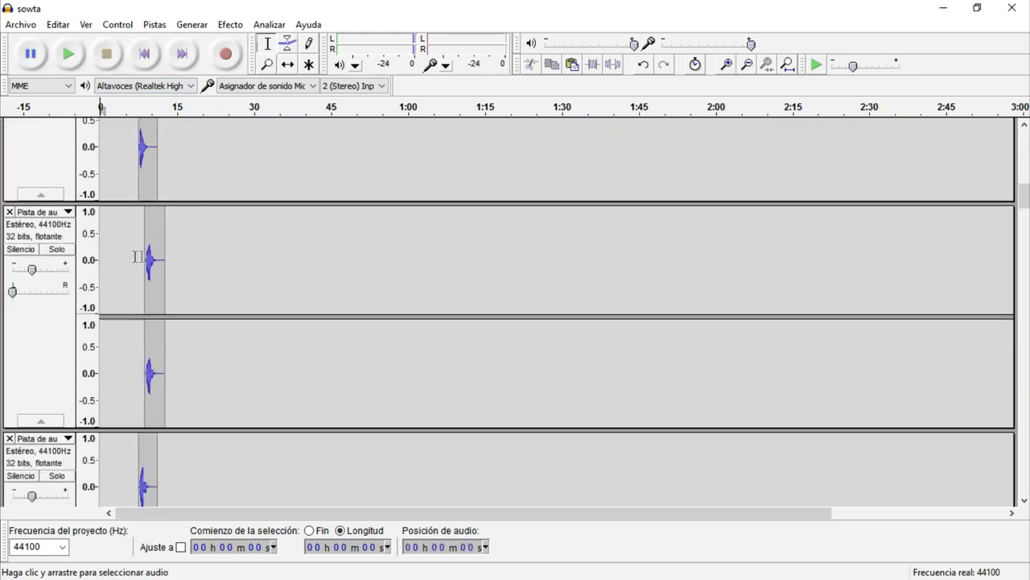
{"action": "scroll", "coordinate": [145, 244], "scroll_direction": "down", "scroll_amount": 4}
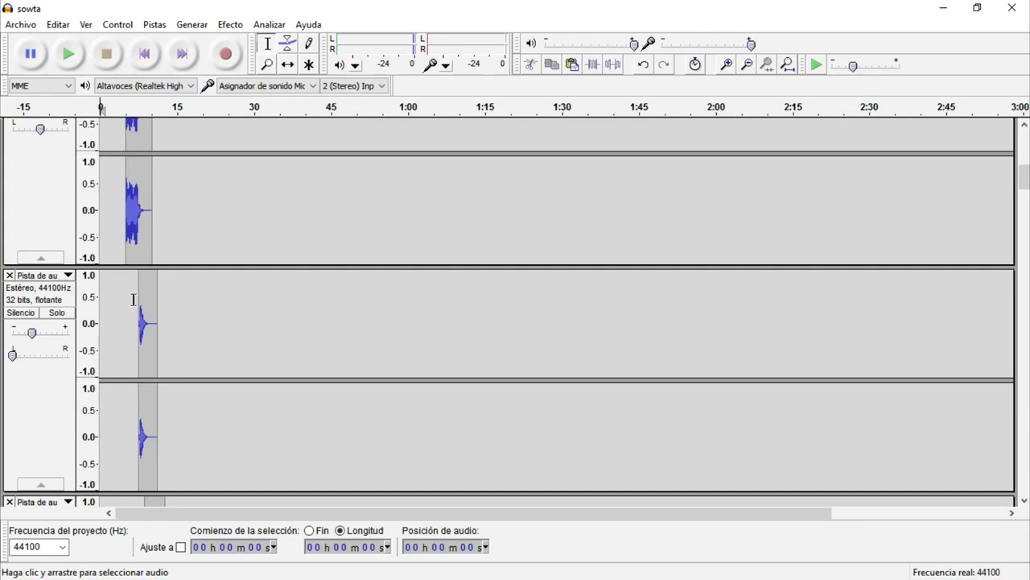
{"action": "left_click", "coordinate": [133, 299]}
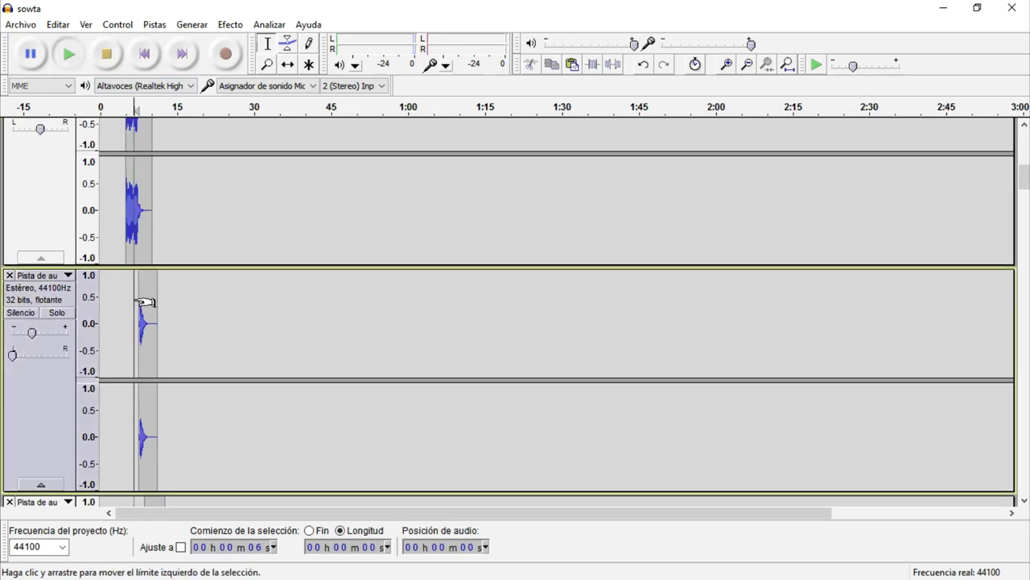
{"action": "key", "text": "space"}
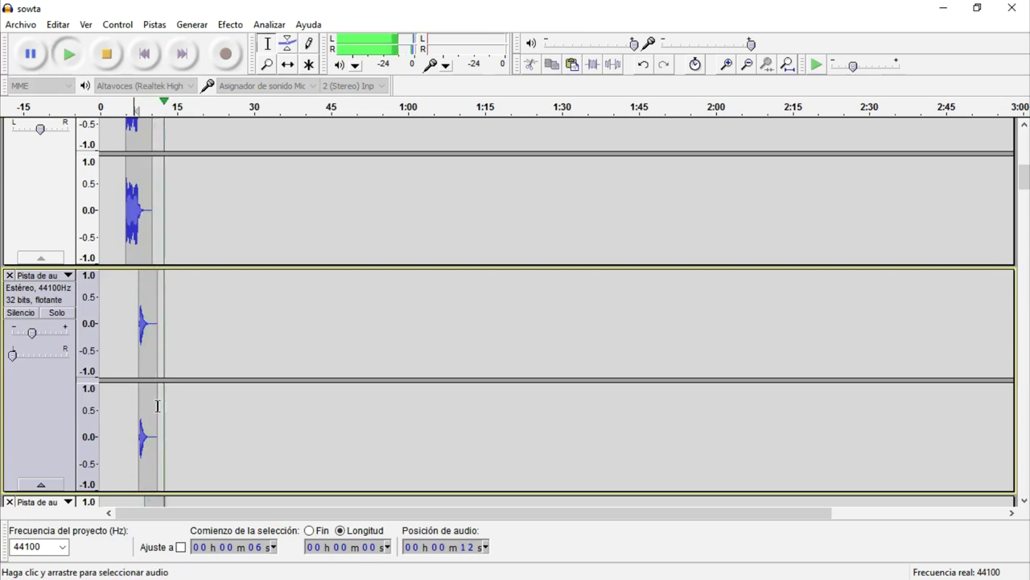
{"action": "key", "text": "space"}
- Examine the two left-panned vocal clips between about 0:07 and 0:12 and locate the fade effects that suit them
{"action": "scroll", "coordinate": [158, 405], "scroll_direction": "down", "scroll_amount": 2}
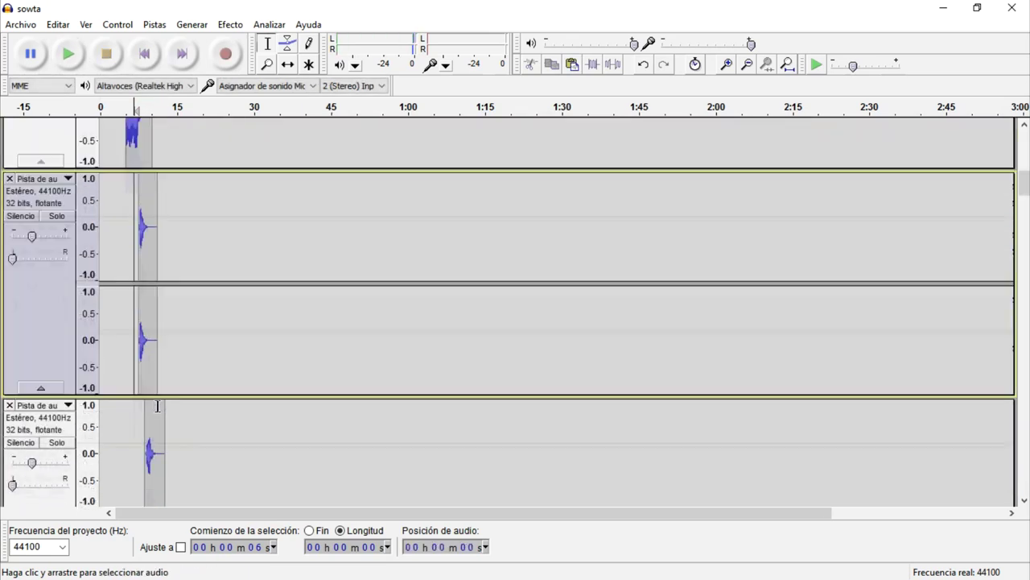
{"action": "scroll", "coordinate": [158, 406], "scroll_direction": "up", "scroll_amount": 1}
{"action": "double_click", "coordinate": [150, 289]}
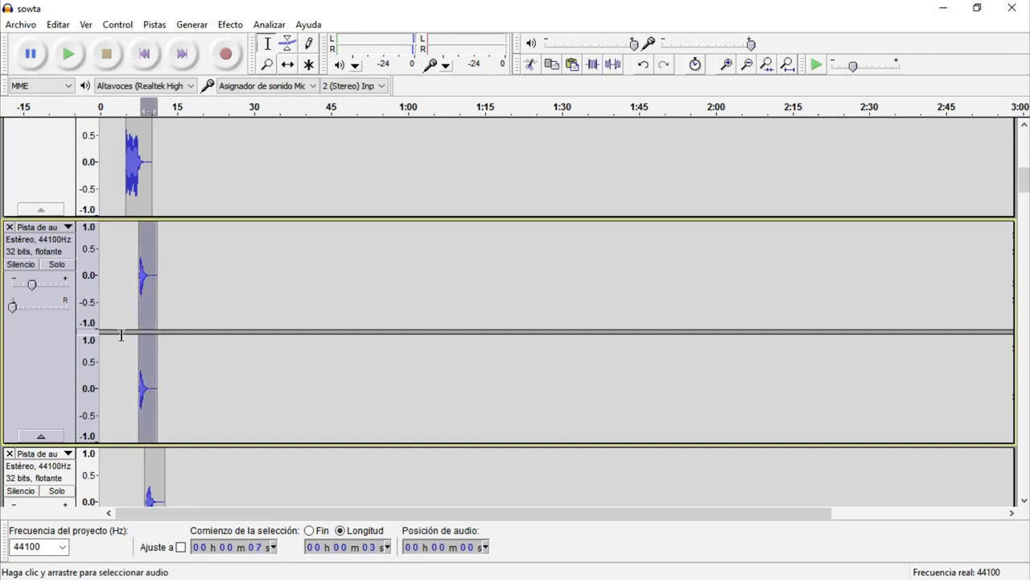
{"action": "scroll", "coordinate": [150, 305], "scroll_direction": "up", "scroll_amount": 4}
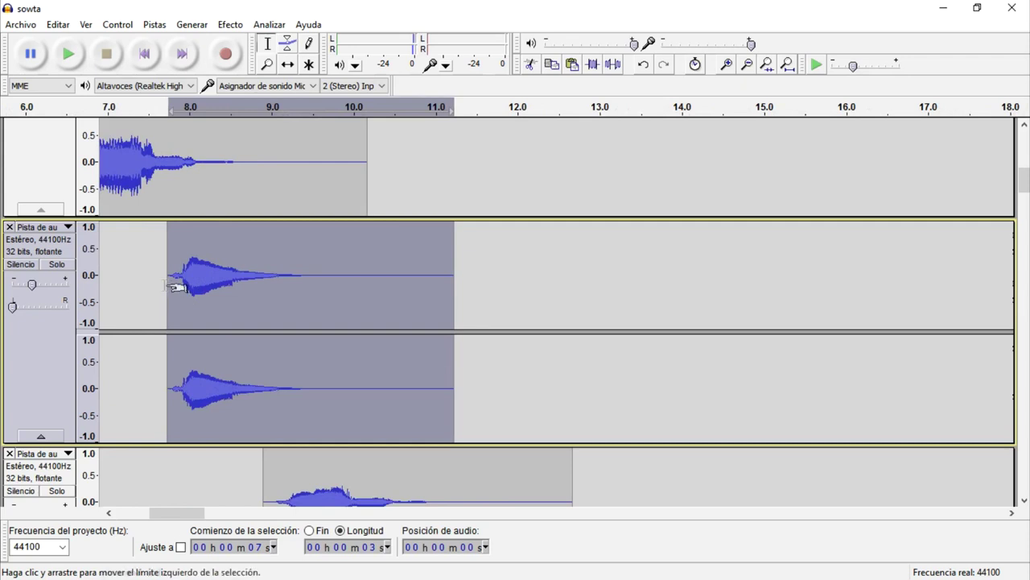
{"action": "left_click", "coordinate": [153, 287]}
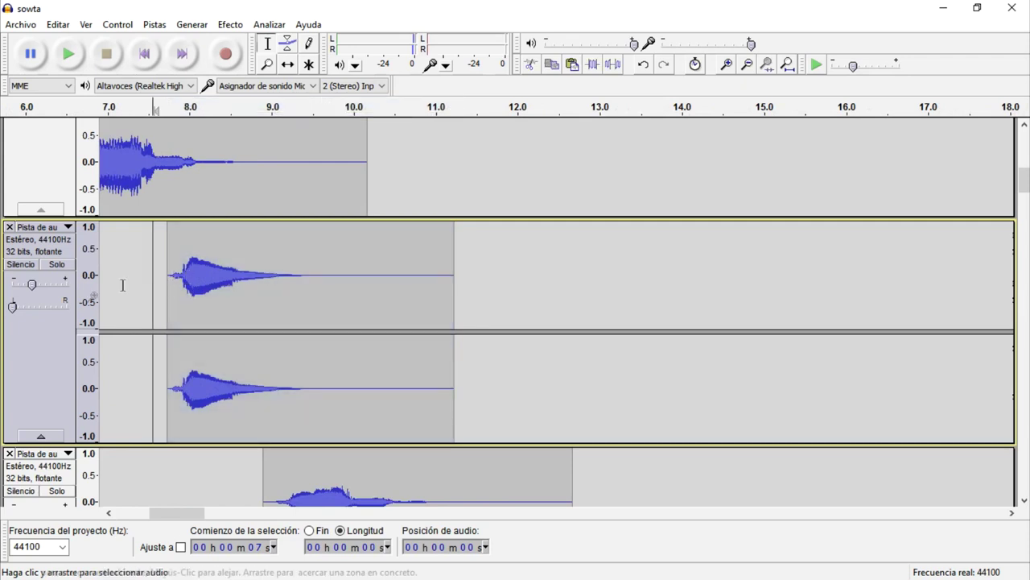
{"action": "double_click", "coordinate": [173, 307]}
{"action": "left_click", "coordinate": [244, 28]}
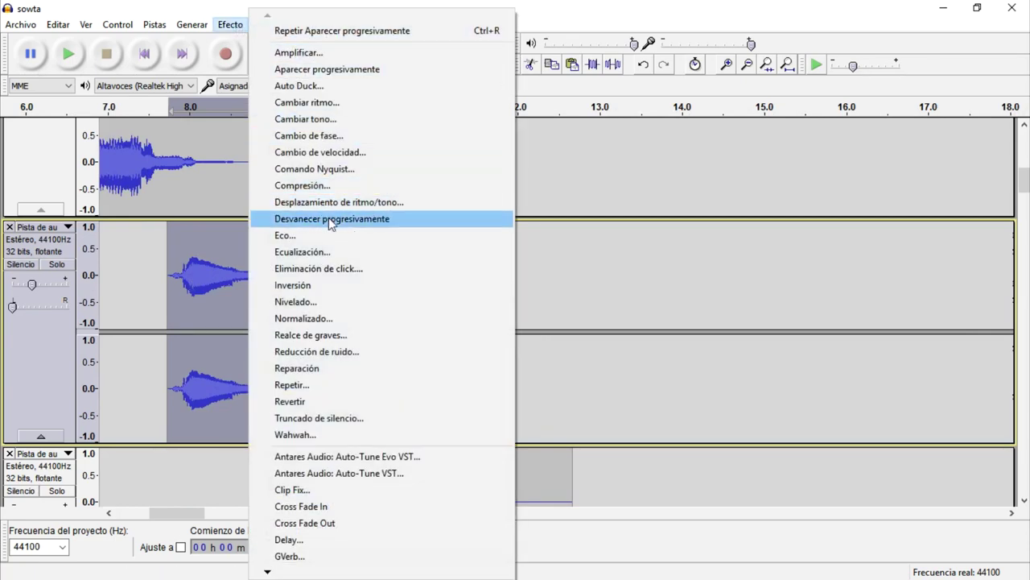
{"action": "left_click", "coordinate": [103, 322]}
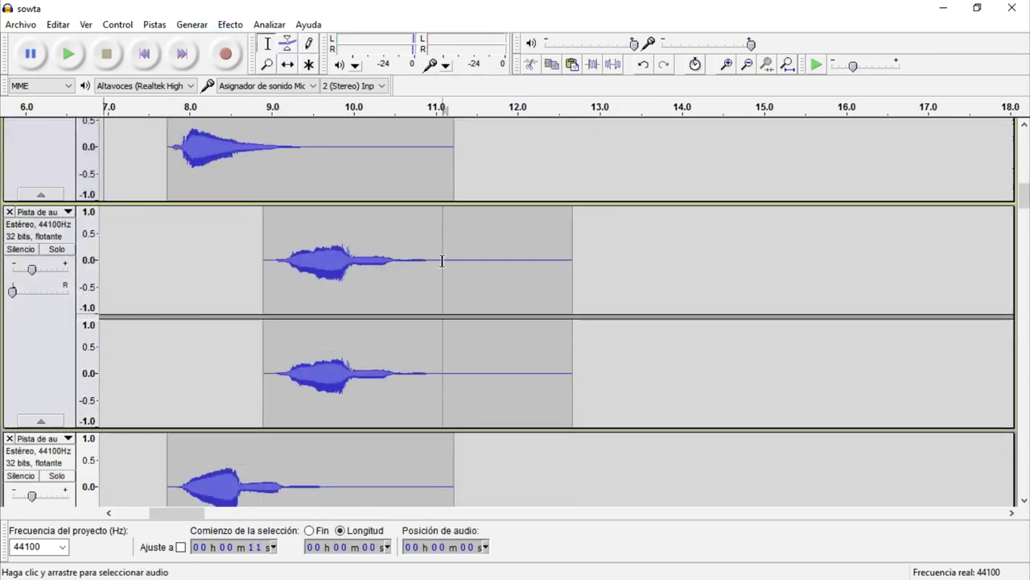
{"action": "double_click", "coordinate": [371, 220]}
{"action": "left_click", "coordinate": [230, 25]}
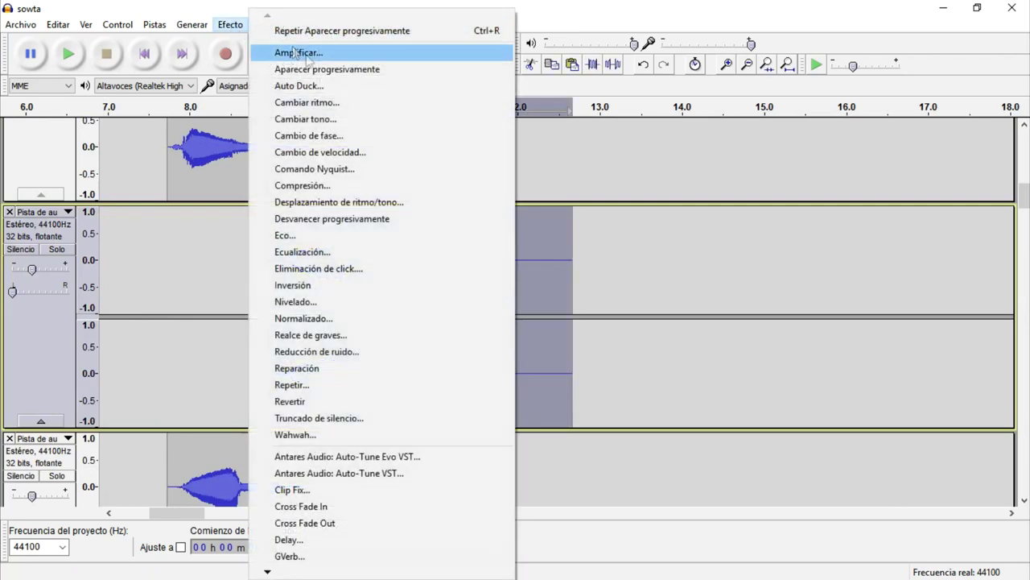
{"action": "left_click", "coordinate": [161, 261]}
- Examine the two right-panned vocal clips and locate the fade-in effect for the first and the fade-out effect for the second
{"action": "scroll", "coordinate": [349, 301], "scroll_direction": "down", "scroll_amount": 2}
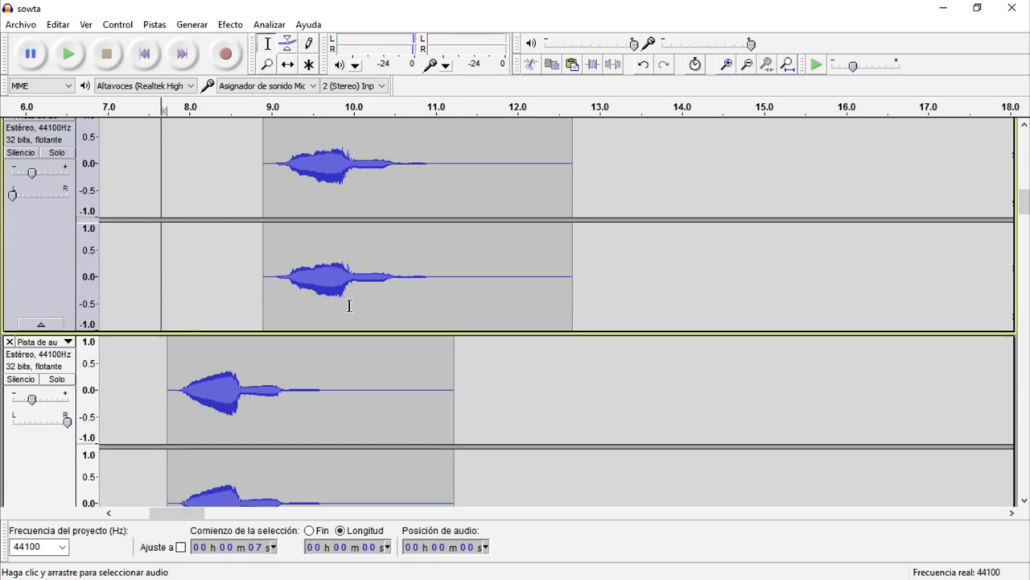
{"action": "scroll", "coordinate": [347, 301], "scroll_direction": "down", "scroll_amount": 4}
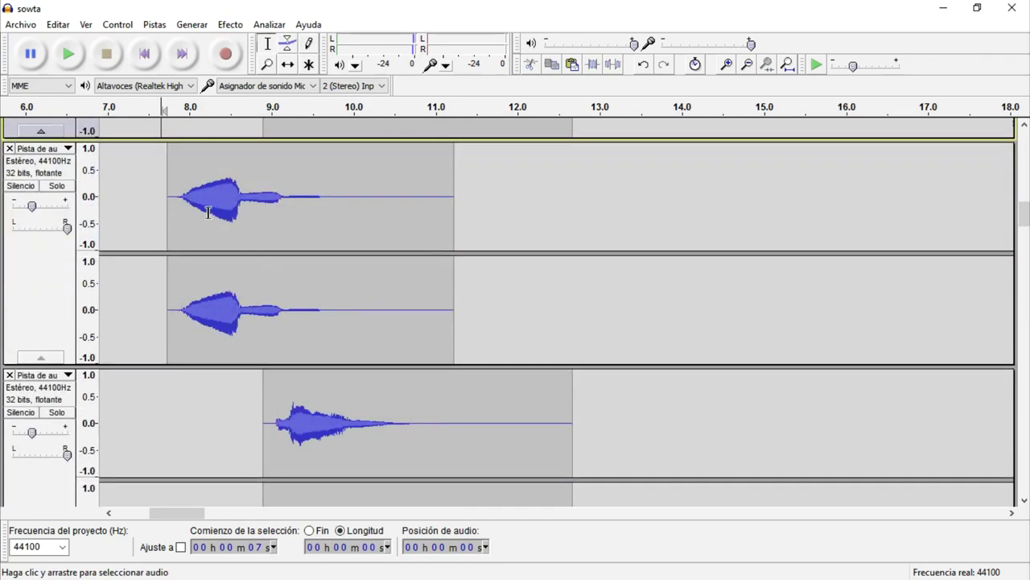
{"action": "double_click", "coordinate": [208, 213]}
{"action": "left_click", "coordinate": [230, 24]}
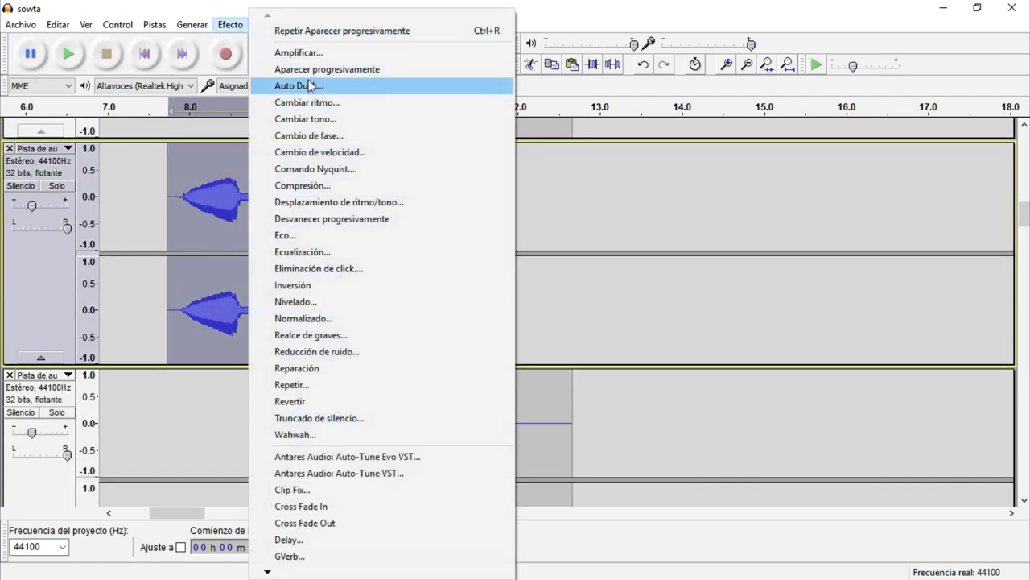
{"action": "left_click", "coordinate": [326, 69]}
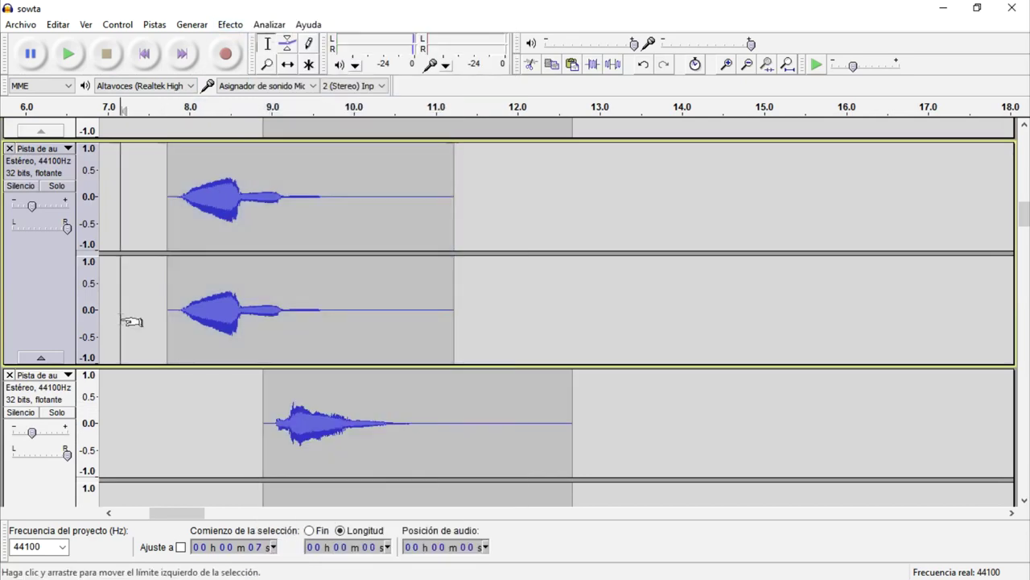
{"action": "scroll", "coordinate": [271, 345], "scroll_direction": "down", "scroll_amount": 3}
{"action": "double_click", "coordinate": [277, 342]}
{"action": "left_click", "coordinate": [228, 27]}
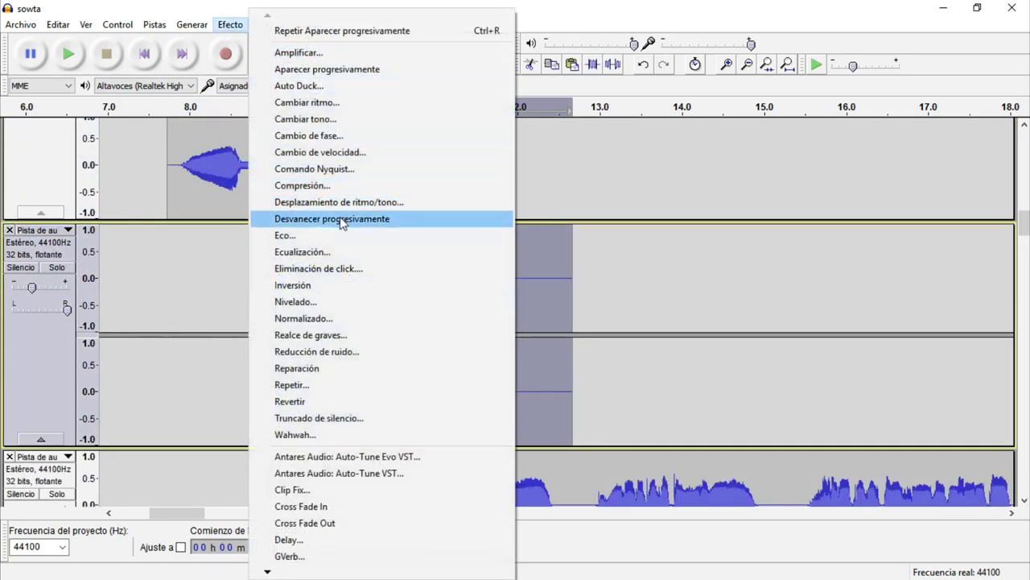
- Play the mix from about 0:07 to hear the fading left- and right-panned vocal clips
{"action": "left_click", "coordinate": [142, 297]}
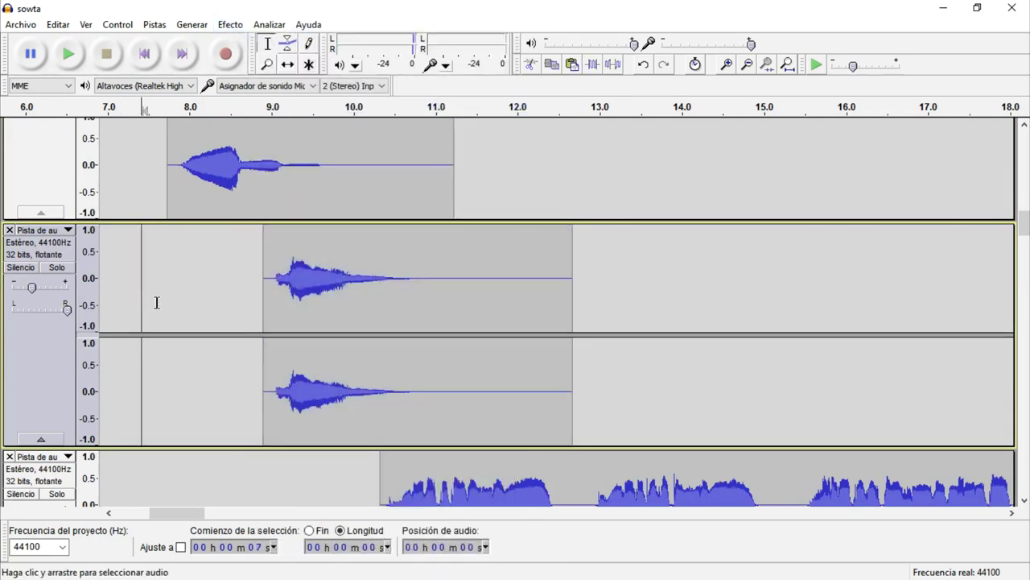
{"action": "key", "text": "space"}
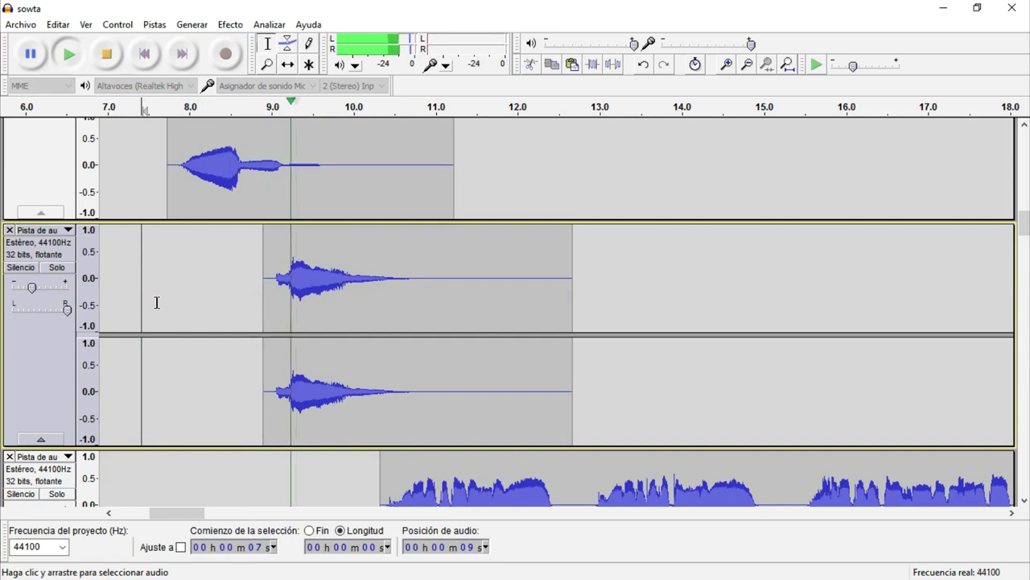
{"action": "key", "text": "space"}
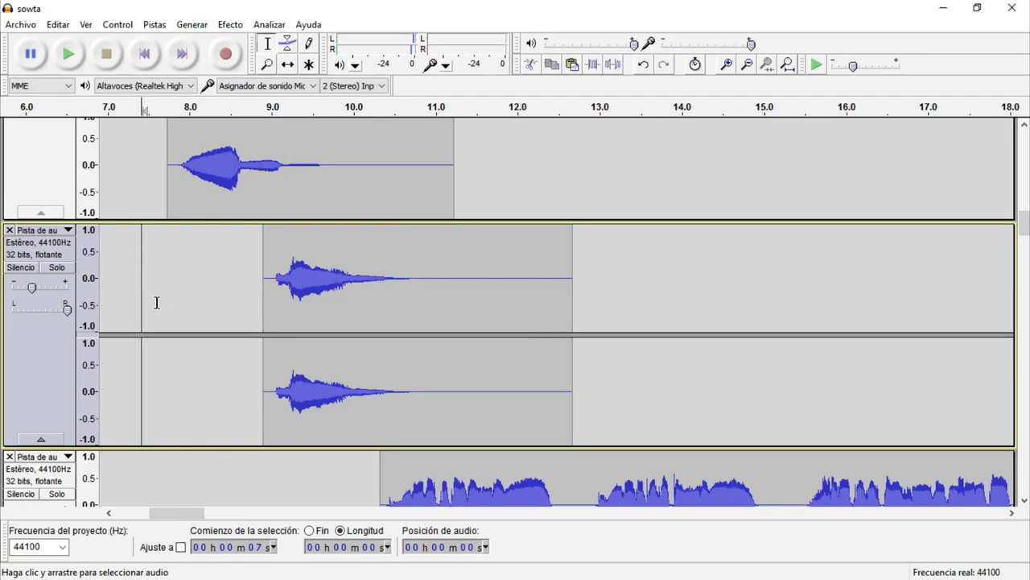
- Fit the whole project in view, return the playhead to the start and look through the vocal tracks
{"action": "key", "text": "ctrl+f"}
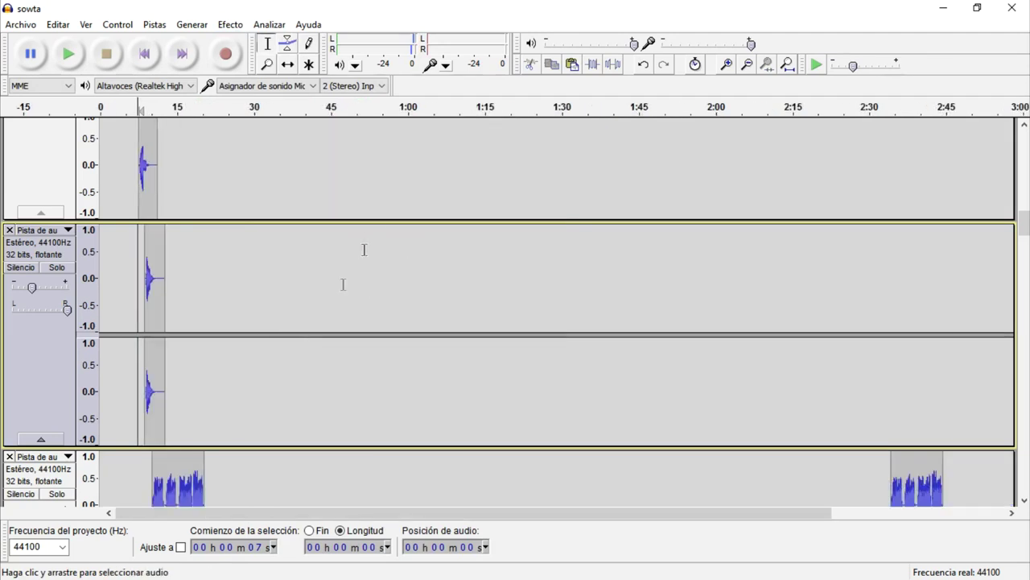
{"action": "scroll", "coordinate": [169, 333], "scroll_direction": "up", "scroll_amount": 5}
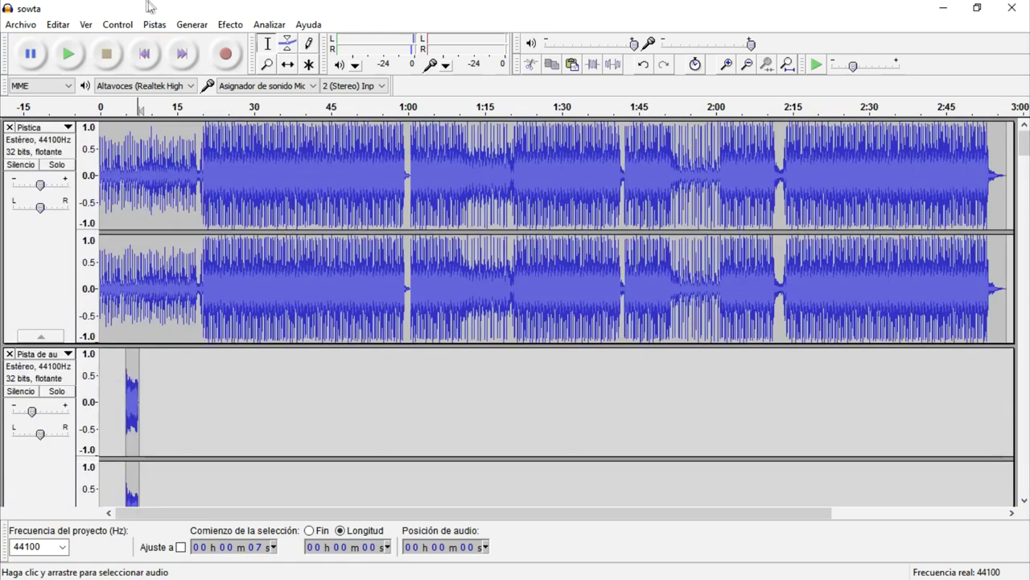
{"action": "left_click", "coordinate": [145, 56]}
{"action": "scroll", "coordinate": [294, 216], "scroll_direction": "down", "scroll_amount": 10}
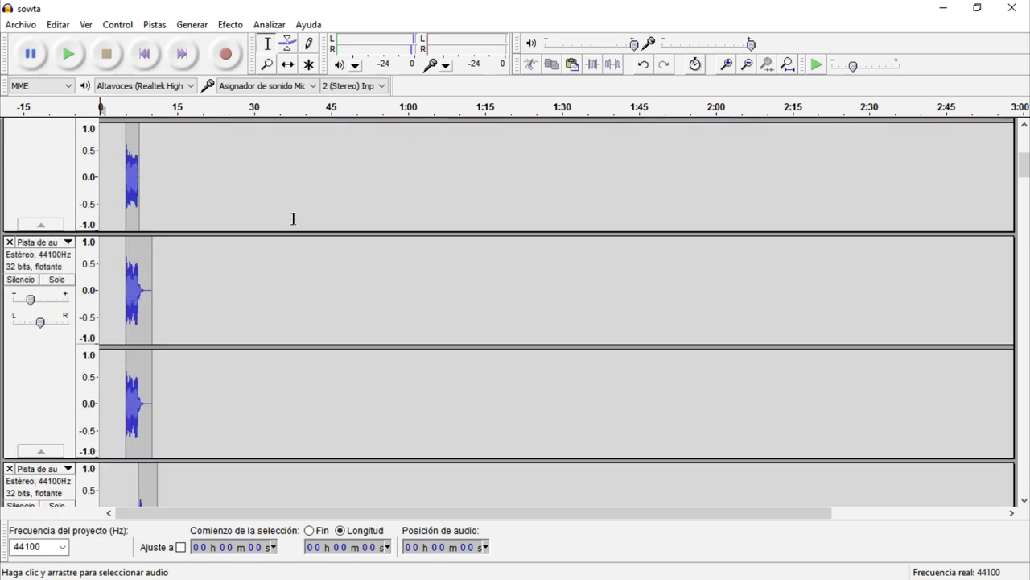
{"action": "scroll", "coordinate": [294, 219], "scroll_direction": "down", "scroll_amount": 10}
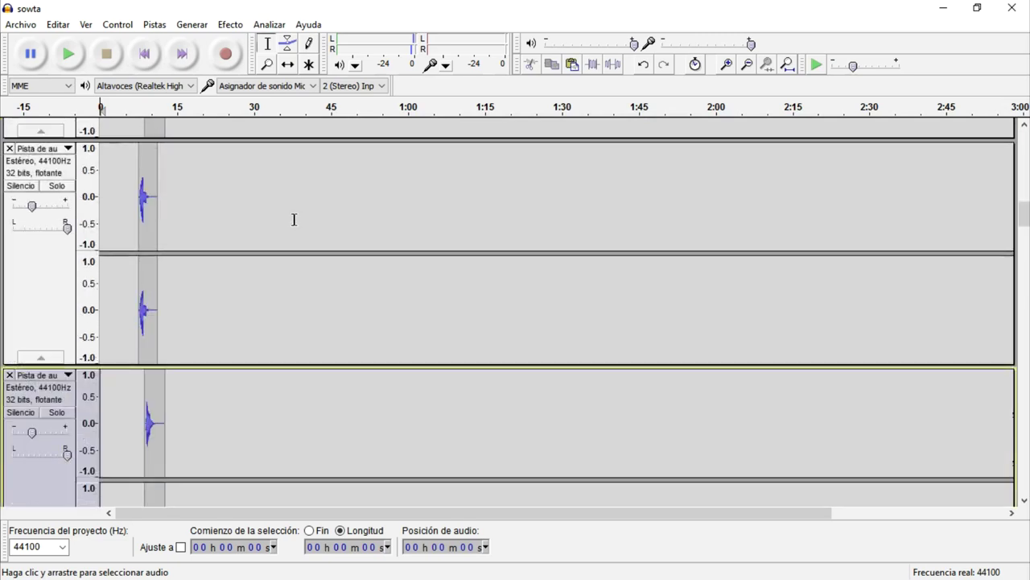
- Look through the layered vocal tracks as far as the clip starting at about 1:00, comparing their clips, gain and panning
{"action": "scroll", "coordinate": [293, 227], "scroll_direction": "down", "scroll_amount": 10}
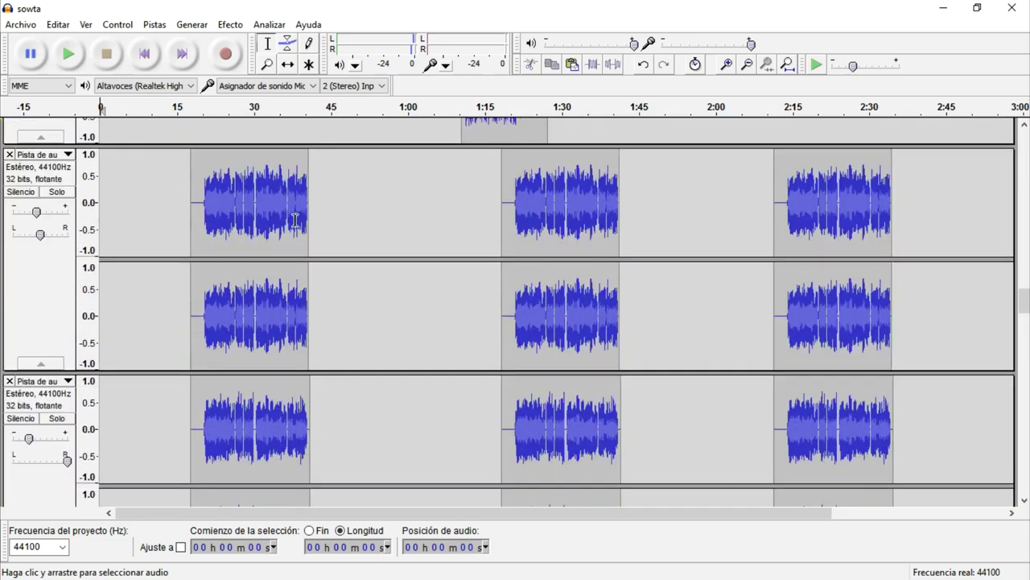
{"action": "scroll", "coordinate": [296, 221], "scroll_direction": "down", "scroll_amount": 5}
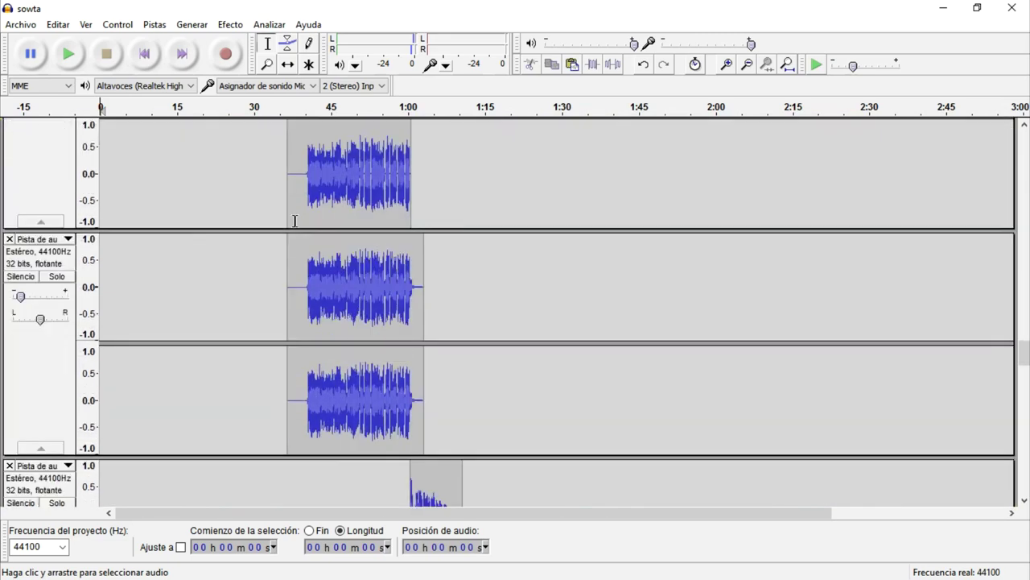
{"action": "scroll", "coordinate": [343, 241], "scroll_direction": "down", "scroll_amount": 5}
{"action": "scroll", "coordinate": [343, 242], "scroll_direction": "up", "scroll_amount": 6}
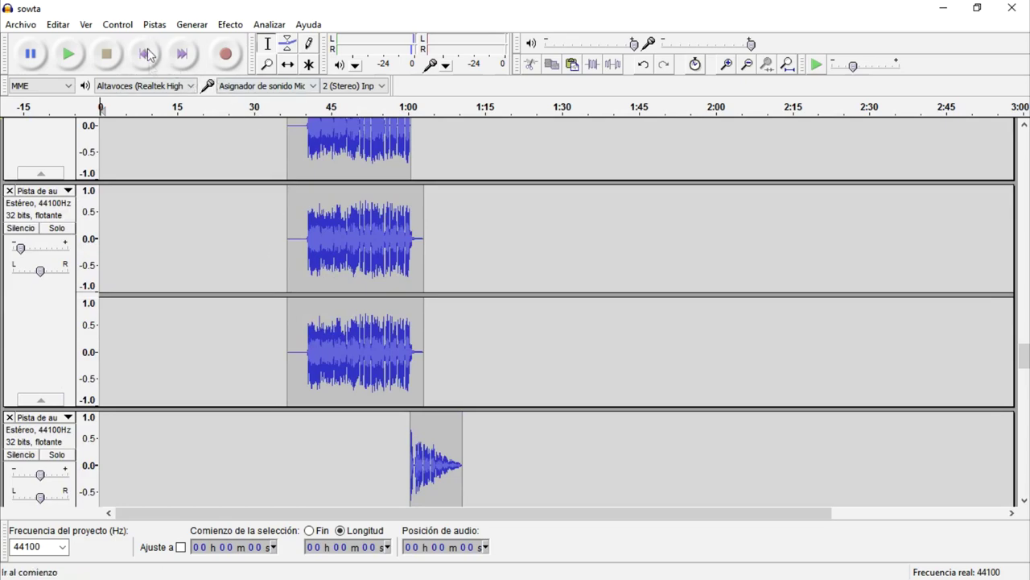
{"action": "scroll", "coordinate": [388, 252], "scroll_direction": "up", "scroll_amount": 5}
{"action": "scroll", "coordinate": [388, 252], "scroll_direction": "up", "scroll_amount": 10}
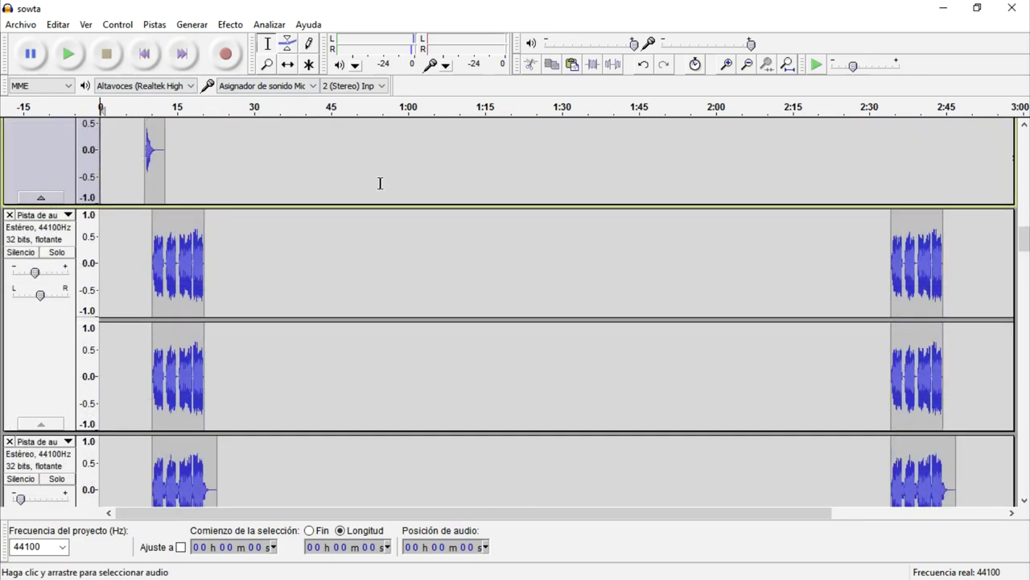
{"action": "scroll", "coordinate": [371, 133], "scroll_direction": "up", "scroll_amount": 2}
- Check the exact gain of the centred duplicate vocal track whose clips start at about 0:10 and 2:34, leaving it unchanged
{"action": "scroll", "coordinate": [368, 143], "scroll_direction": "down", "scroll_amount": 4}
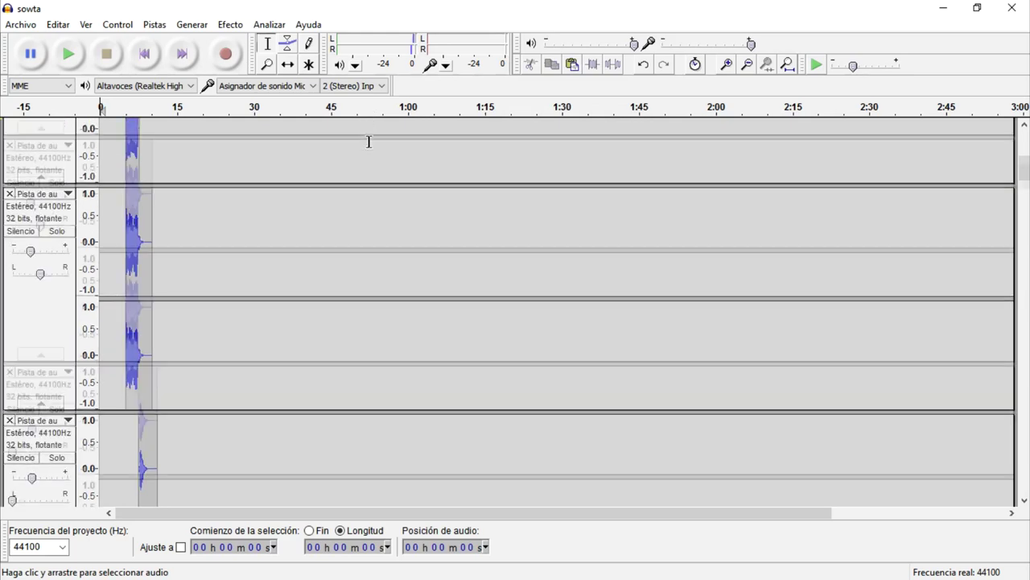
{"action": "scroll", "coordinate": [383, 250], "scroll_direction": "down", "scroll_amount": 8}
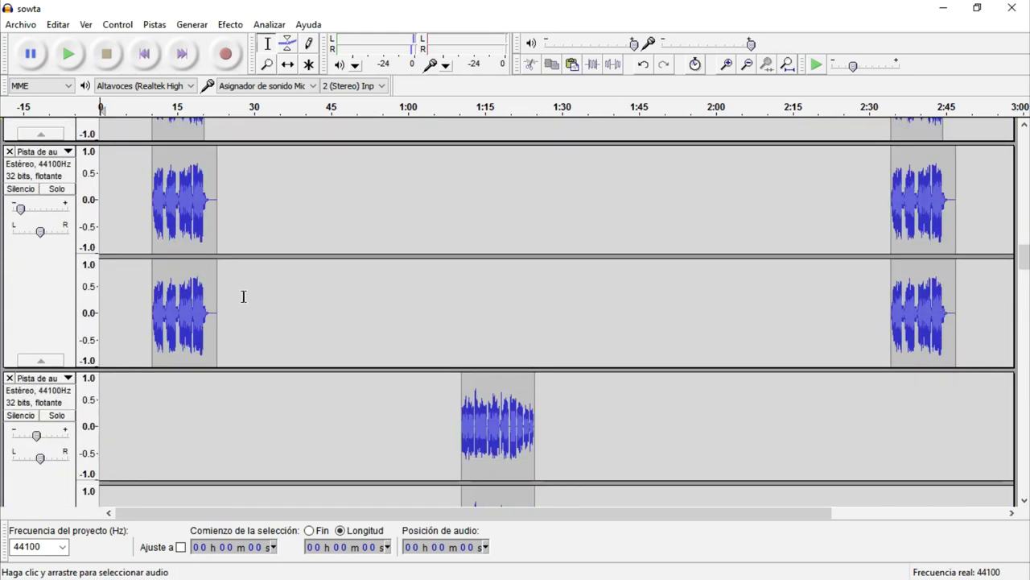
{"action": "double_click", "coordinate": [20, 208]}
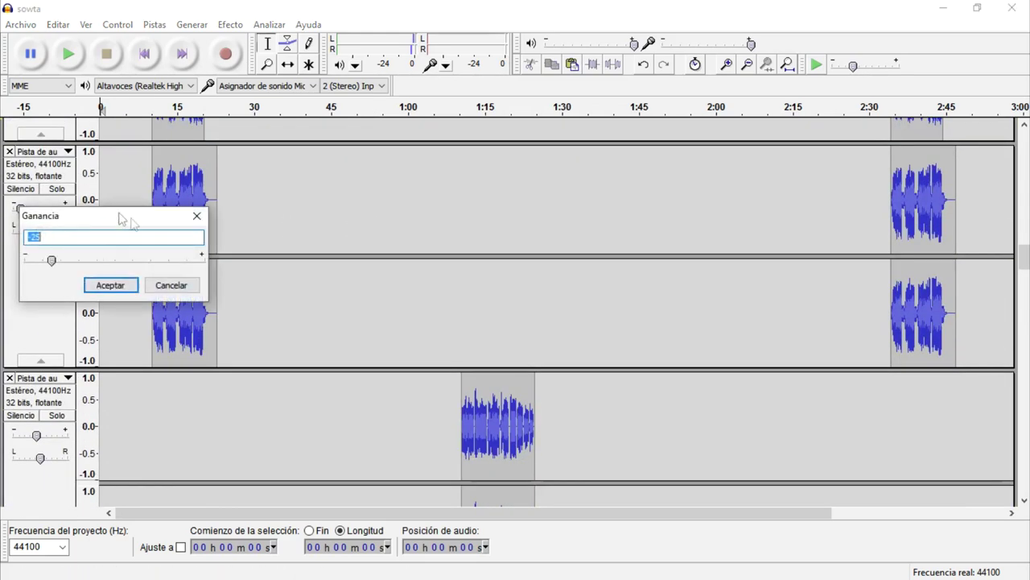
{"action": "left_click", "coordinate": [196, 216]}
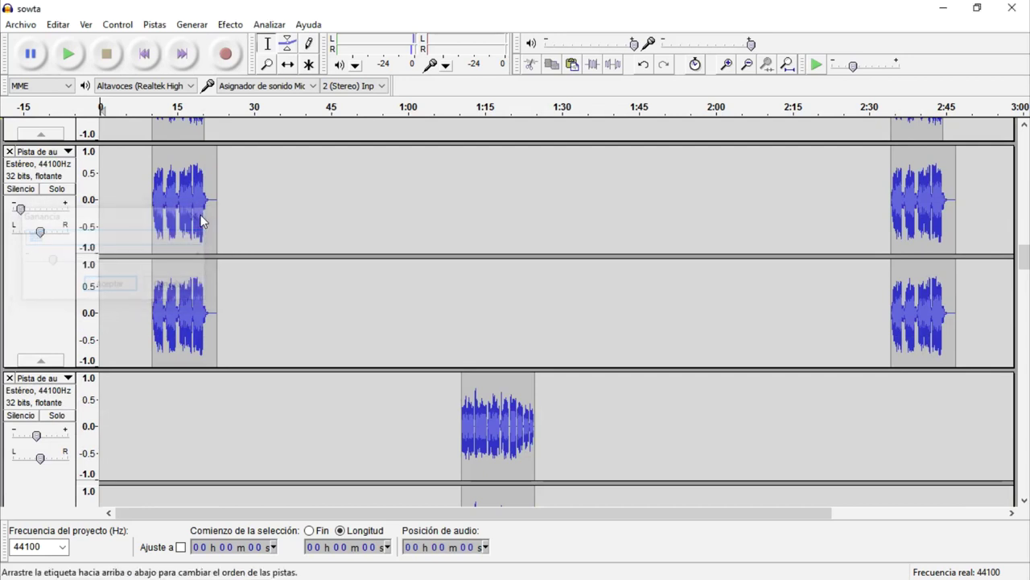